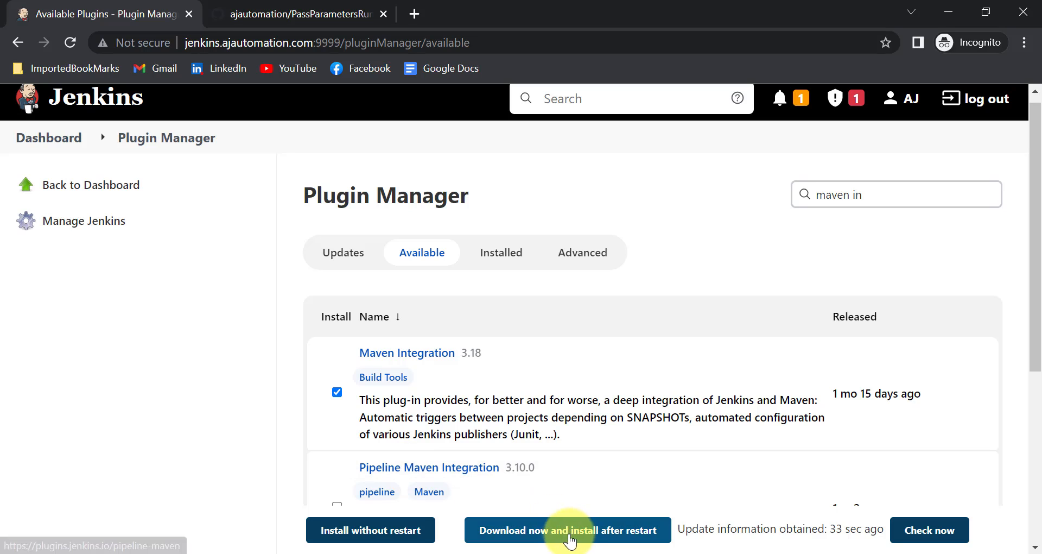
Download the selected Maven Integration plugin for installation after restart, and have Jenkins restart once installation completes and no jobs are running
click(573, 529)
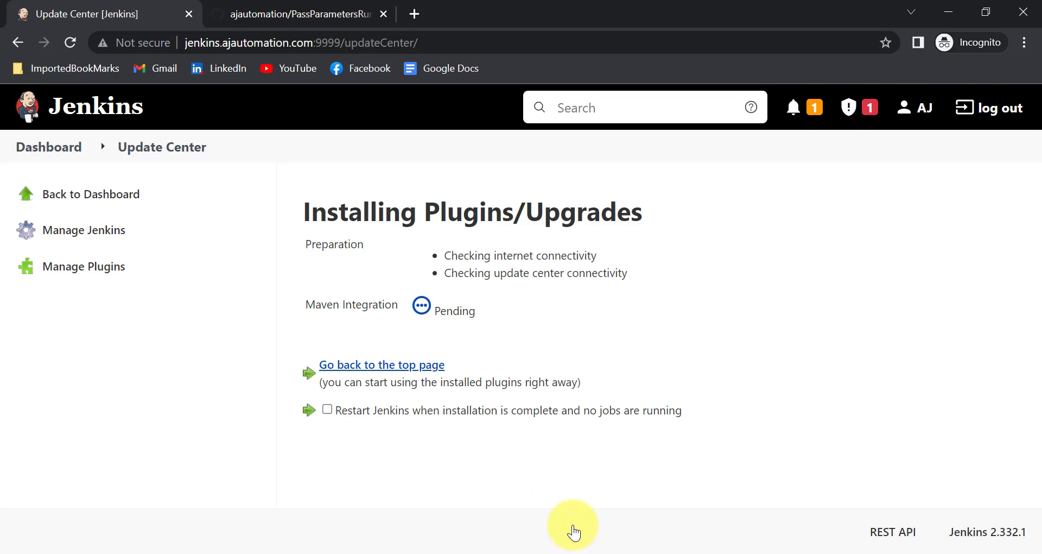
click(386, 414)
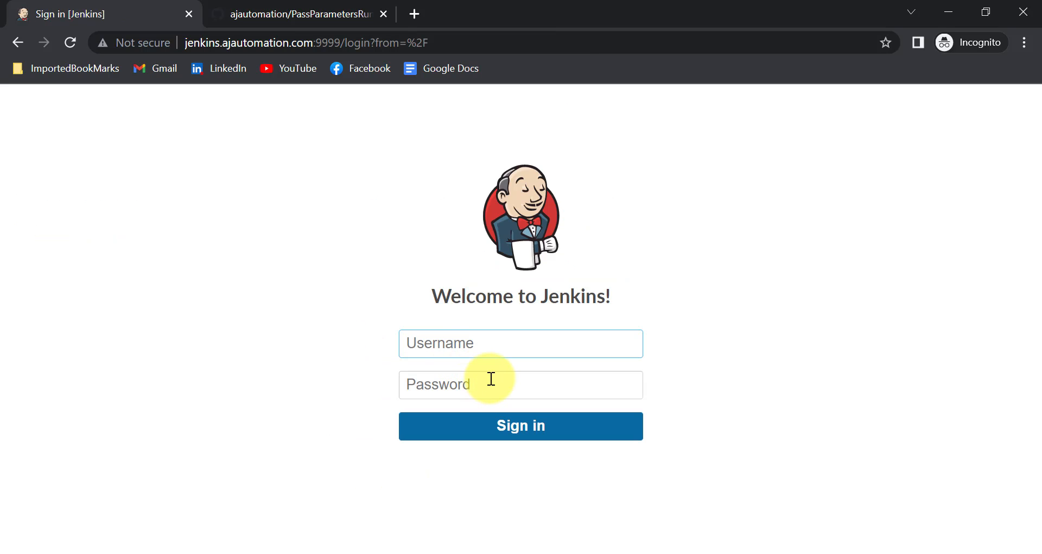
Sign back in to Jenkins by entering the account username and password
text(AutoUser1)
click(491, 378)
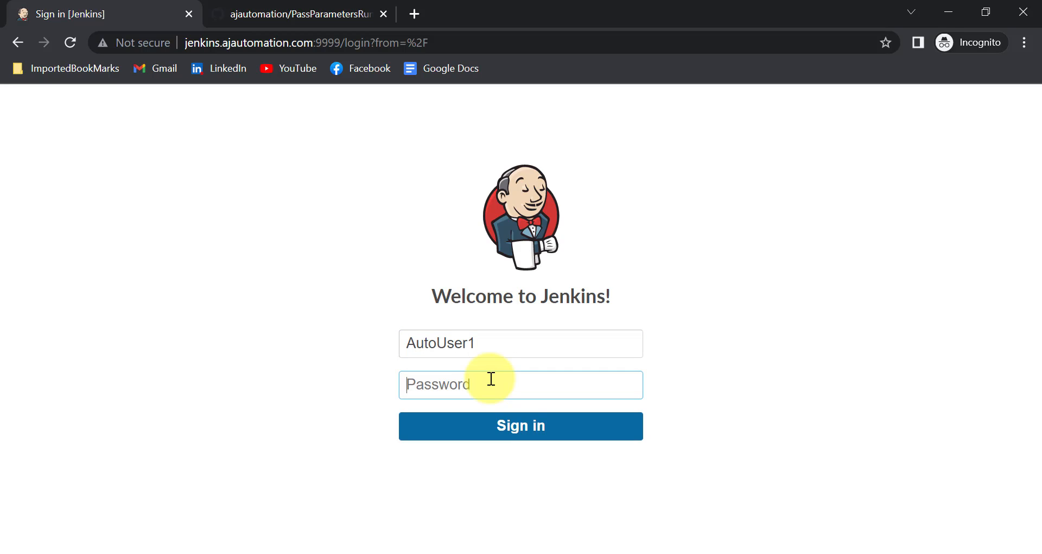
text(•)
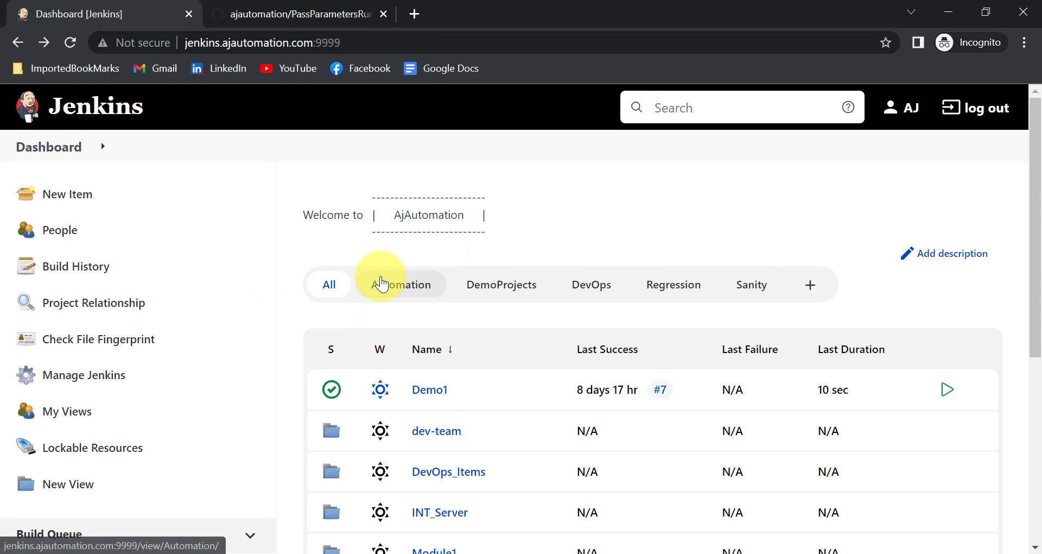
Create a new item named MavenProjectWithPlugin of the type Maven project
click(81, 200)
scroll(300, 349, down, 1)
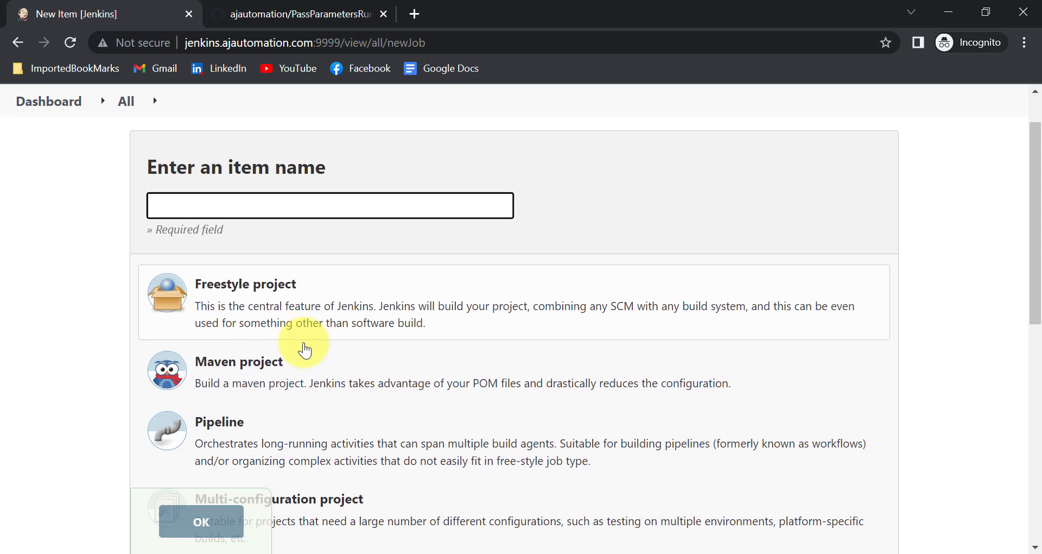
click(169, 364)
mouse_move(112, 334)
mouse_down()
mouse_move(464, 393)
mouse_move(802, 383)
mouse_move(862, 412)
mouse_up()
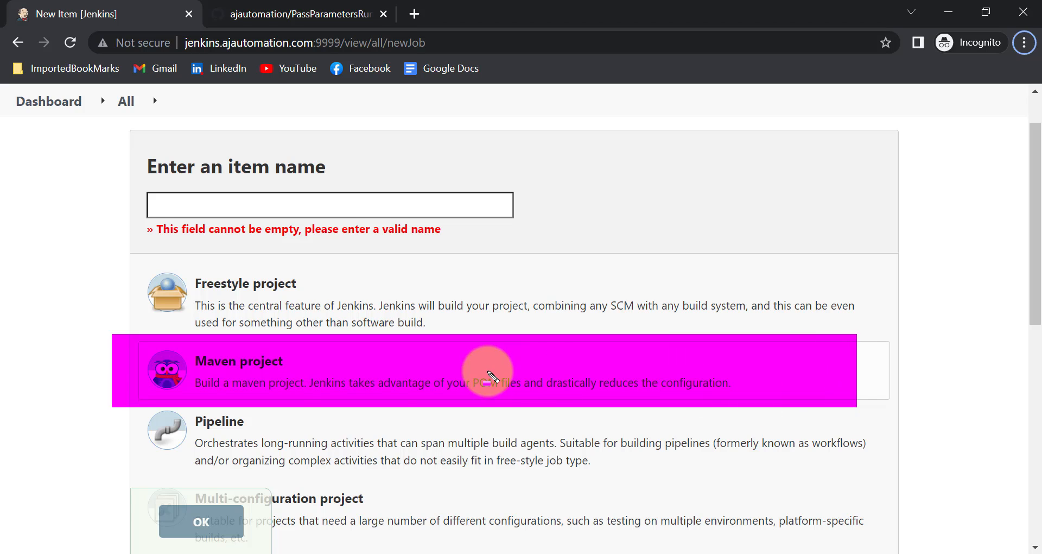
key(Escape)
click(202, 206)
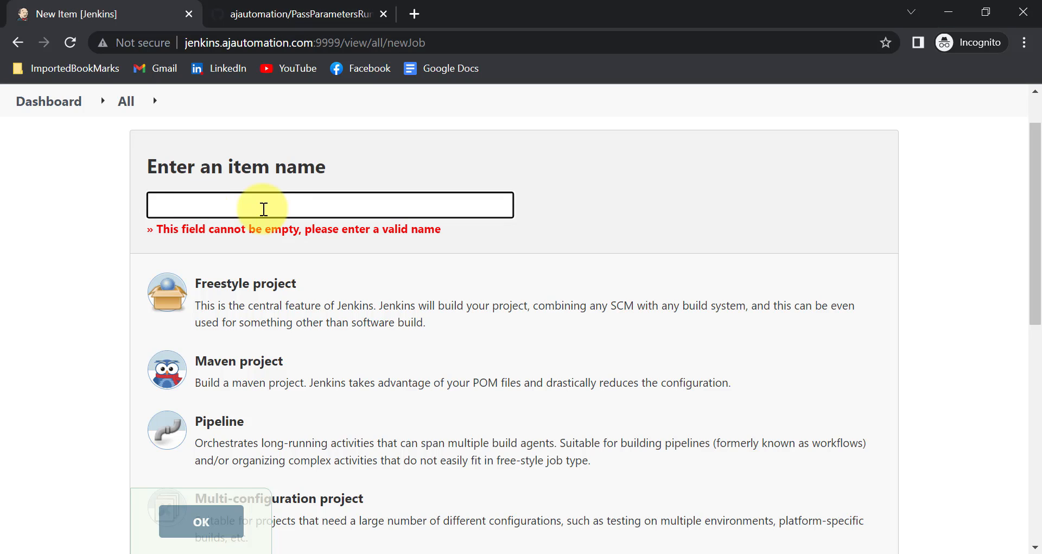
text(MavenProjectWithPlugin)
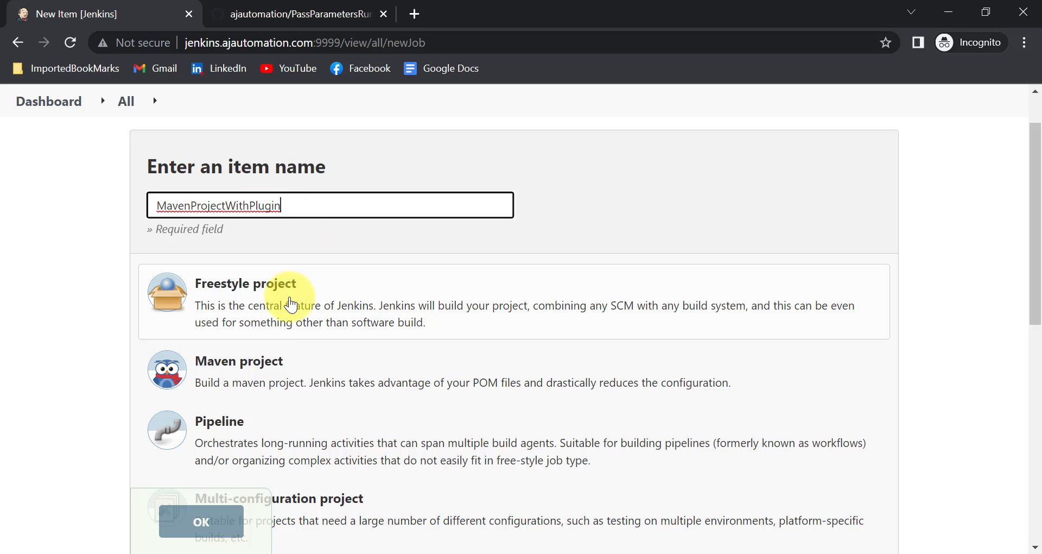
click(227, 362)
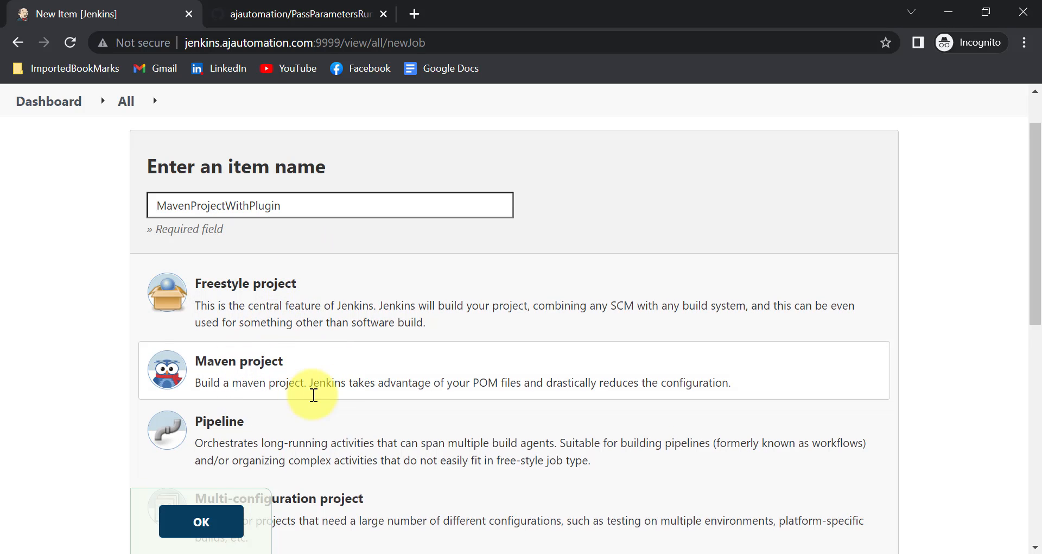
scroll(314, 395, down, 2)
click(215, 535)
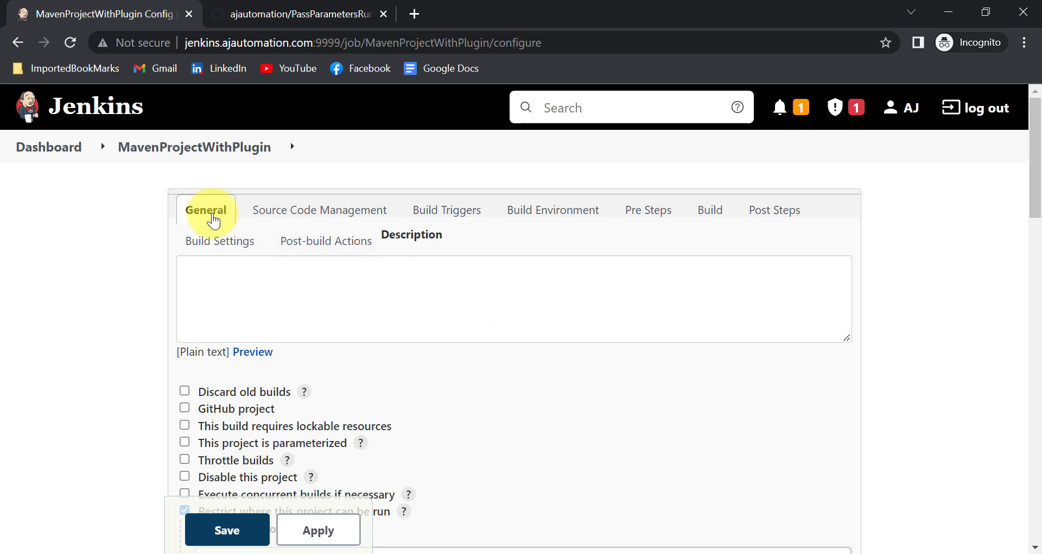
Examine the job's general, source code management, build trigger, build environment and build settings, including the Root POM field
scroll(253, 356, down, 1)
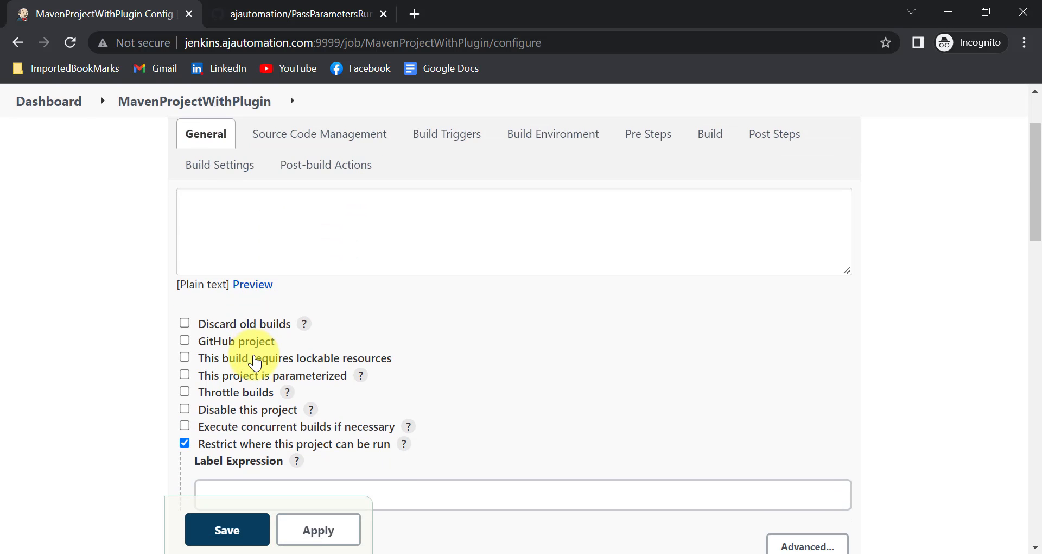
scroll(254, 357, up, 1)
click(309, 203)
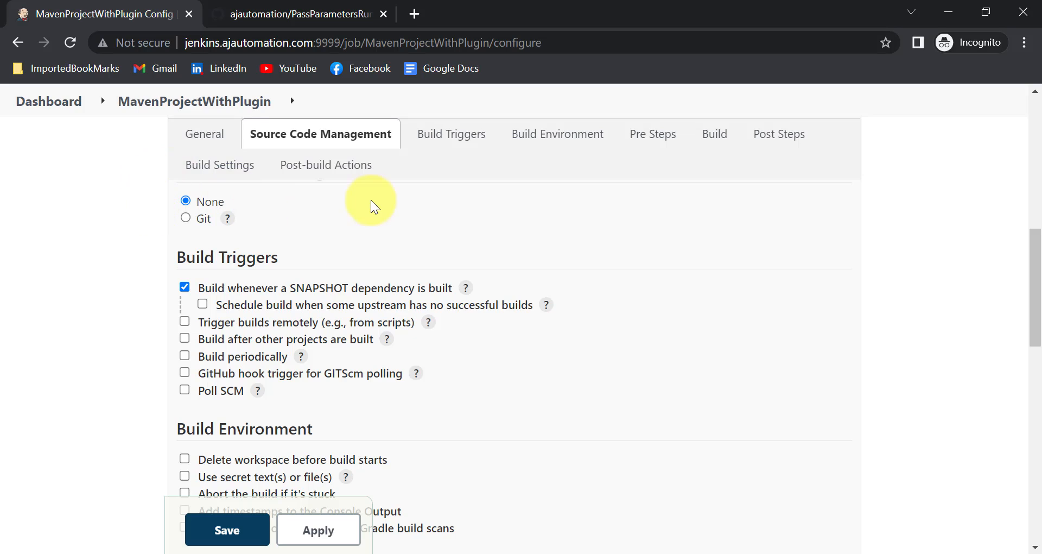
click(452, 135)
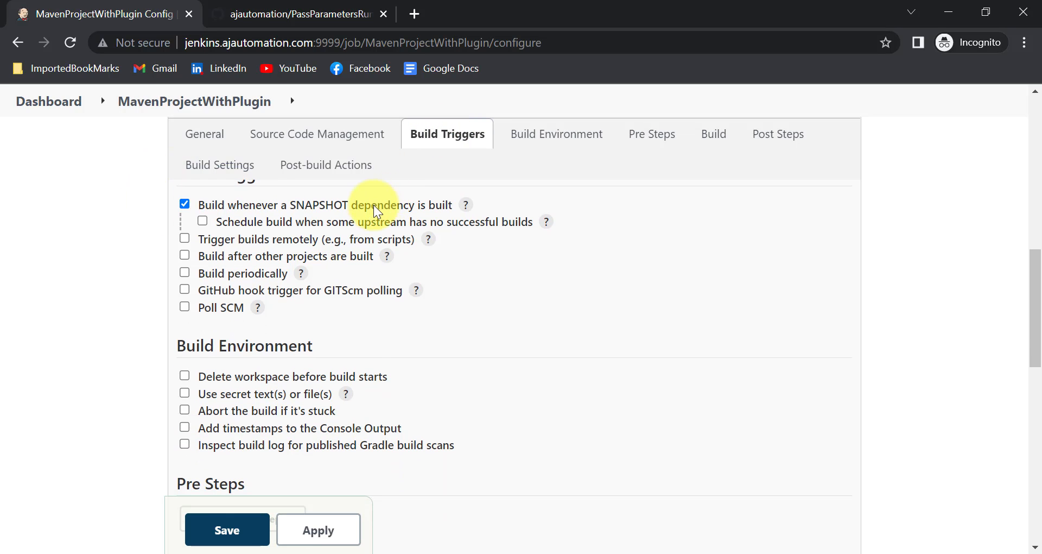
click(574, 139)
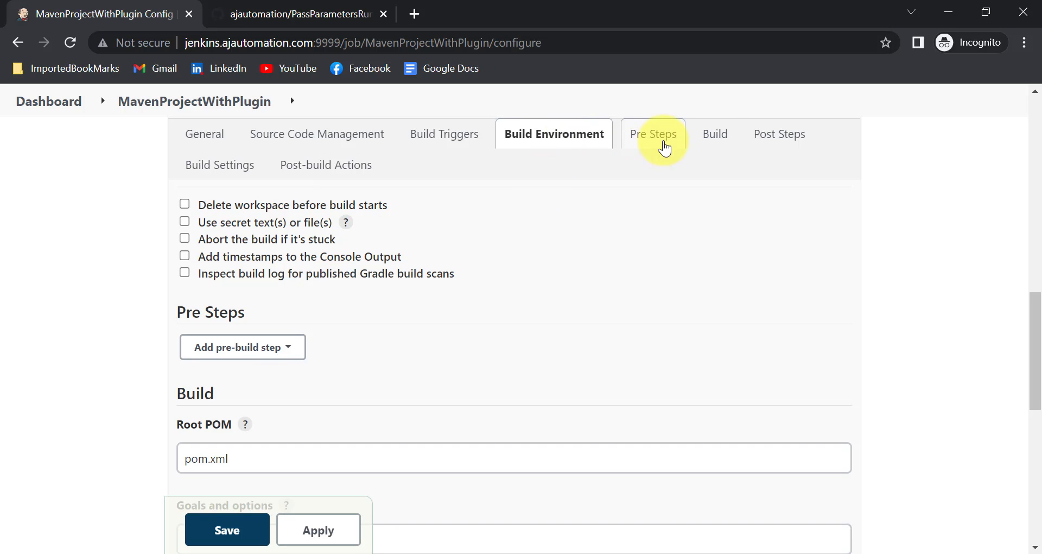
click(701, 140)
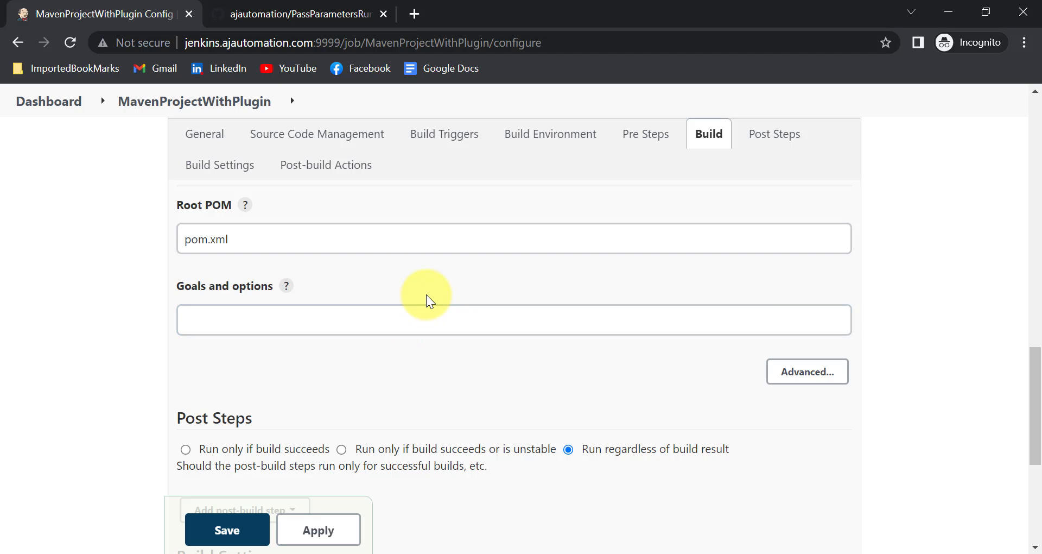
click(277, 242)
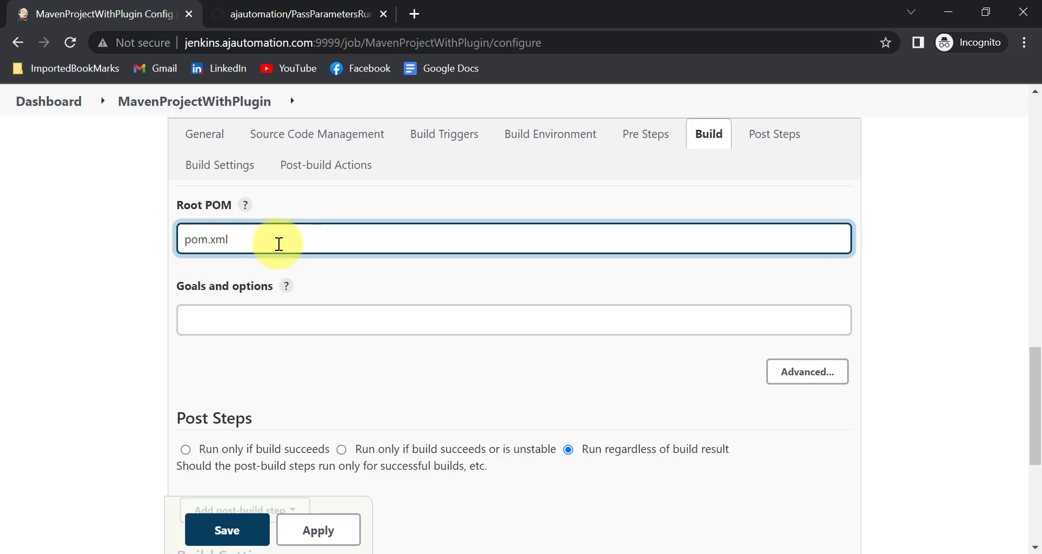
scroll(505, 371, up, 3)
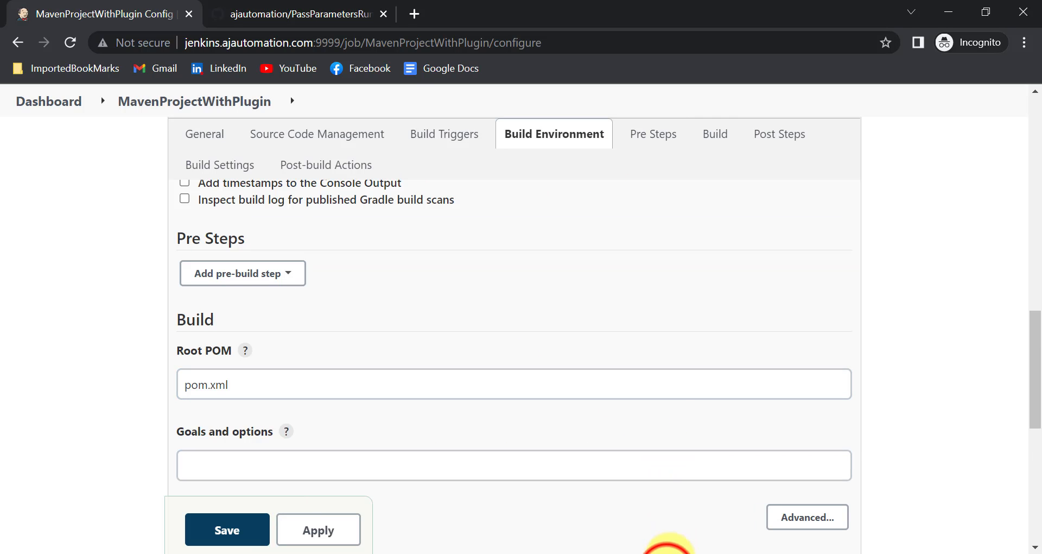
Switch to the Jenkins Sessions notes in Notepad, read the Session 7 item on running a local Maven project, and return to the job configuration
click(668, 551)
key(alt)
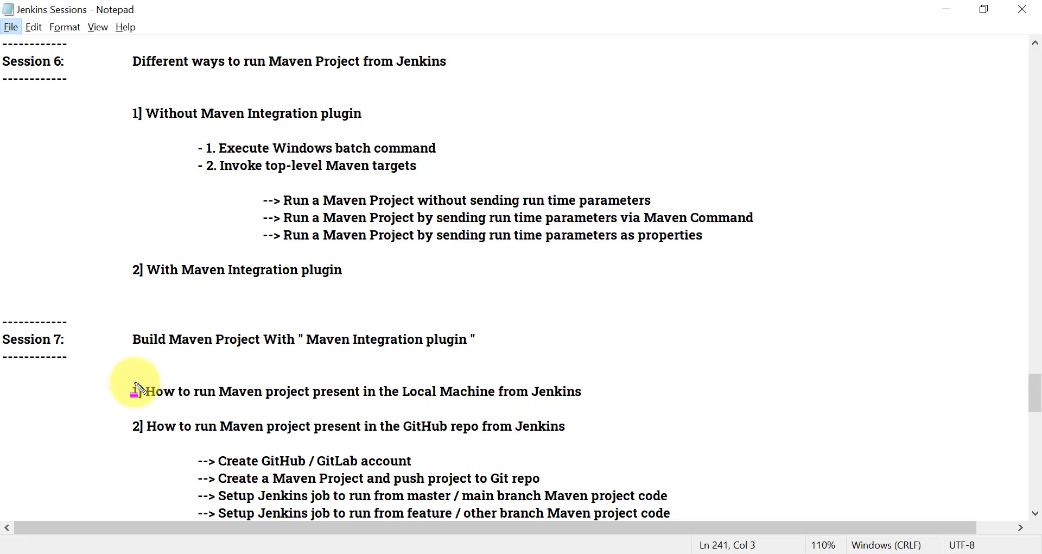
mouse_move(139, 391)
mouse_down()
mouse_move(429, 391)
mouse_move(565, 401)
mouse_move(600, 414)
mouse_up()
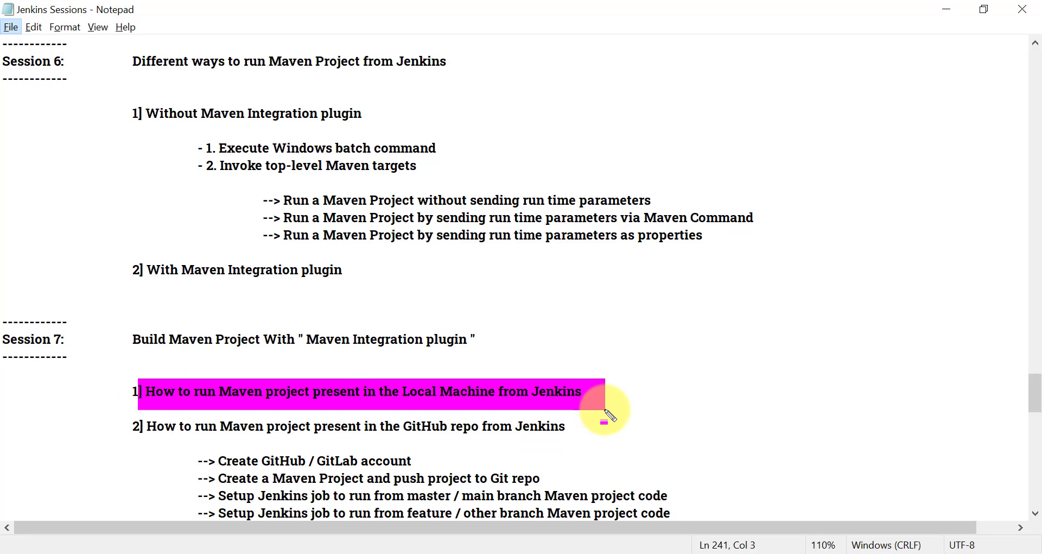
key(Escape)
click(580, 551)
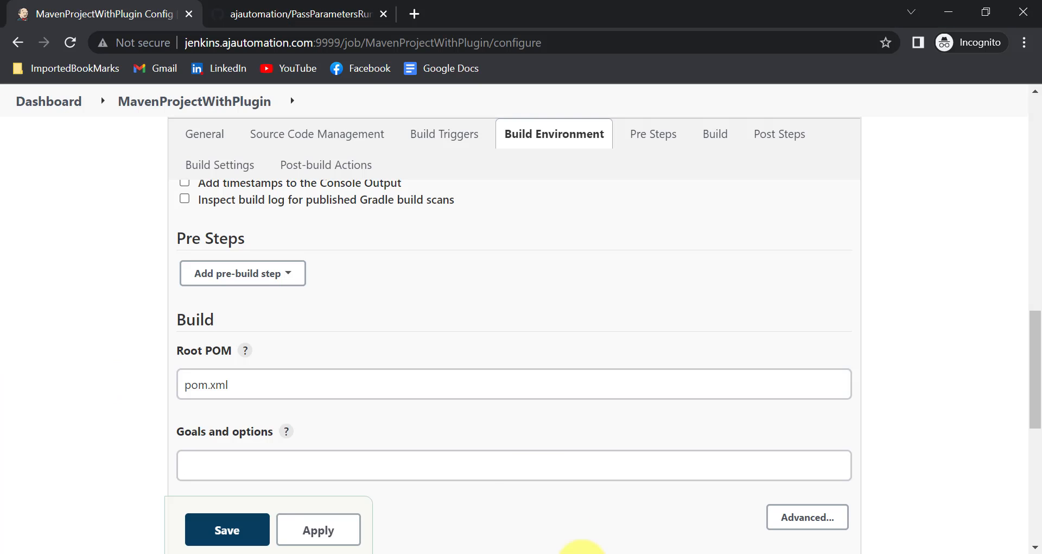
Switch to Eclipse and open the MyTestProject folder in File Explorer through the location shown in the project's properties
click(183, 388)
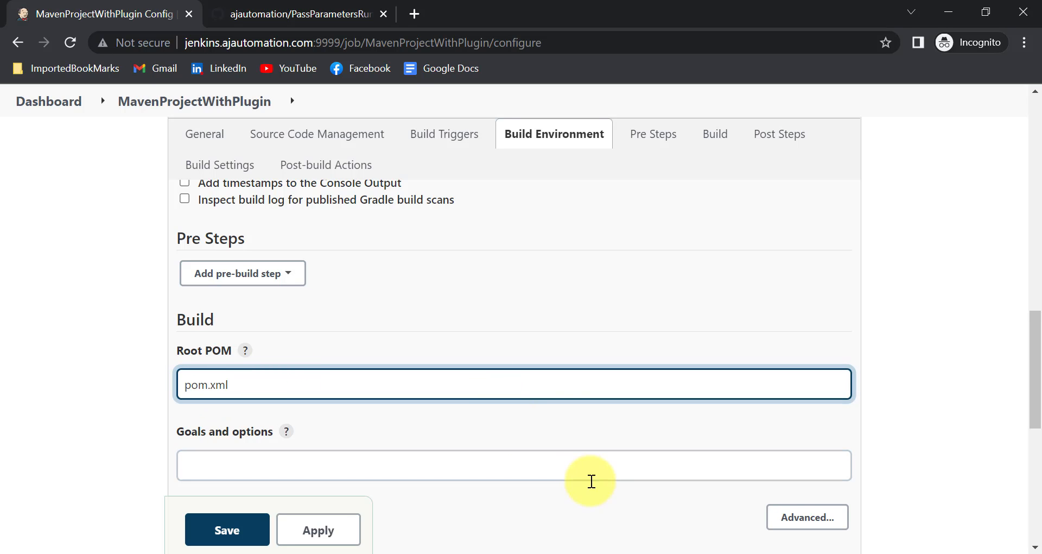
click(625, 553)
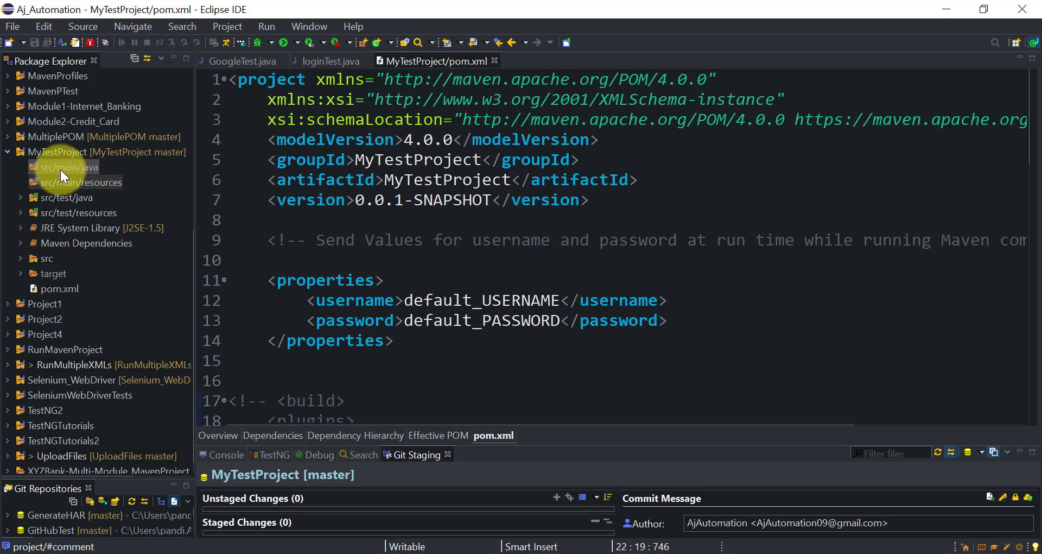
click(81, 156)
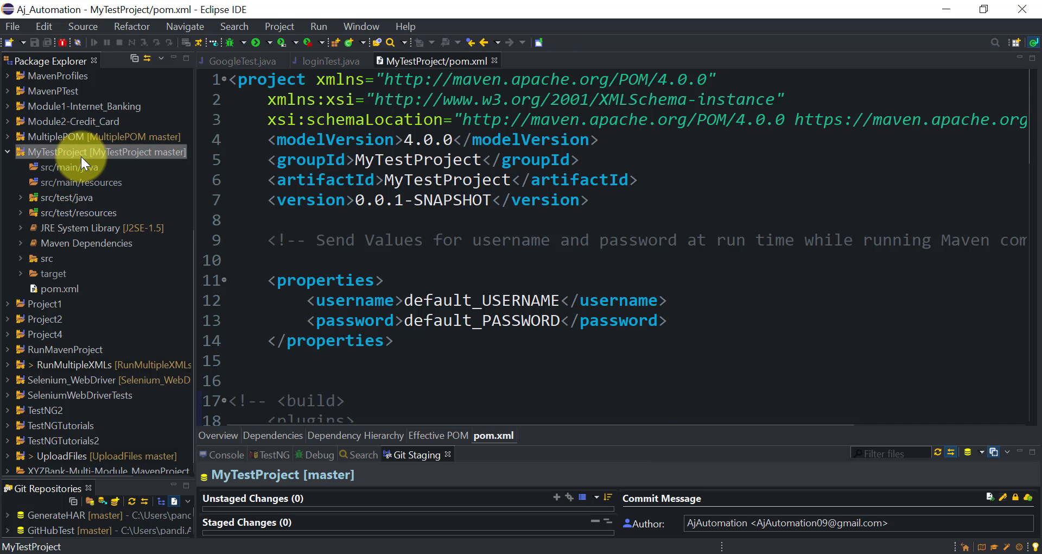
right_click(80, 157)
click(174, 543)
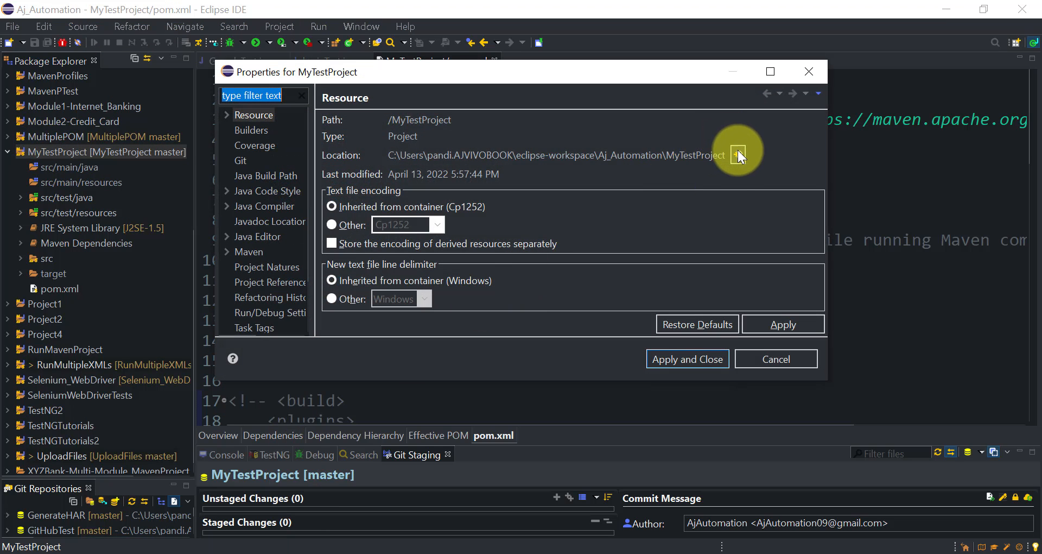
click(738, 153)
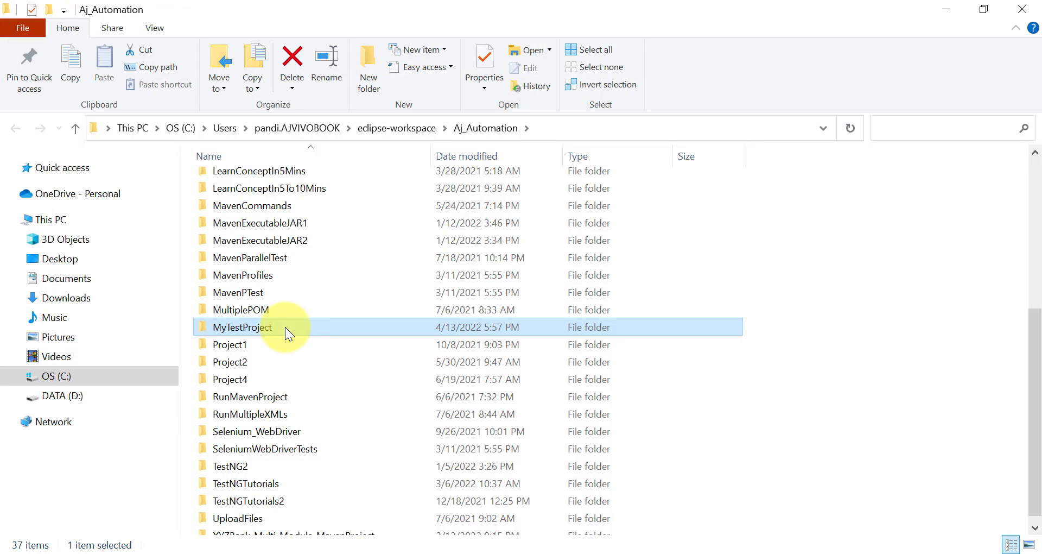
double_click(285, 326)
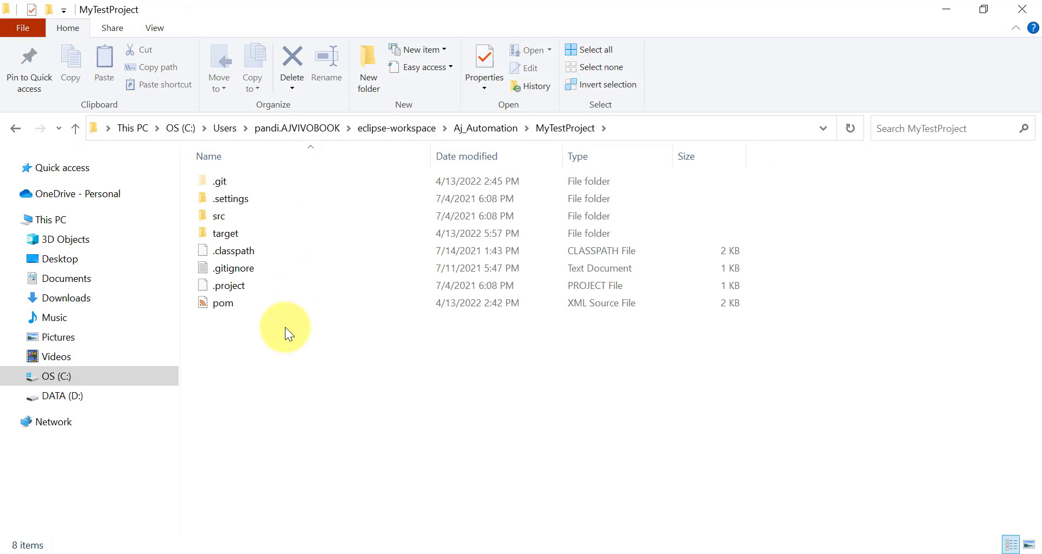
Copy the MyTestProject folder path and put it before pom.xml in the Jenkins job's Root POM, so it ends in Aj_Automation\MyTestProject\pom.xml
click(624, 128)
key(ctrl+c)
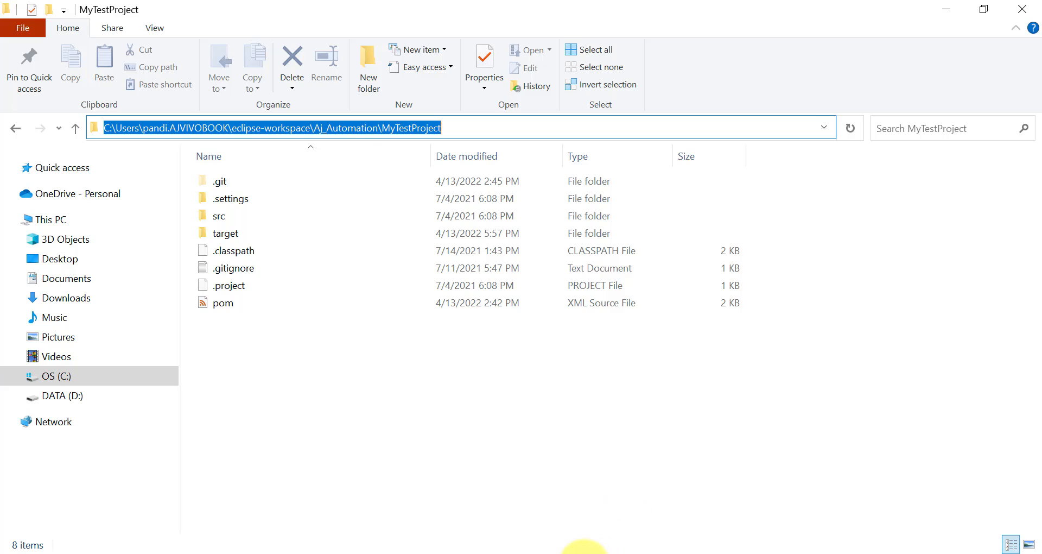
key(alt+Tab)
key(ctrl+v)
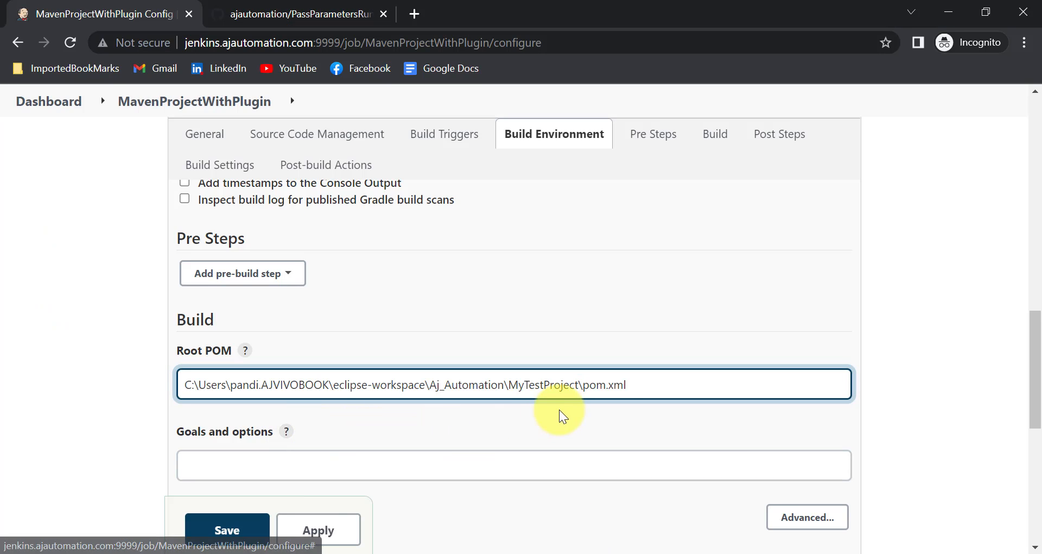
Set the build's goals and options to "clean test", then apply and save the job configuration
click(196, 461)
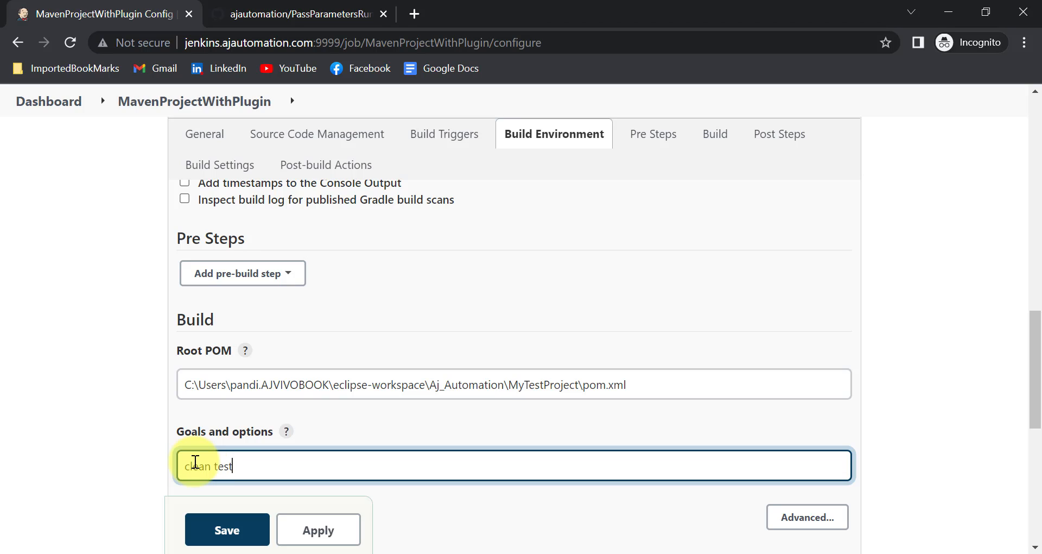
scroll(337, 333, down, 2)
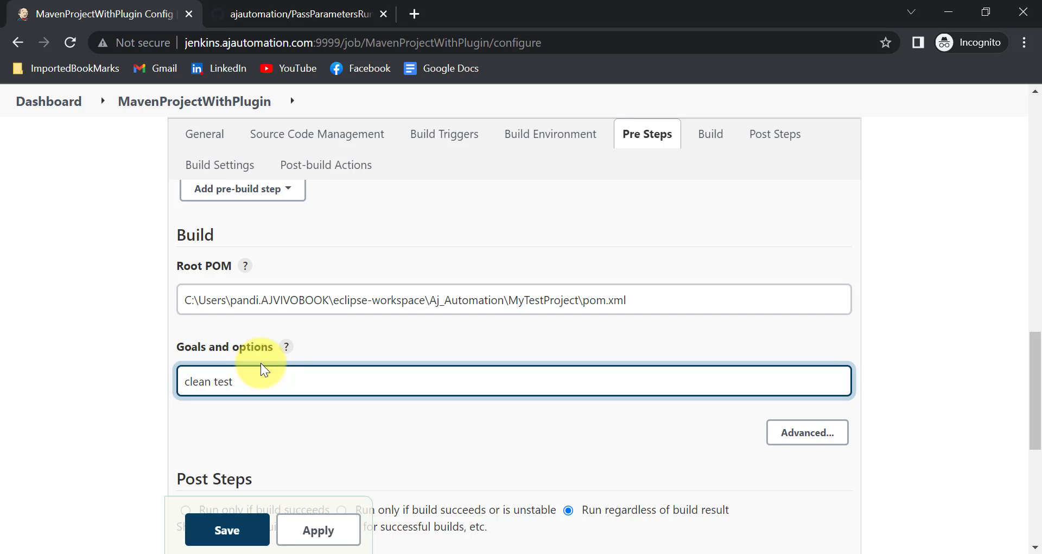
click(318, 530)
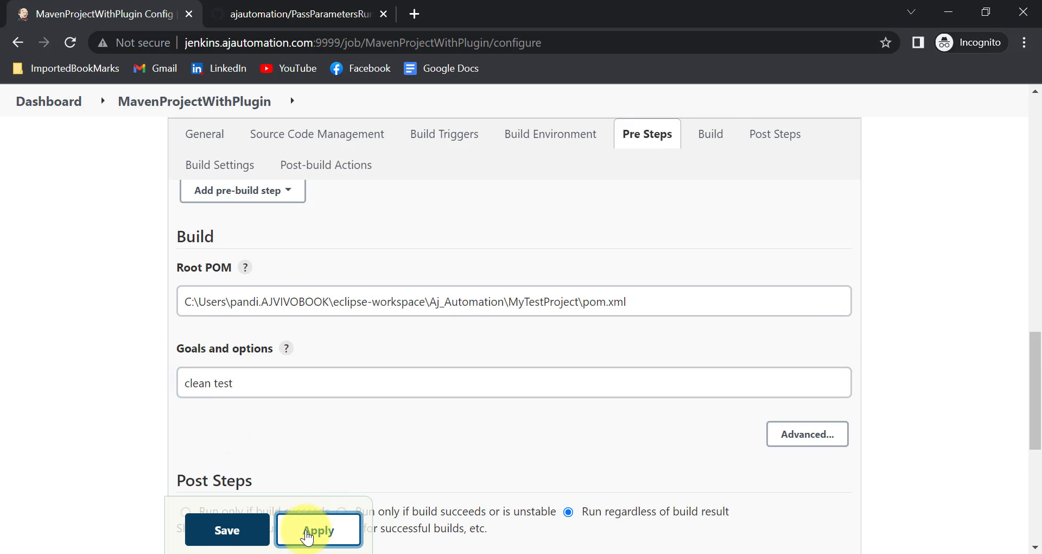
click(259, 533)
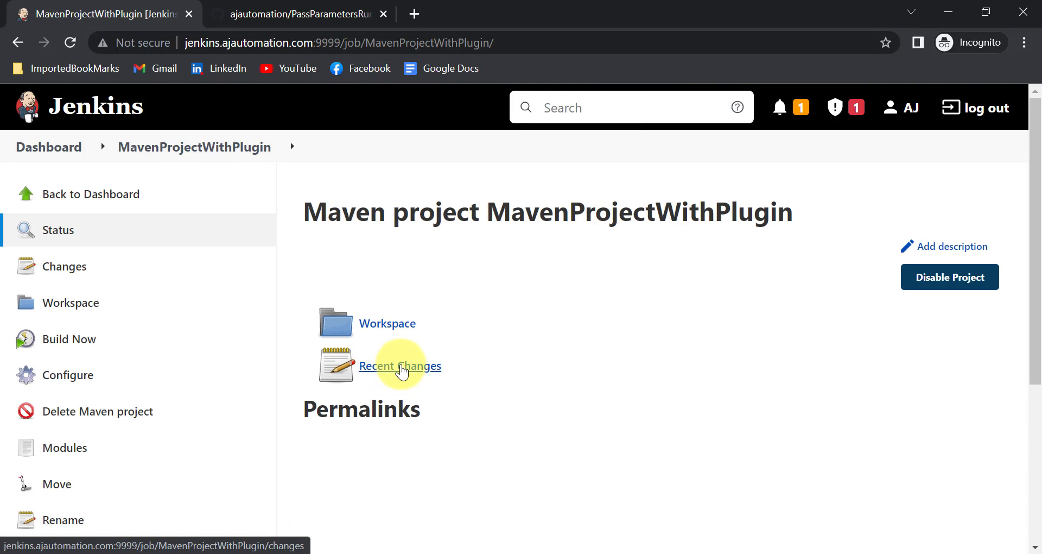
Start a build of MavenProjectWithPlugin and bring its build history into view
scroll(230, 287, down, 4)
scroll(163, 311, up, 3)
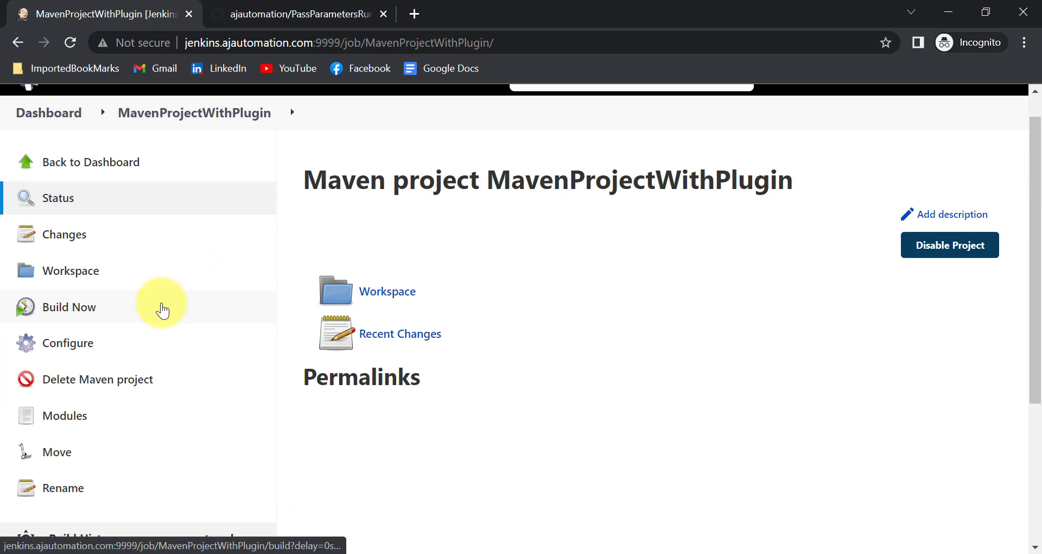
click(76, 307)
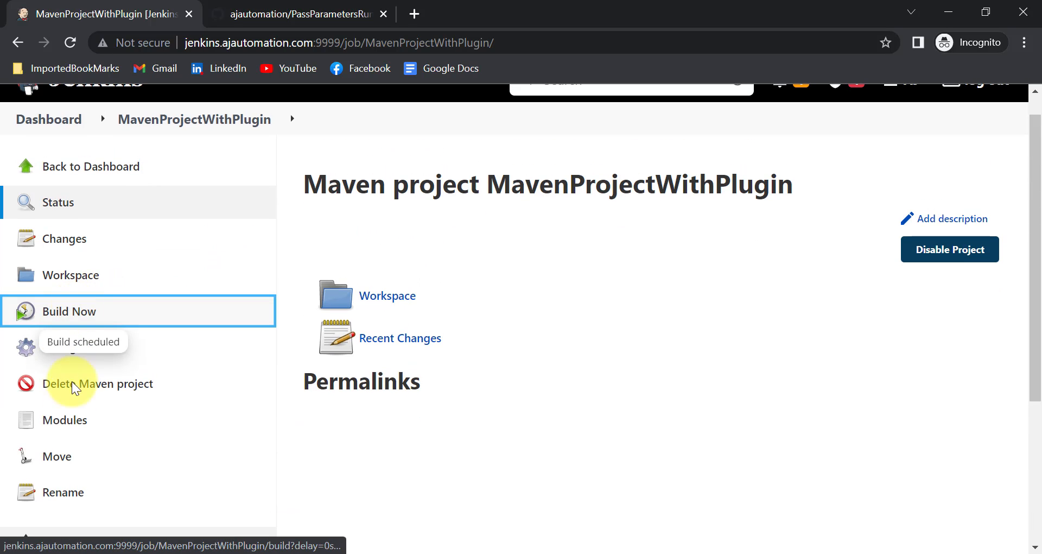
scroll(65, 428, down, 3)
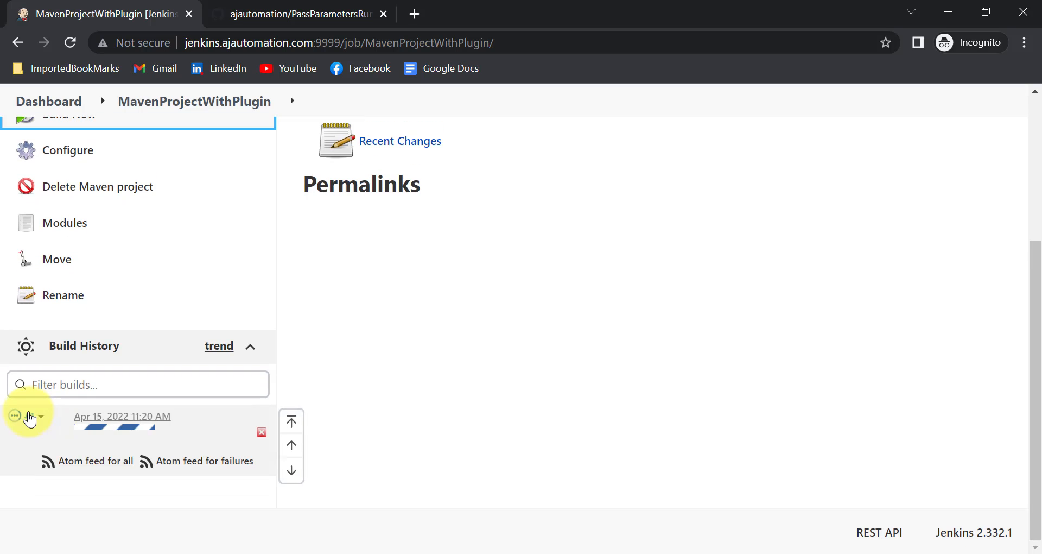
Open the running build's console output and examine the workspace path, the Maven phases and the encoding warnings in the log
click(15, 415)
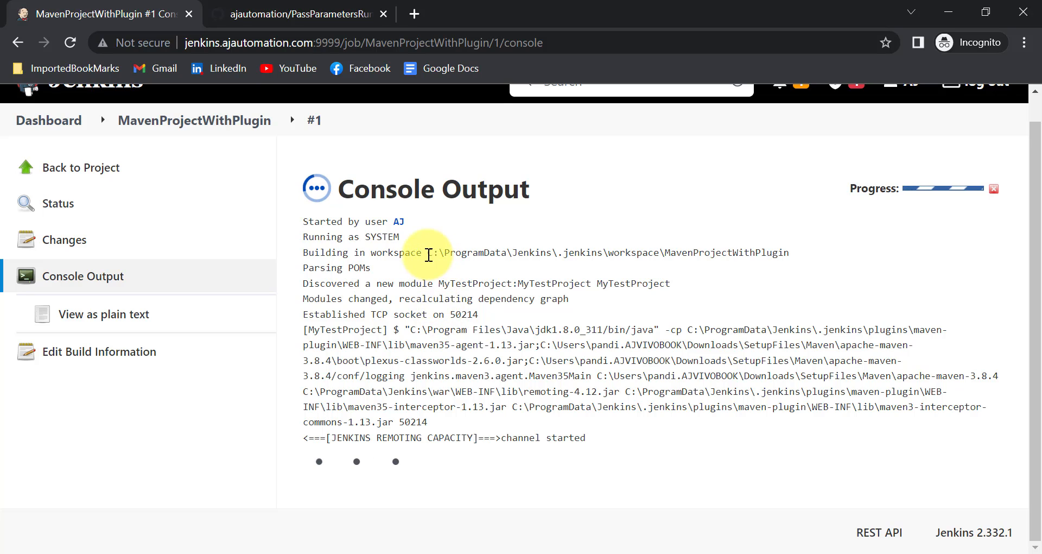
drag(428, 253, 585, 266)
drag(675, 257, 790, 253)
click(624, 256)
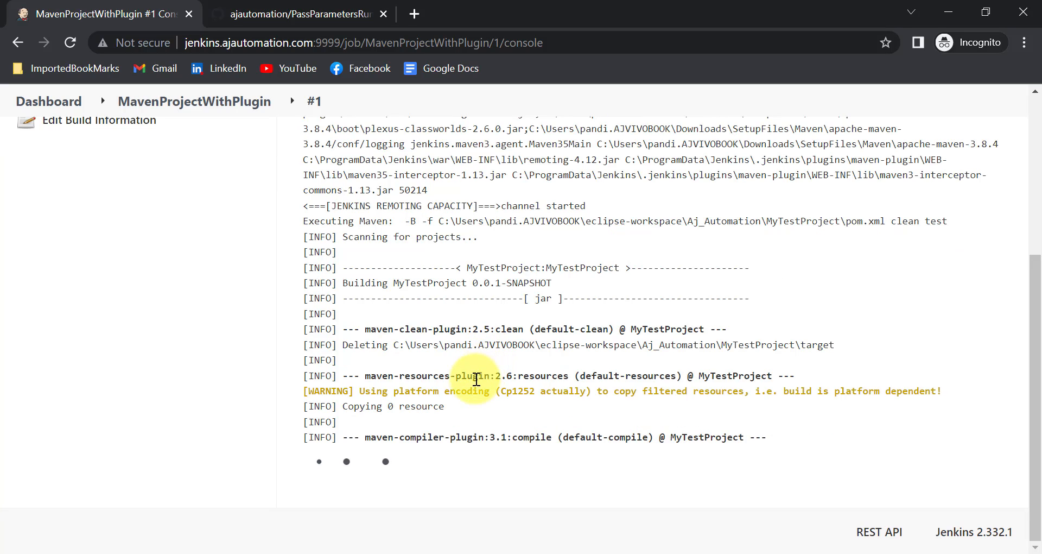
click(374, 317)
drag(366, 315, 545, 315)
scroll(713, 291, up, 1)
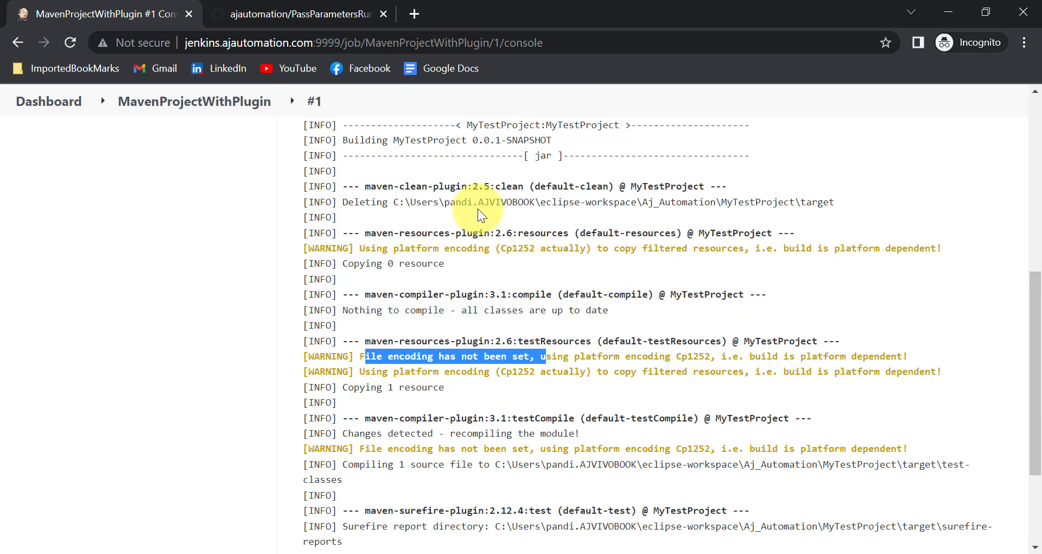
scroll(457, 262, down, 1)
click(481, 269)
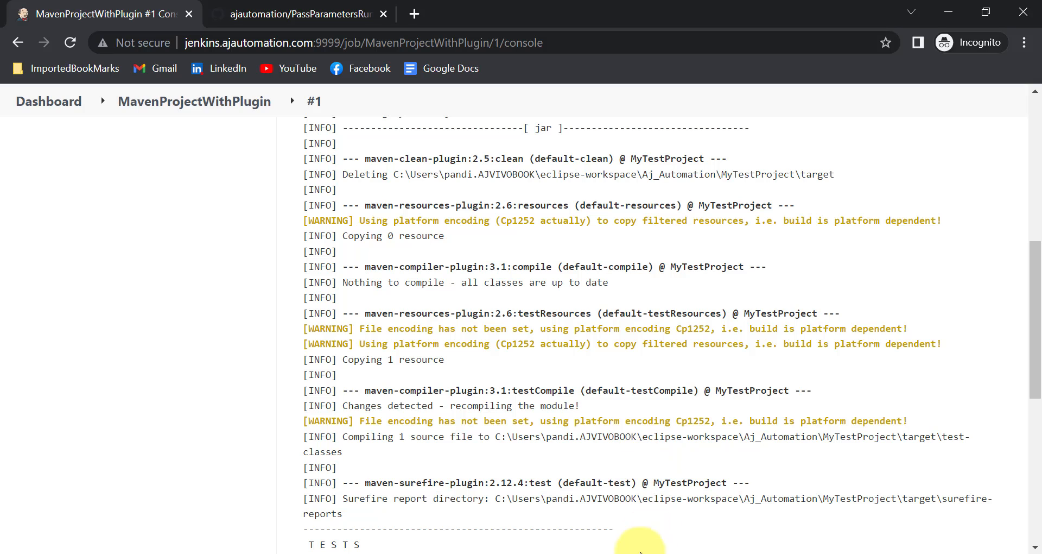
Switch to Eclipse and look through MyTestProject's pom.xml down to its dependencies and back to its beginning
click(624, 552)
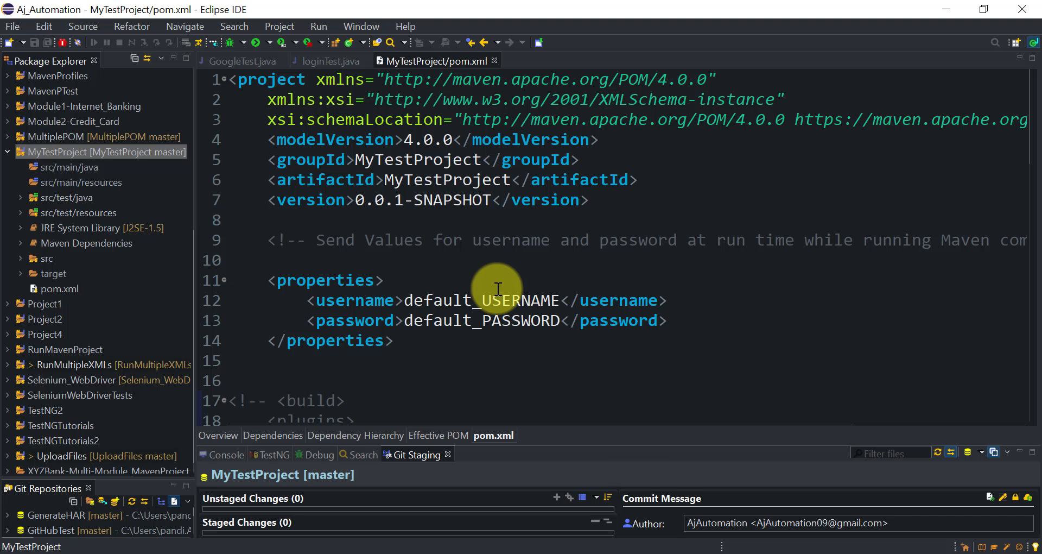
scroll(403, 215, down, 13)
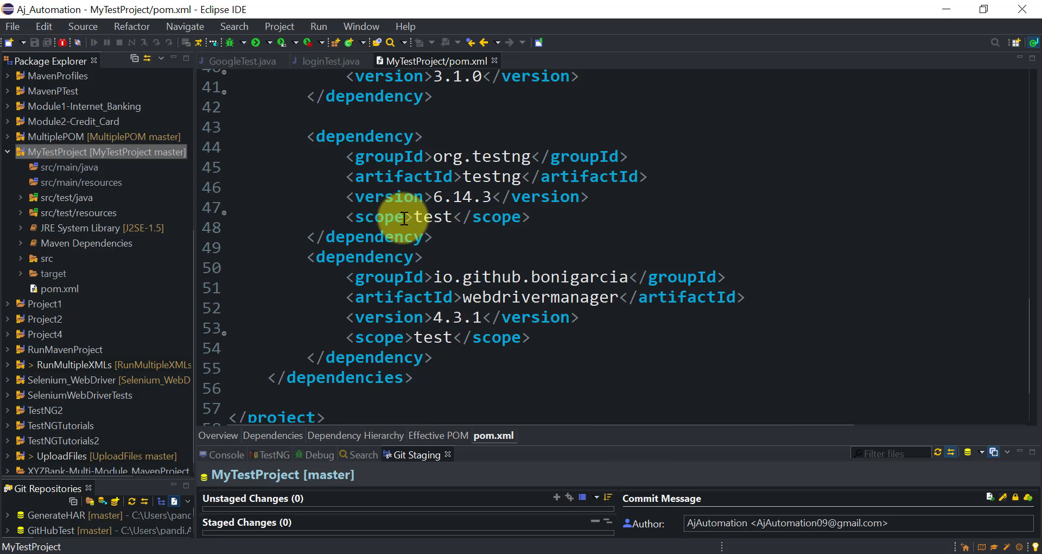
scroll(402, 216, up, 13)
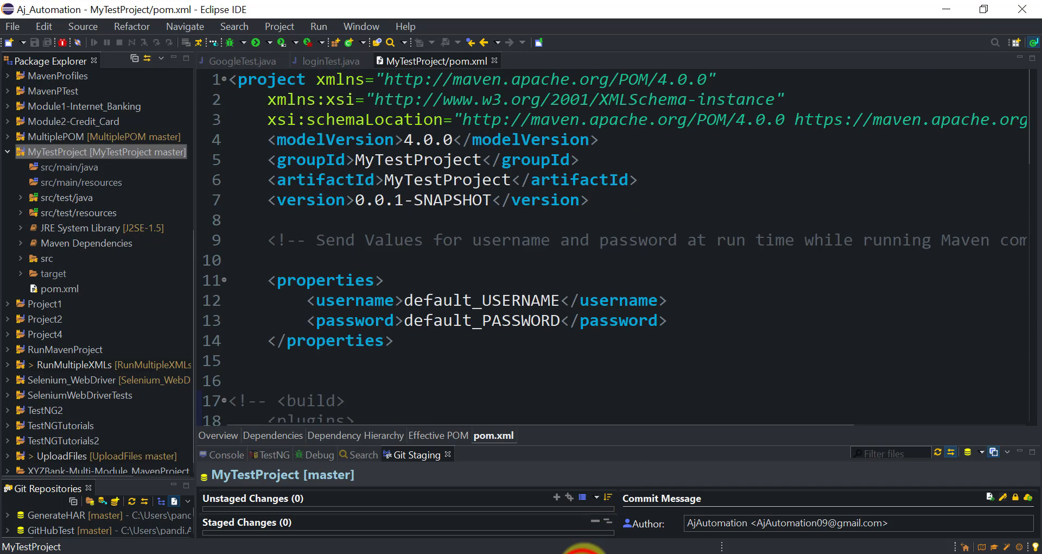
Return to the Jenkins console output in the browser and read the log through the test section and its results
click(584, 552)
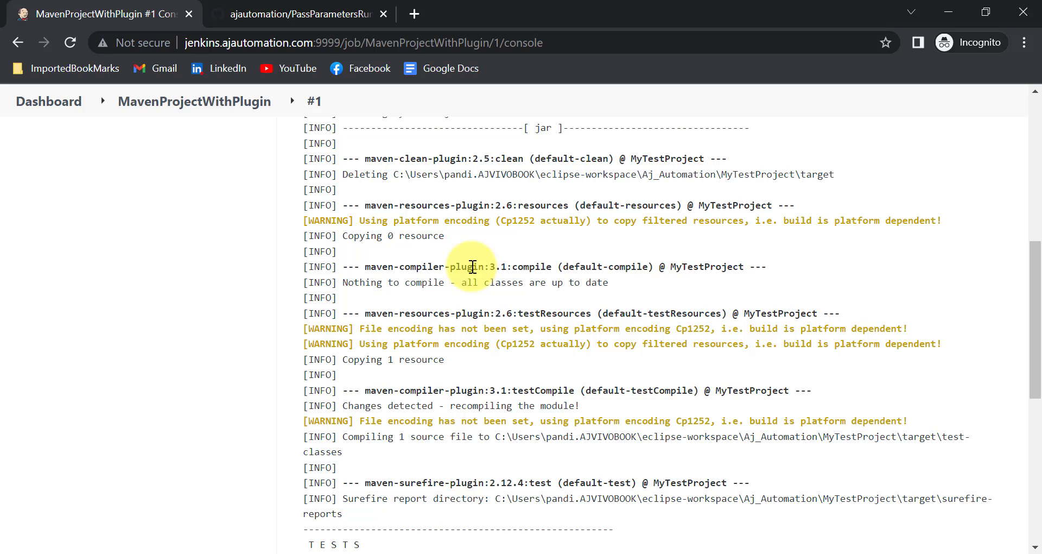
scroll(491, 414, down, 1)
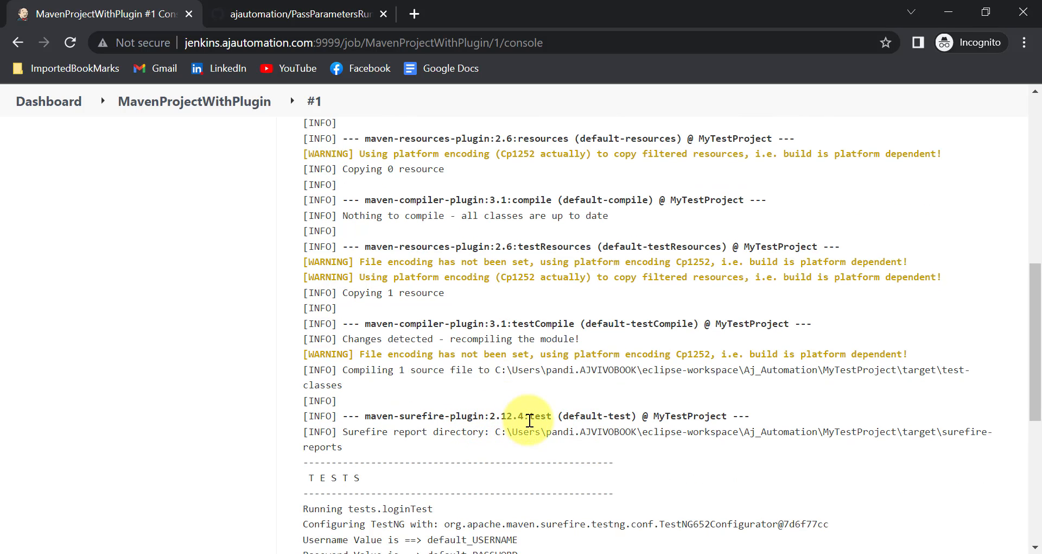
scroll(516, 421, down, 1)
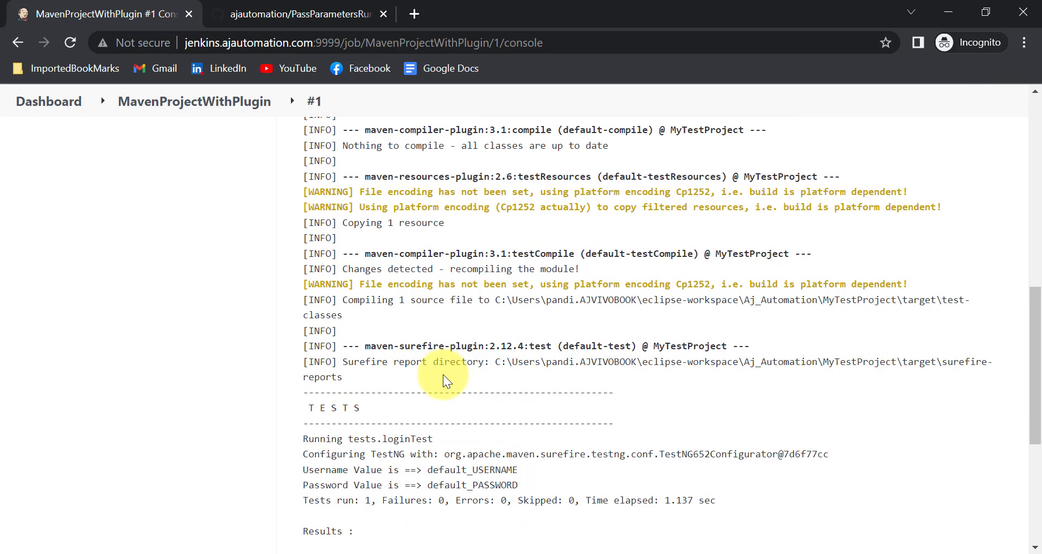
scroll(434, 380, down, 2)
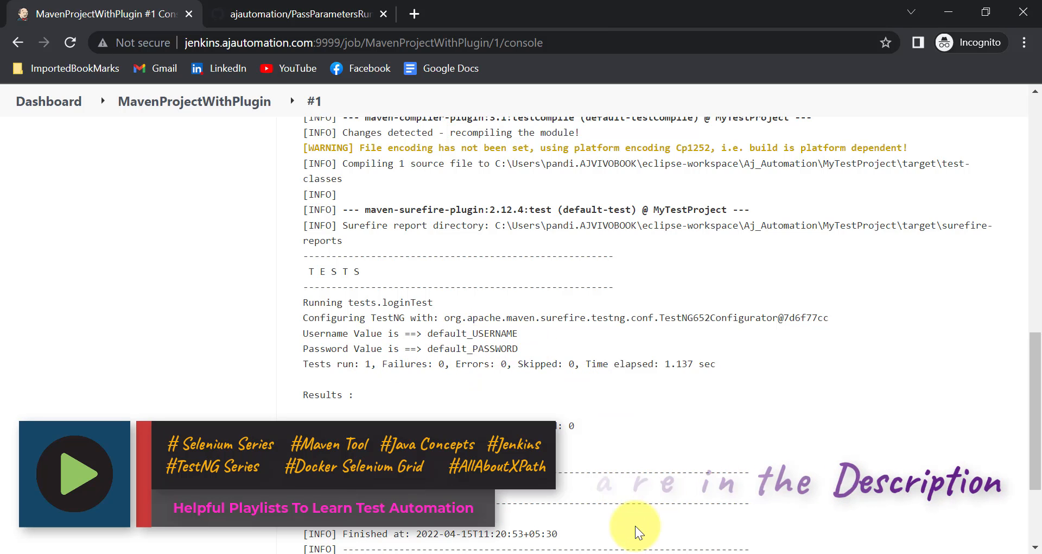
Switch to Eclipse, review the default username and password properties in pom.xml, and open loginTest.java
click(624, 551)
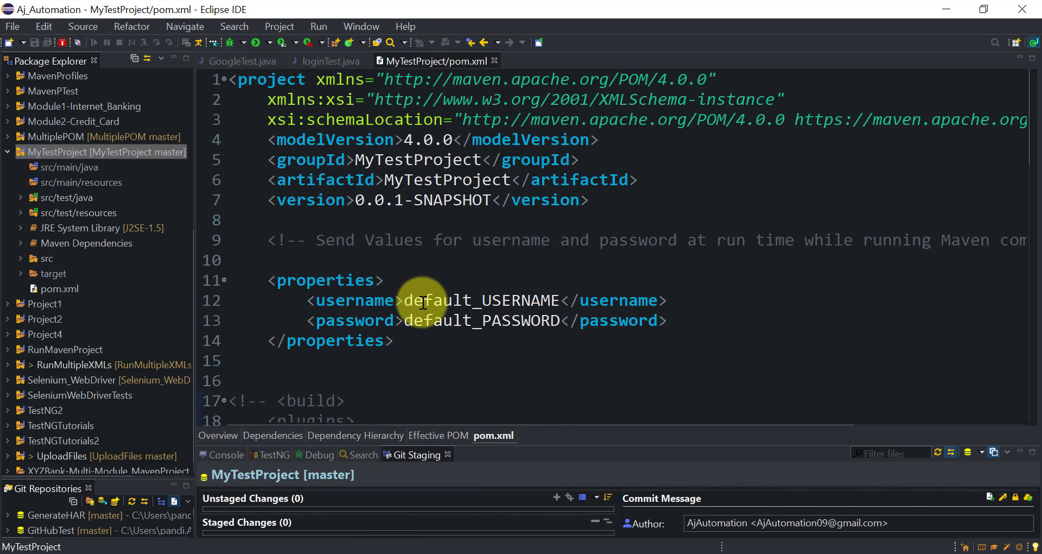
click(405, 300)
drag(489, 302, 559, 321)
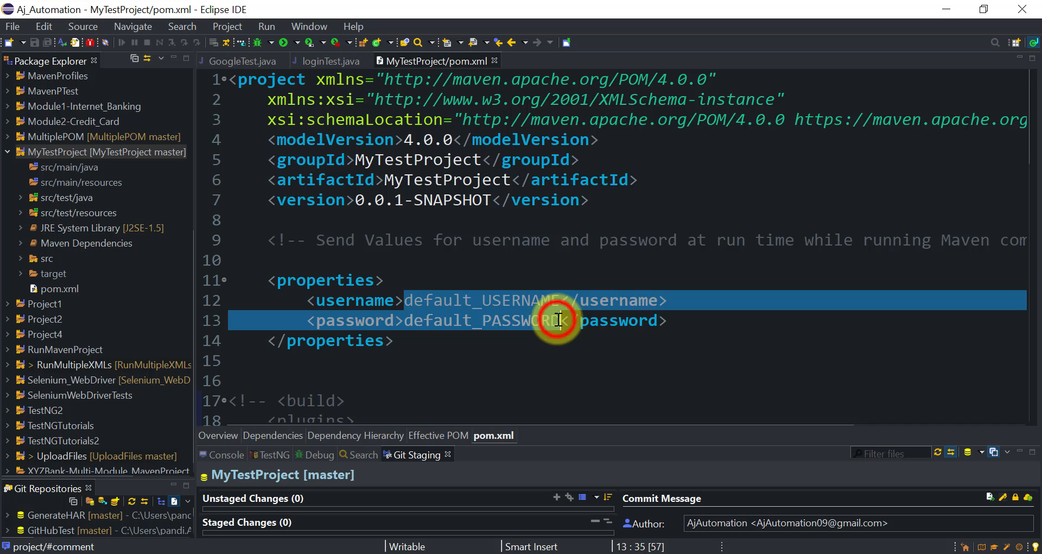
click(559, 320)
click(422, 305)
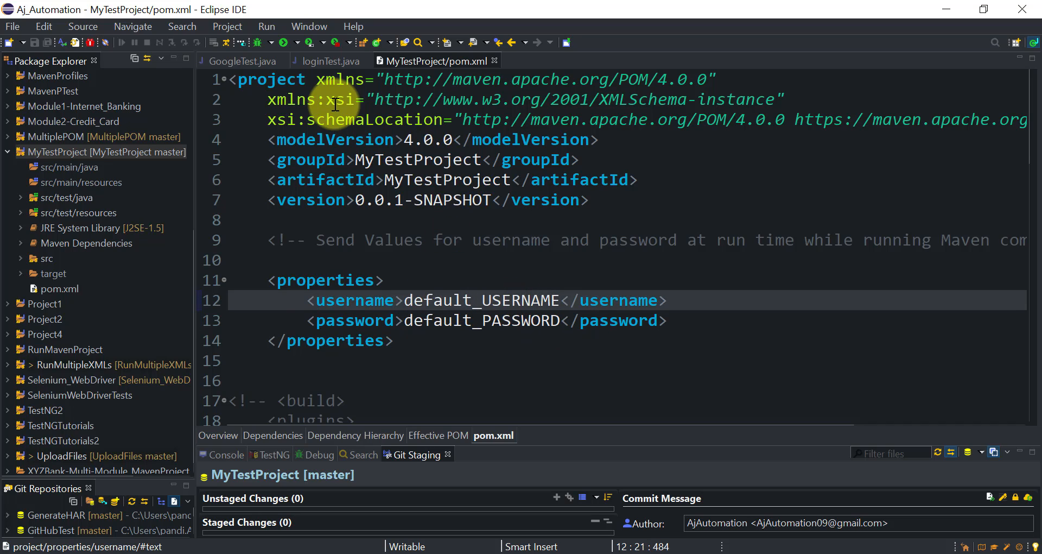
click(320, 67)
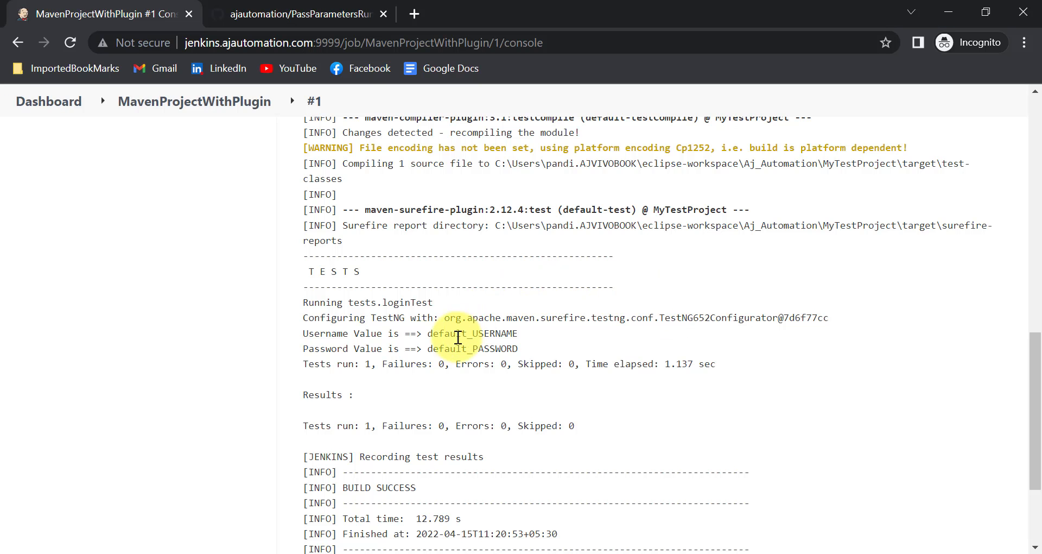
Examine the username and password lines printed in the first build's console output and the build's final status
scroll(459, 337, down, 2)
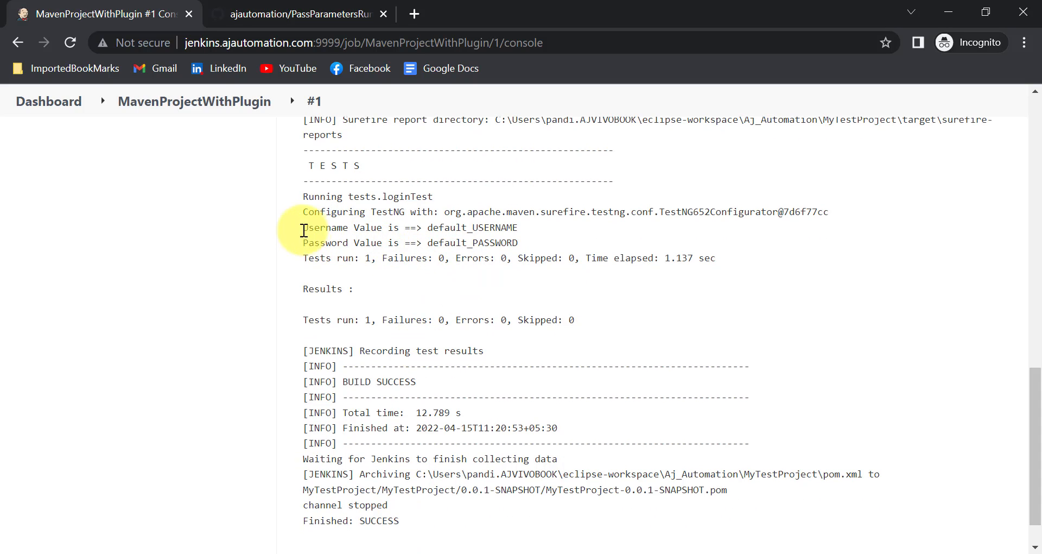
drag(304, 227, 556, 239)
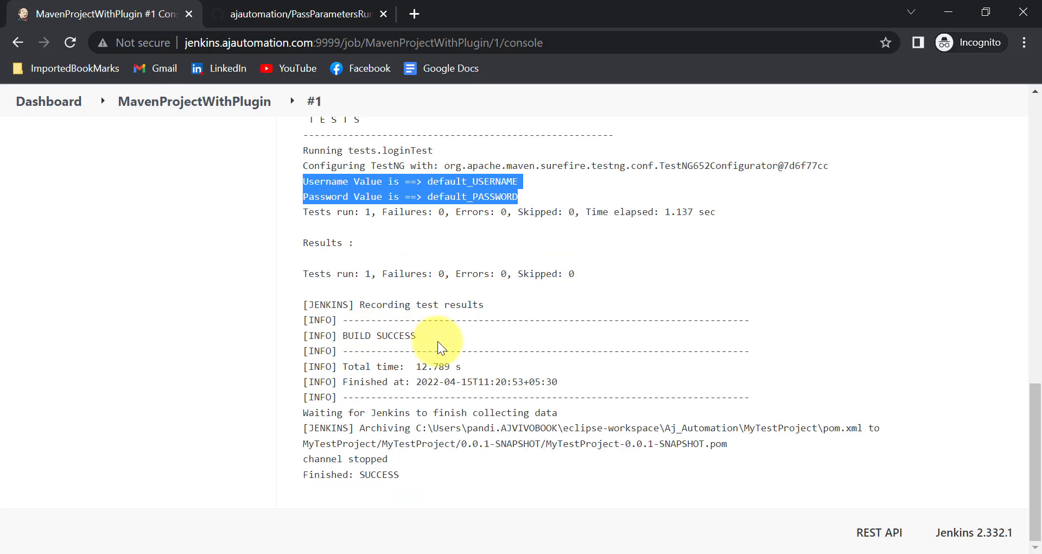
scroll(437, 341, up, 10)
scroll(437, 341, up, 3)
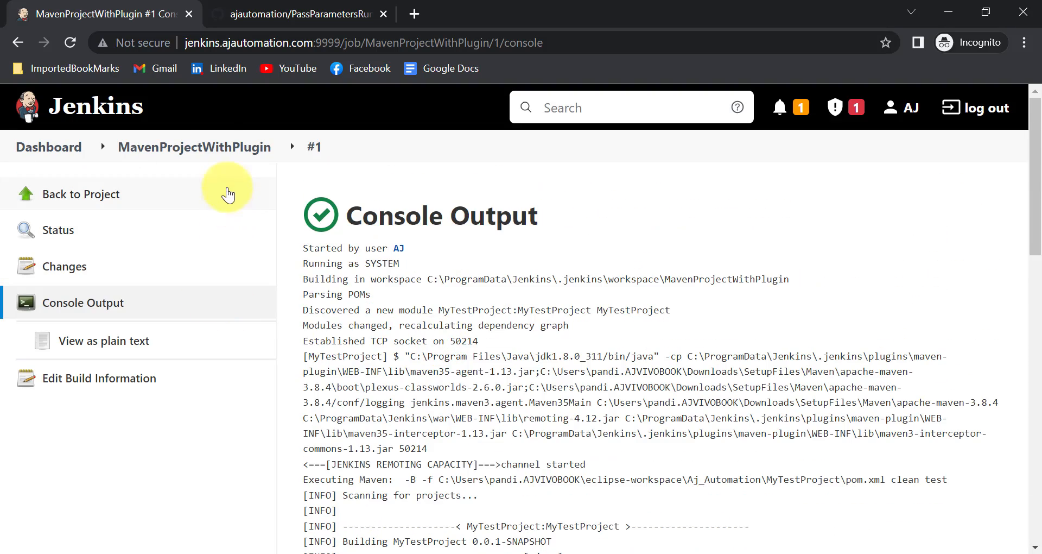
In MavenProjectWithPlugin's configuration, set goals and options to clean package -Dusername="user1" plus a -Dpassword option with the password value
click(214, 146)
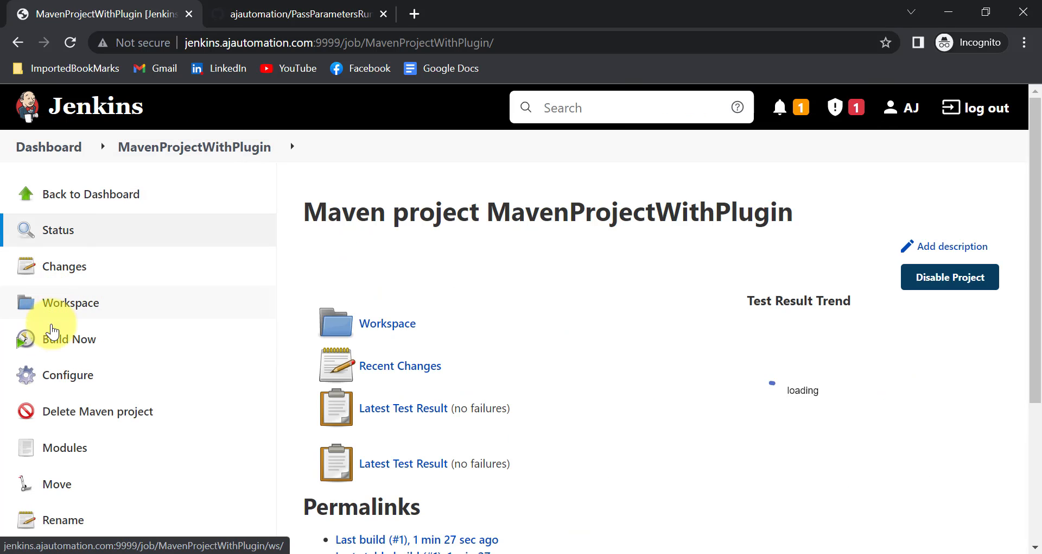
click(56, 379)
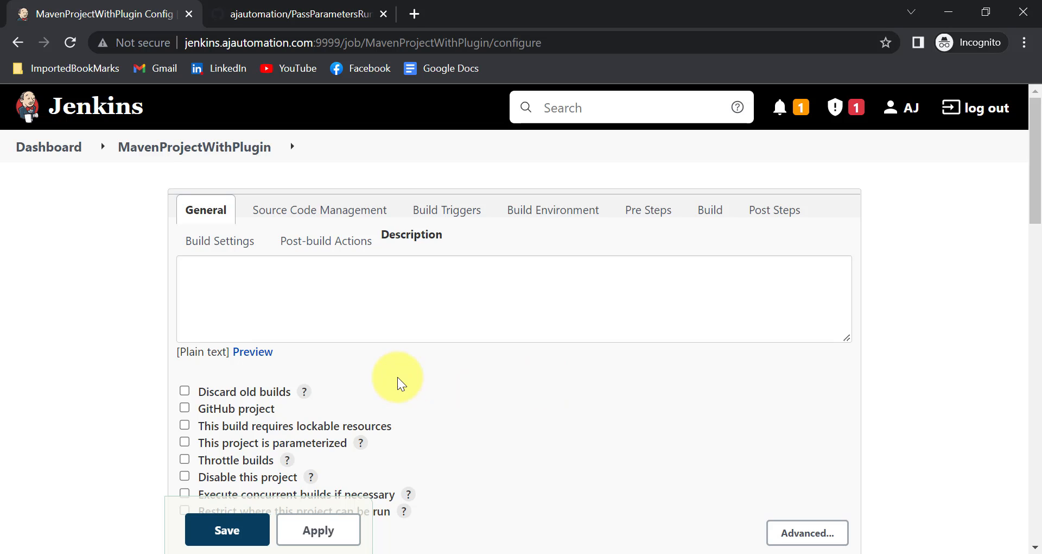
scroll(398, 382, down, 15)
scroll(398, 382, up, 5)
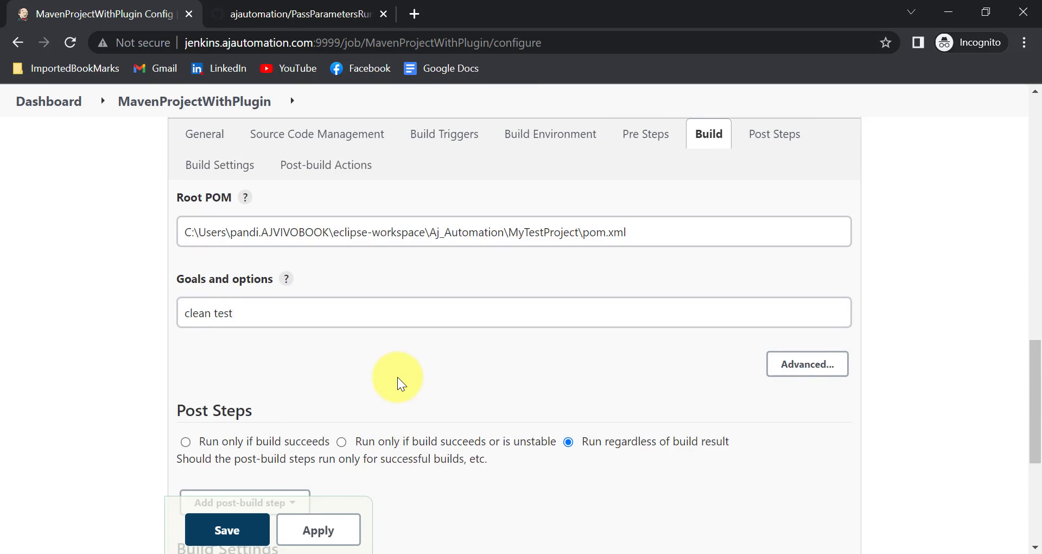
scroll(398, 382, up, 1)
click(262, 400)
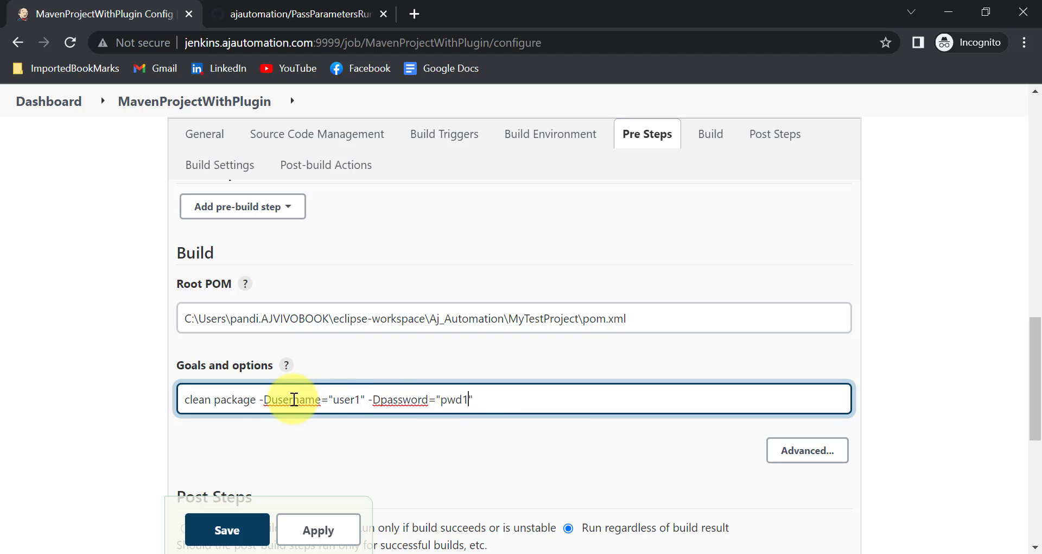
Switch to Eclipse and check the username and password property names in MyTestProject's pom.xml
click(622, 553)
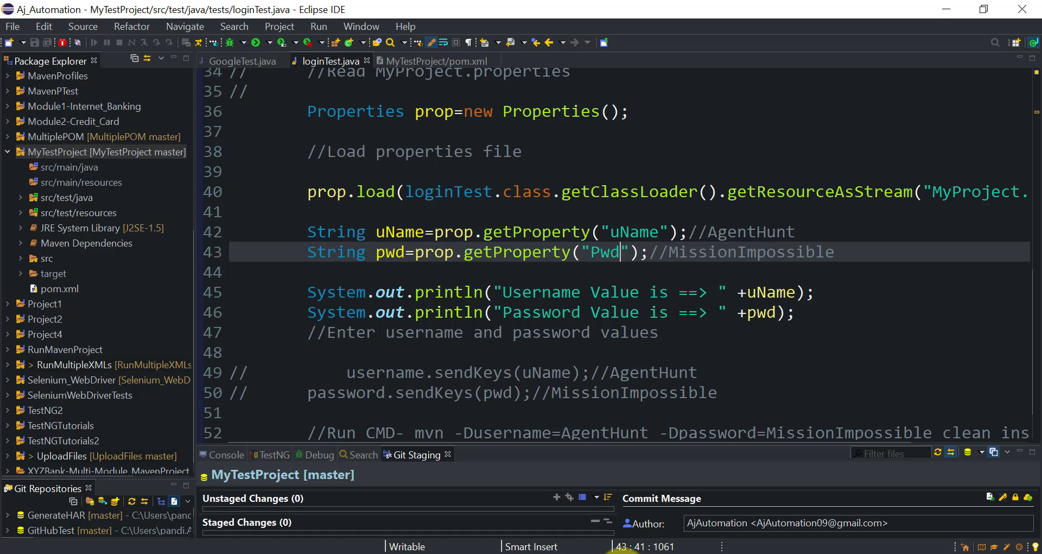
click(405, 64)
click(342, 304)
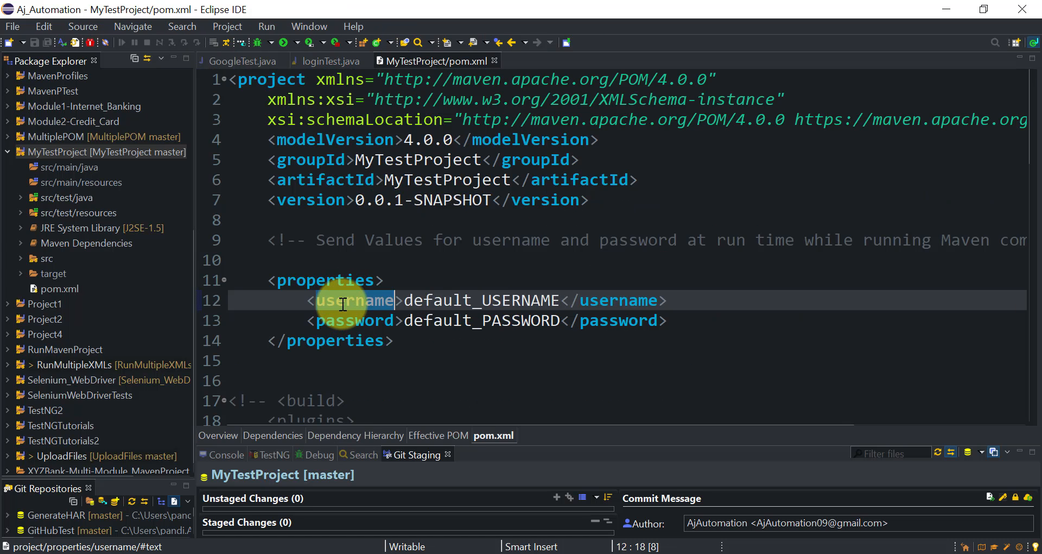
double_click(341, 325)
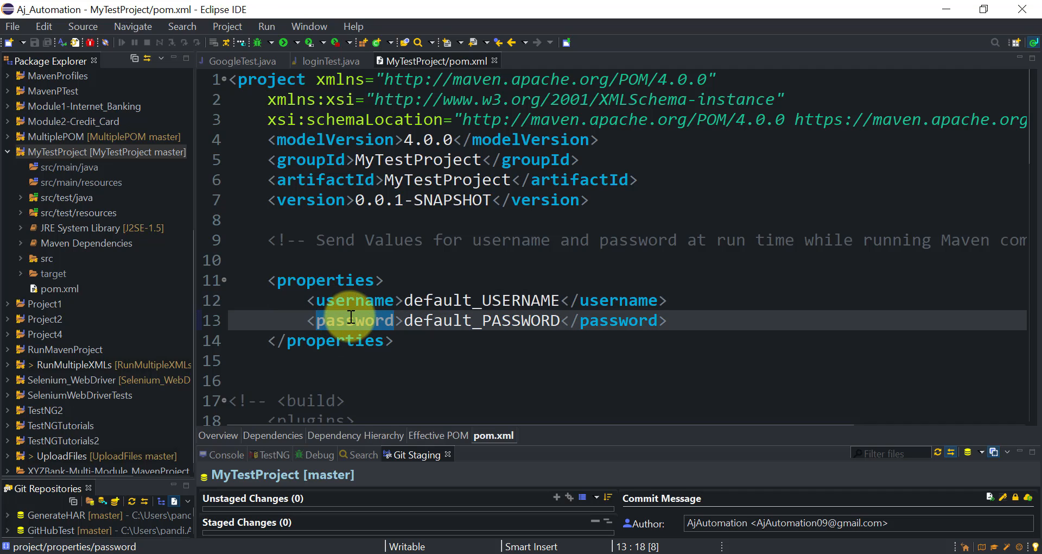
click(345, 302)
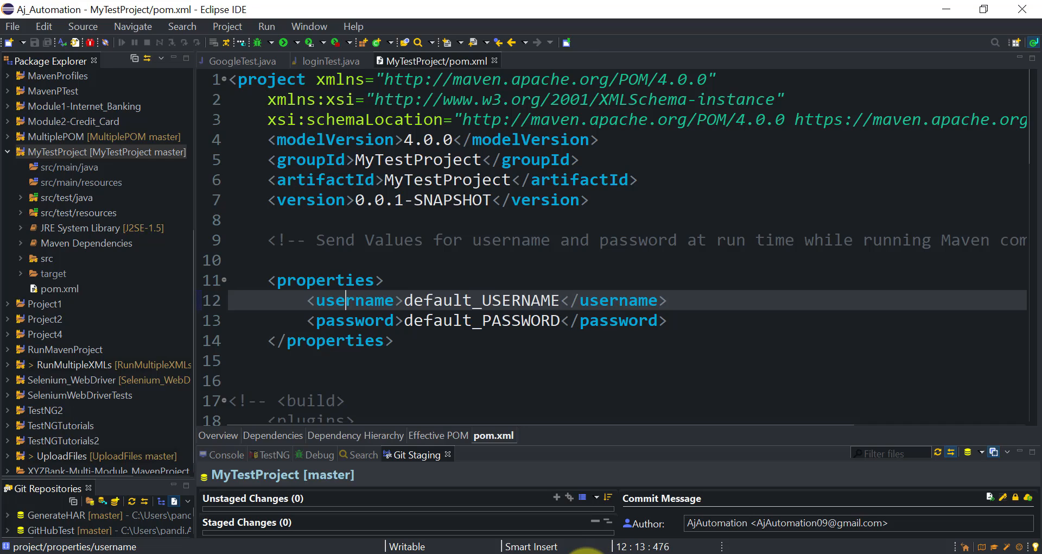
Return to the Jenkins job configuration in the browser, then apply and save the changed goals and options
click(587, 553)
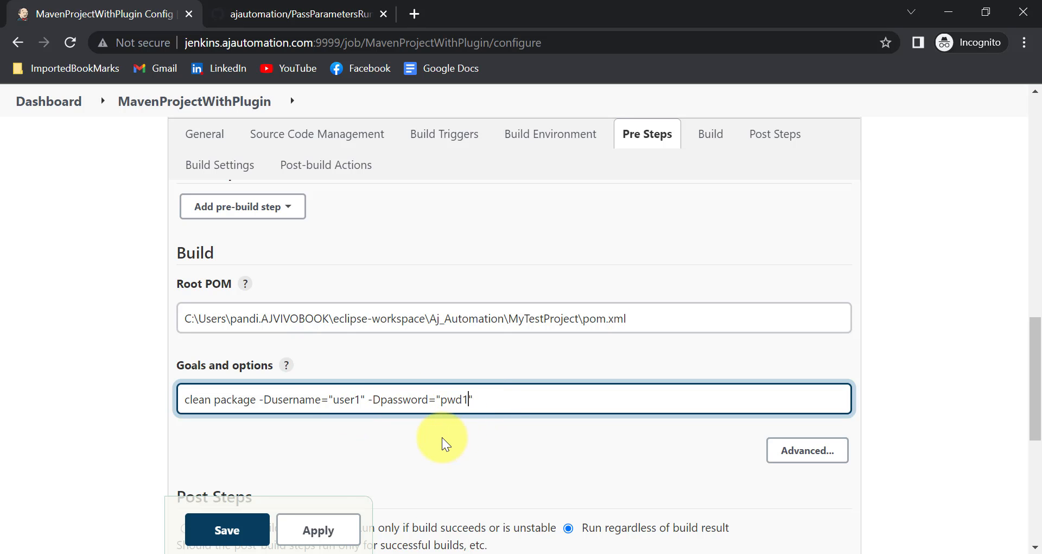
scroll(442, 438, down, 1)
scroll(442, 444, up, 2)
click(319, 526)
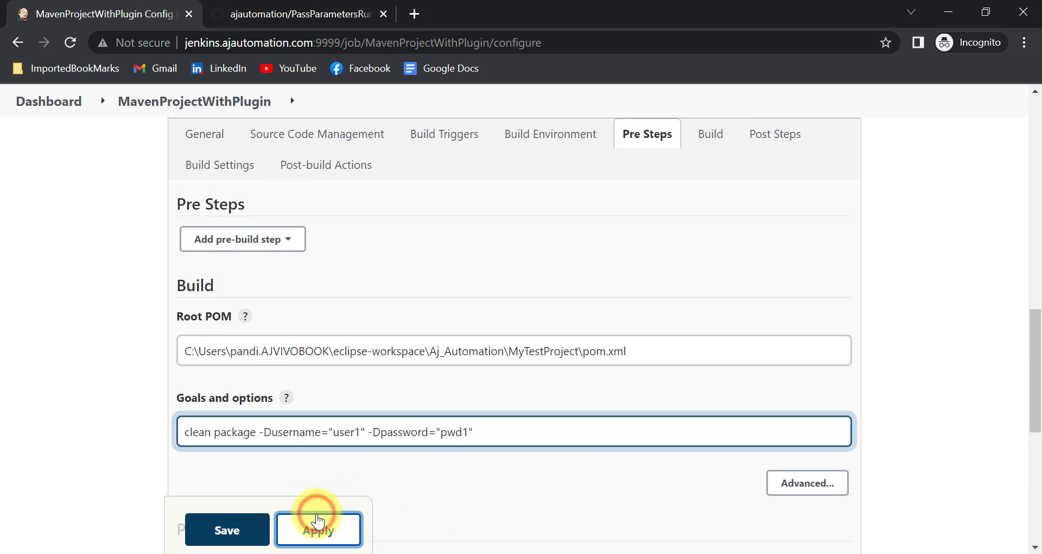
click(217, 528)
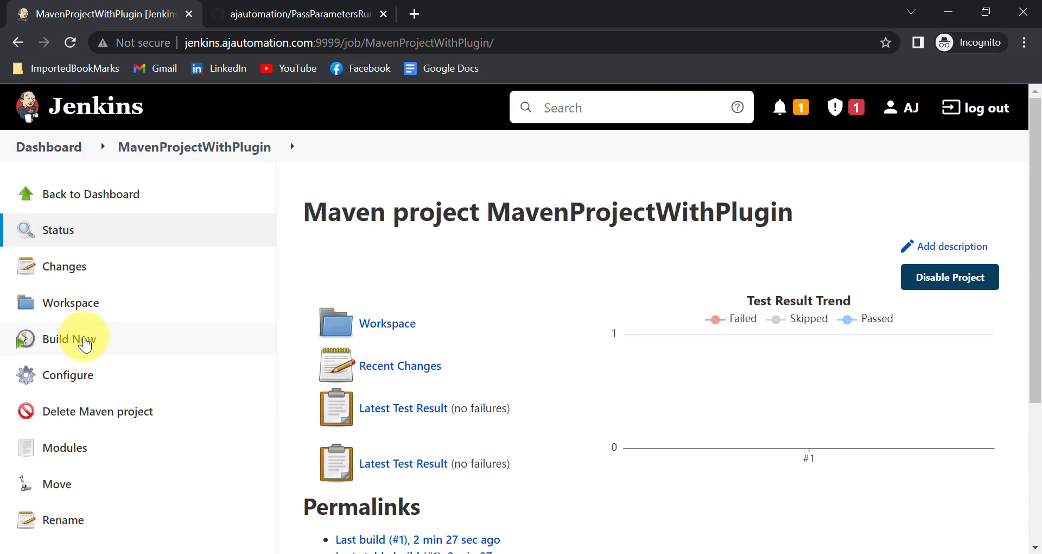
Start another build of MavenProjectWithPlugin and open the new build's console output from the build history
click(70, 341)
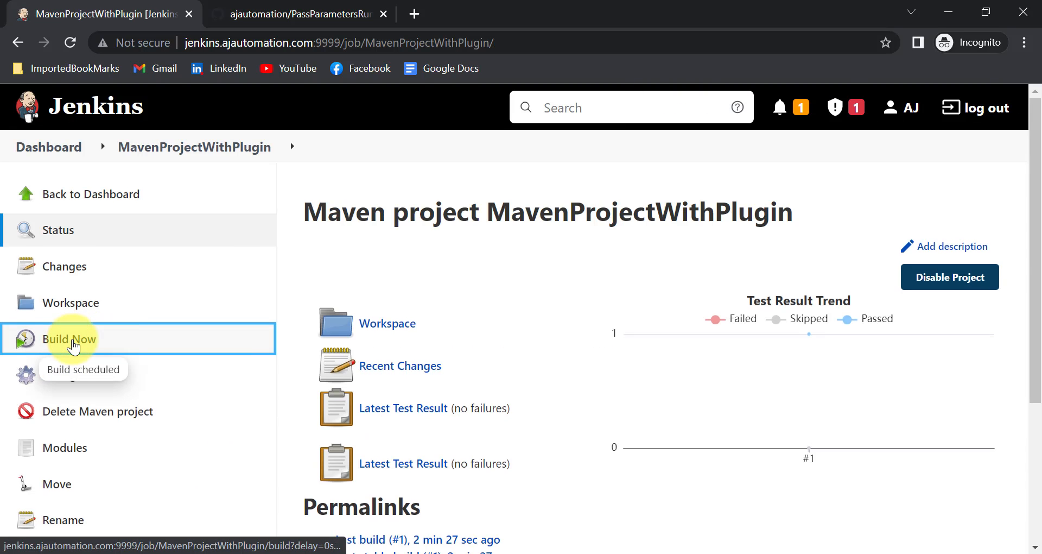
scroll(70, 380, down, 4)
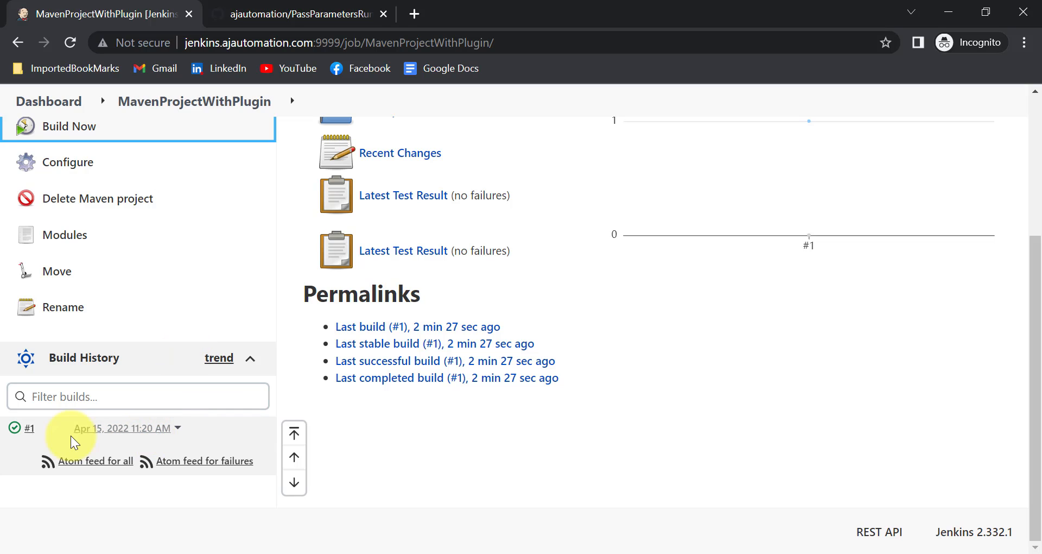
click(13, 429)
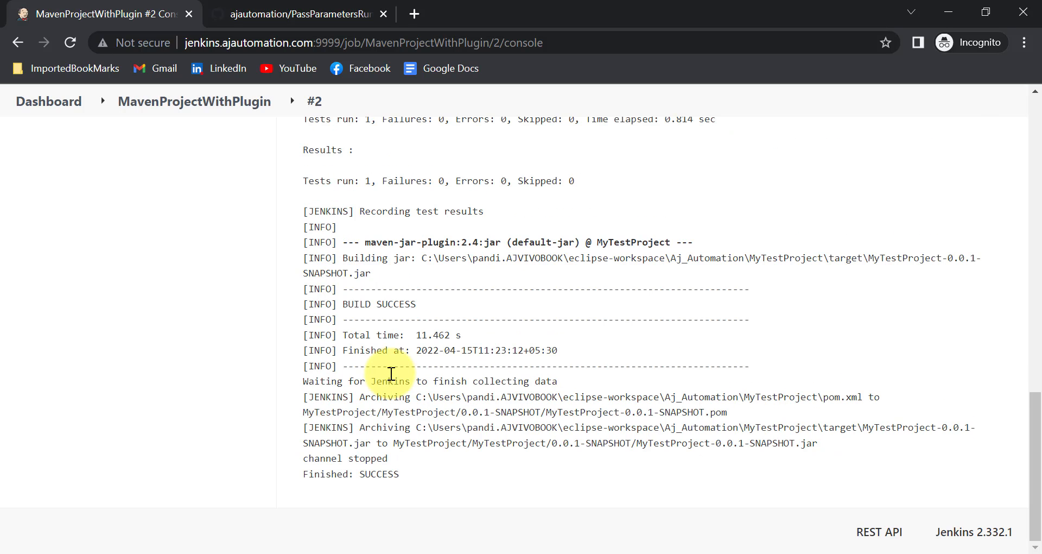
Examine the second build's console output for the username and password values passed to loginTest
scroll(392, 374, up, 3)
scroll(391, 372, down, 2)
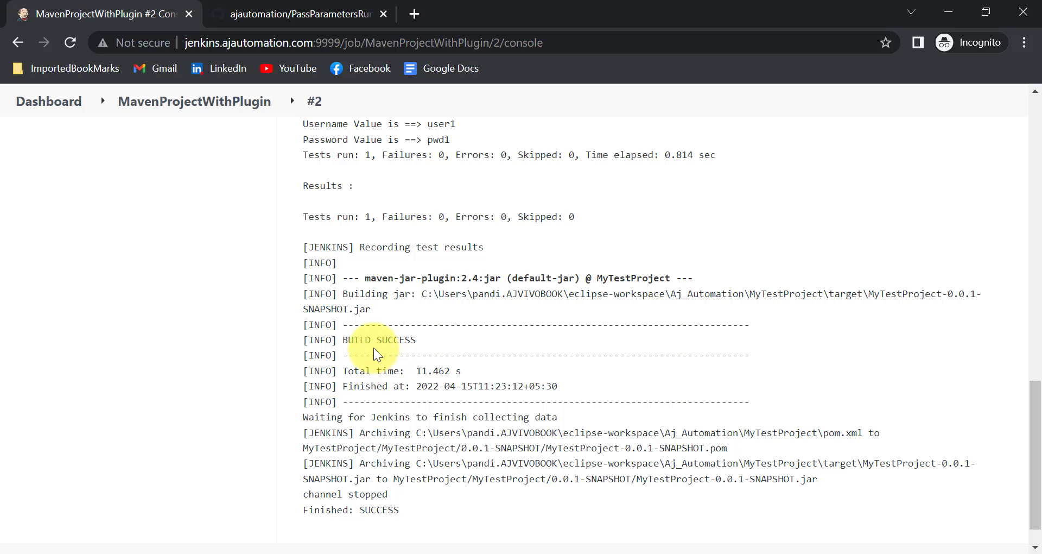
scroll(378, 355, up, 5)
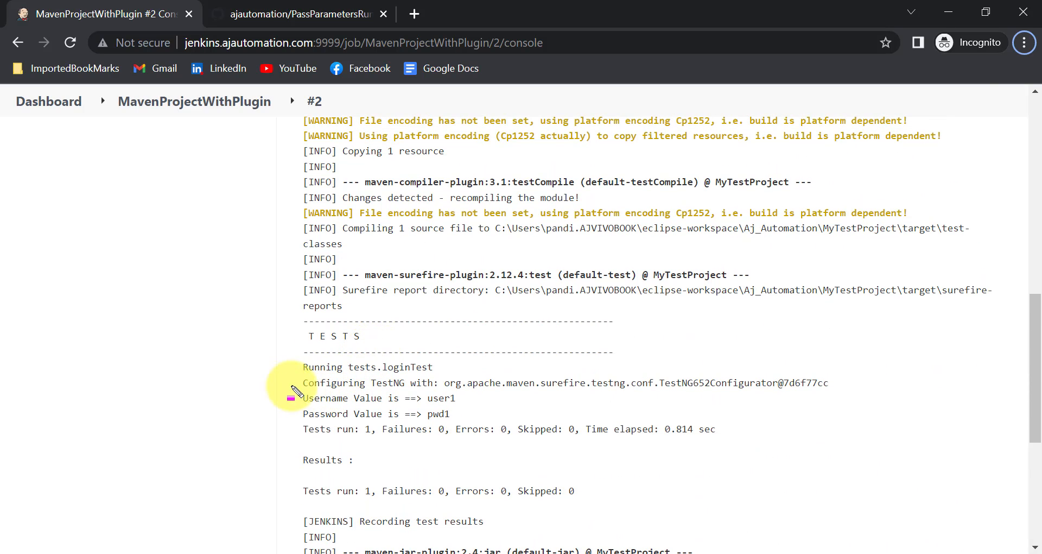
mouse_move(291, 388)
mouse_down()
mouse_move(489, 441)
mouse_move(478, 427)
mouse_move(530, 427)
mouse_up()
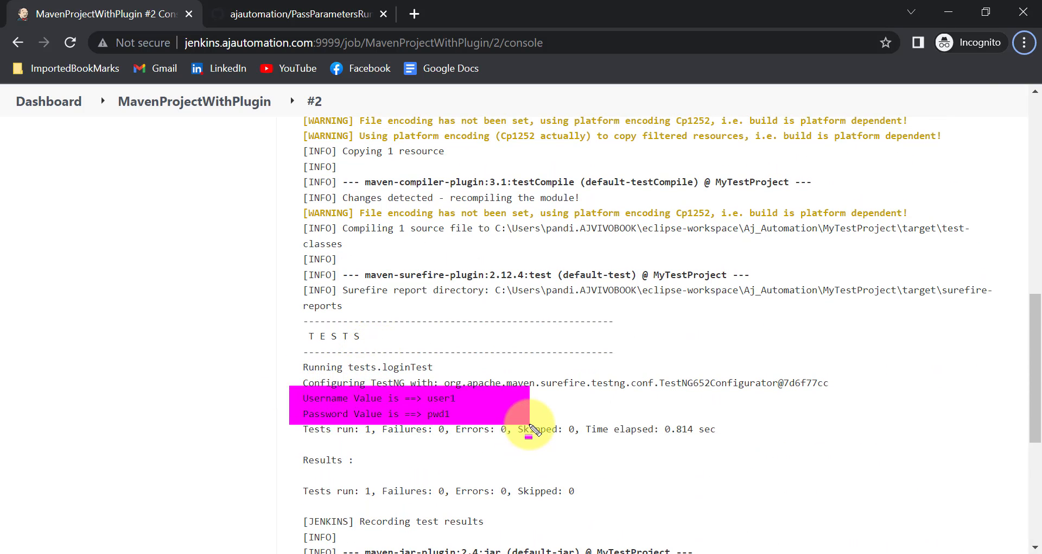
Leave the second build's console output and return to the MavenProjectWithPlugin project page
key(Escape)
scroll(477, 344, up, 12)
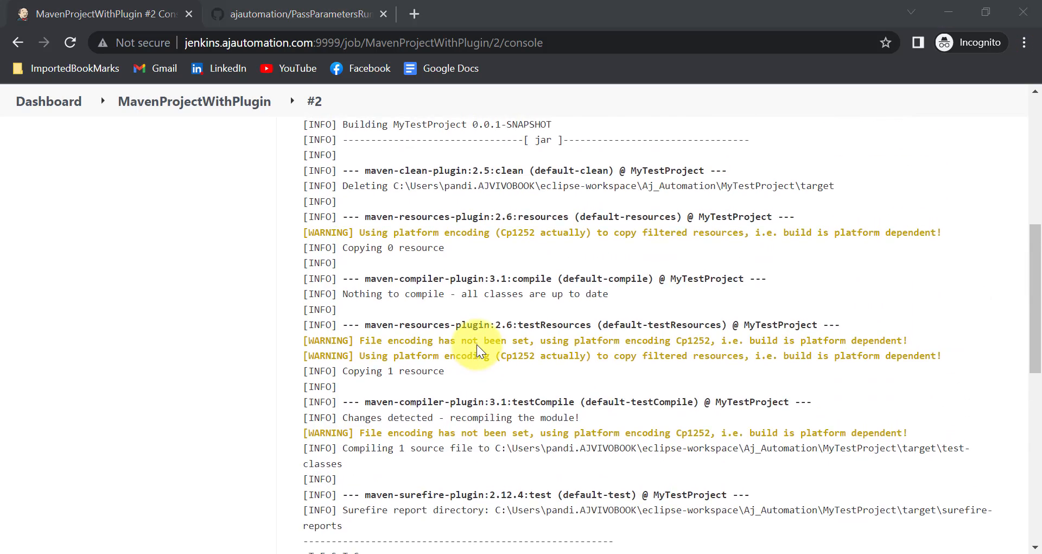
scroll(501, 349, up, 1)
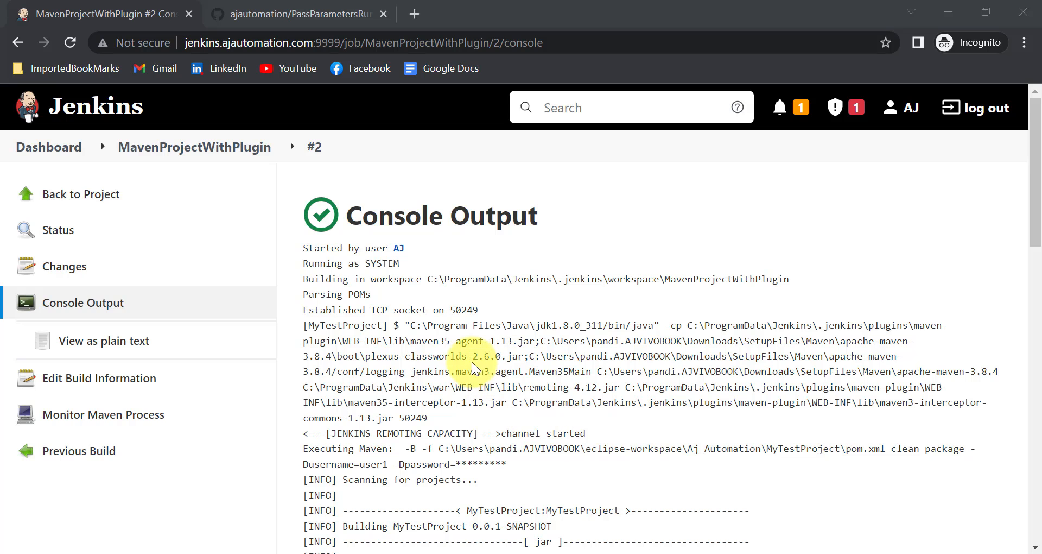
click(205, 145)
Switch to the Jenkins Sessions notes in Notepad and review the Session 7 topics on running a Maven project from a GitHub repo
key(alt+Tab)
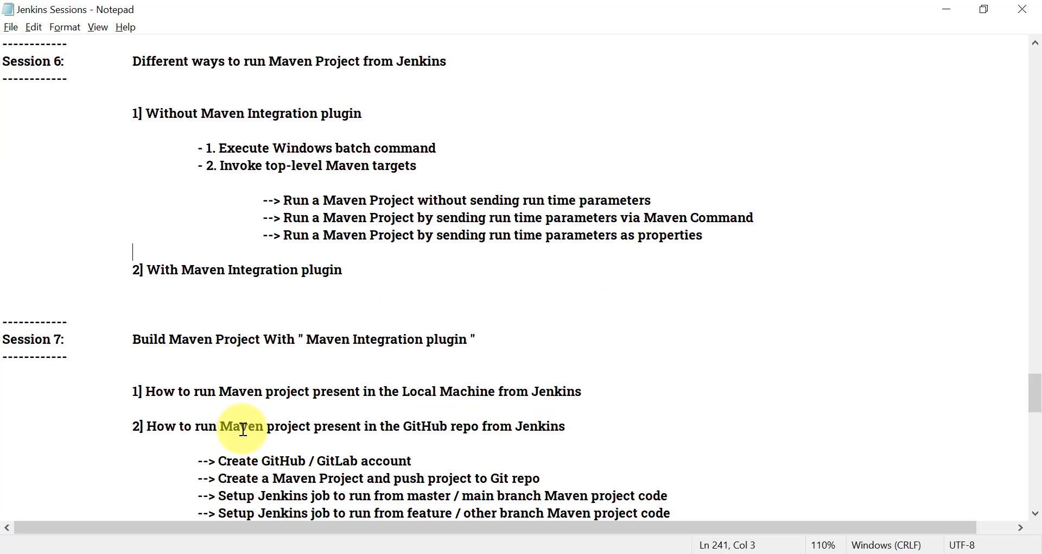
key(alt)
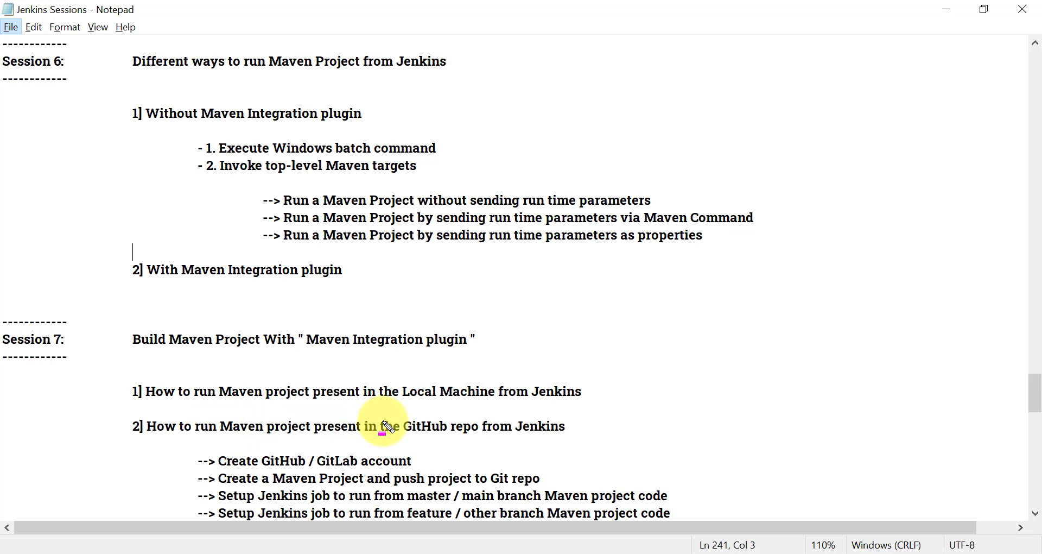
mouse_move(402, 420)
mouse_down()
mouse_move(503, 440)
mouse_move(582, 441)
mouse_up()
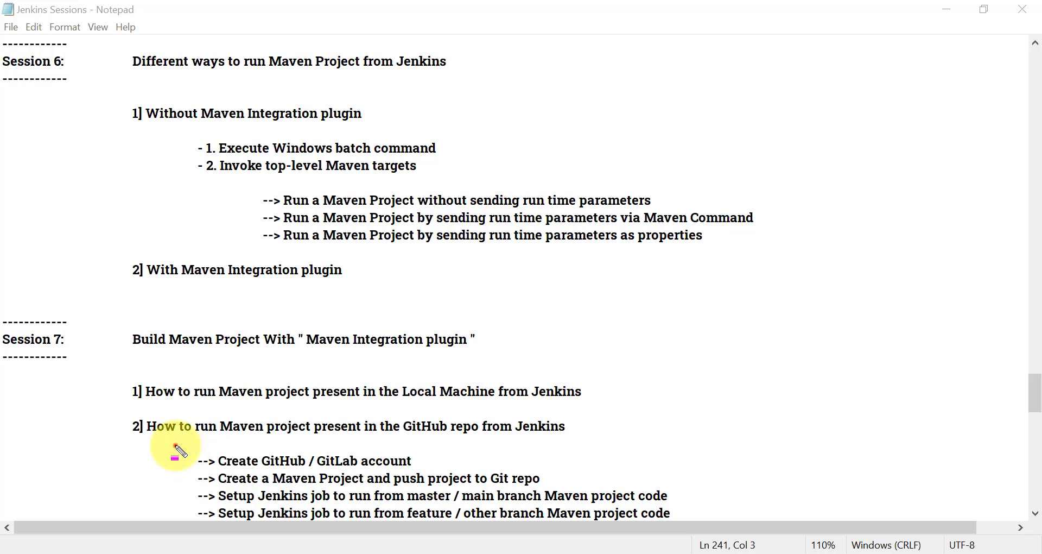
mouse_move(175, 445)
mouse_down()
mouse_move(594, 524)
mouse_move(726, 530)
mouse_up()
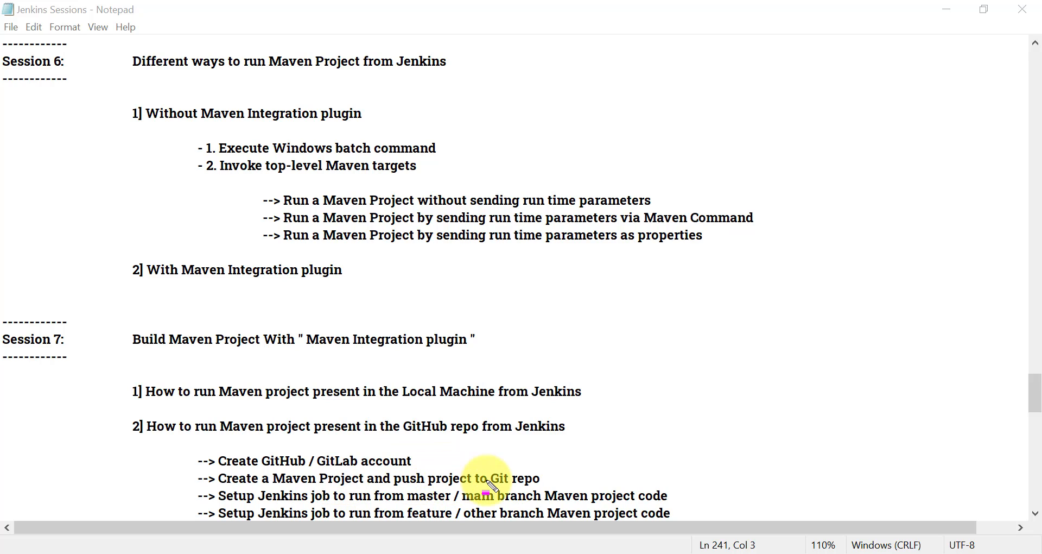
drag(479, 477, 559, 494)
key(Escape)
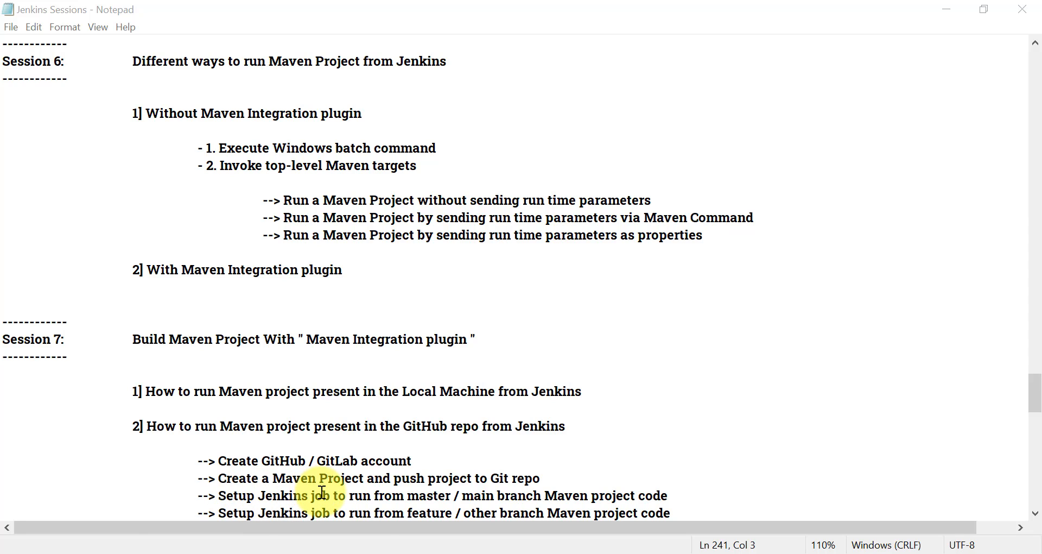
Switch to the Paint diagram and examine how the remote Git repo connects to the Jenkins job workspace
key(alt+Tab)
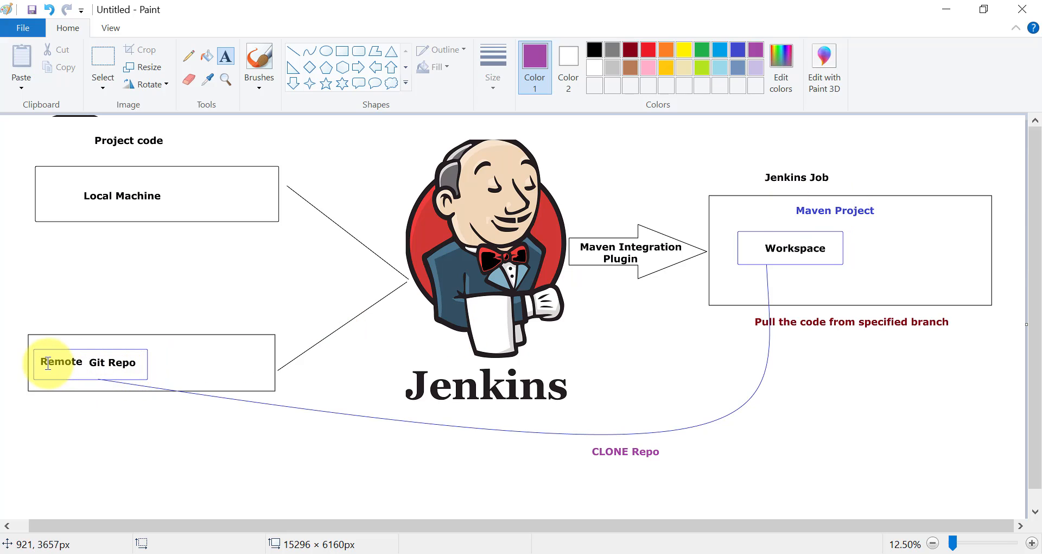
drag(20, 346, 159, 380)
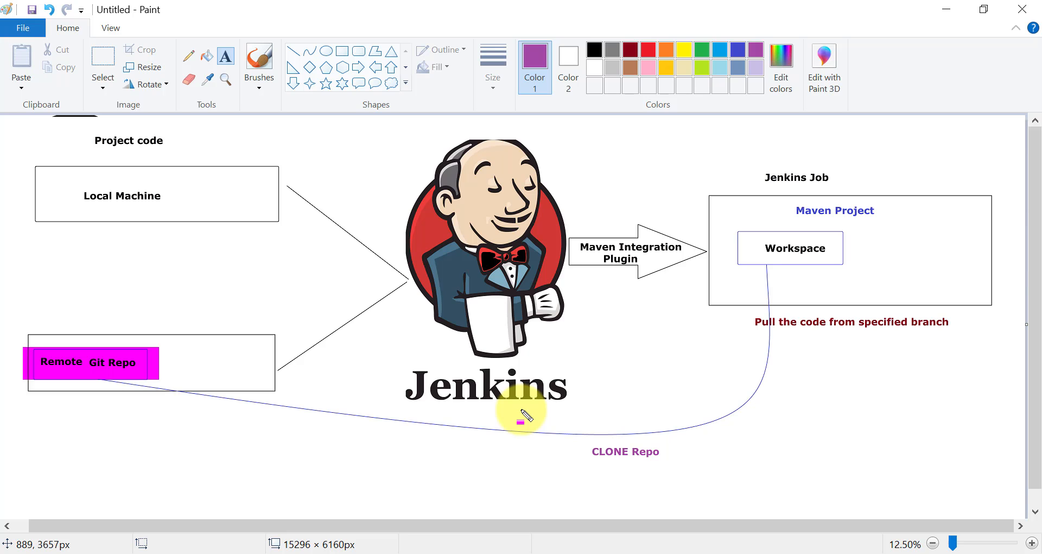
key(Escape)
Return to Jenkins in the browser and create a new Maven project item named MavenProjectFromGIT
click(614, 553)
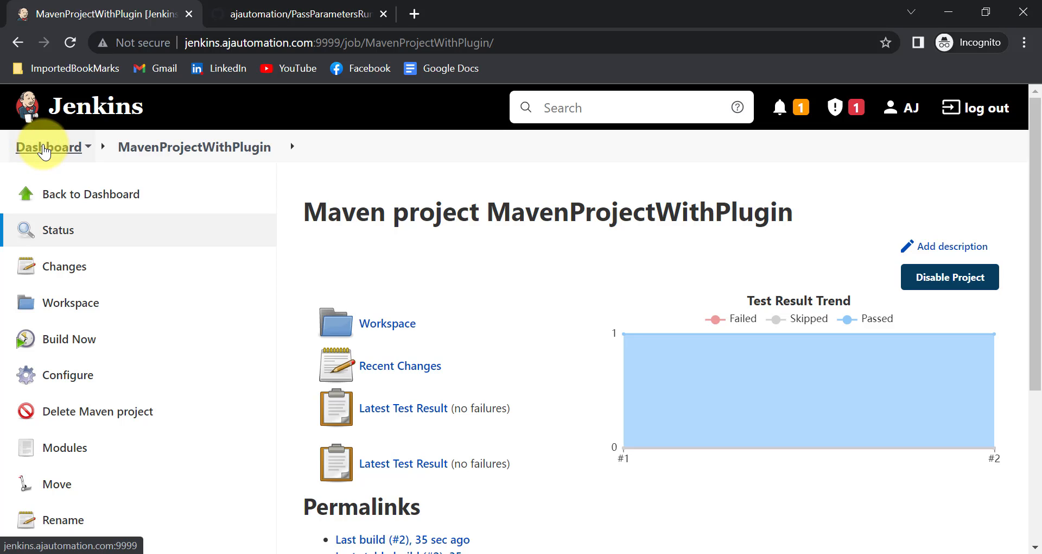
click(78, 203)
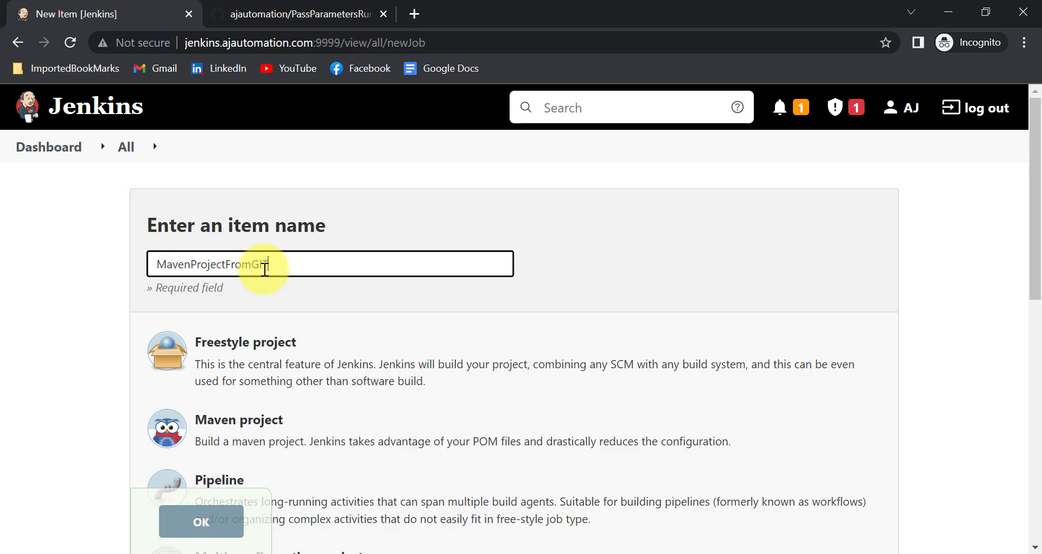
click(241, 404)
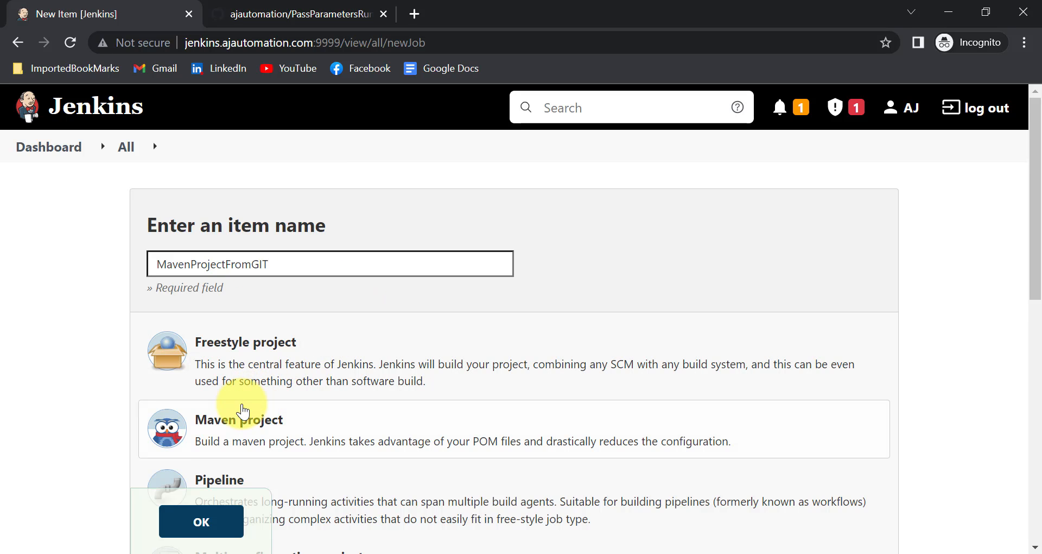
click(195, 521)
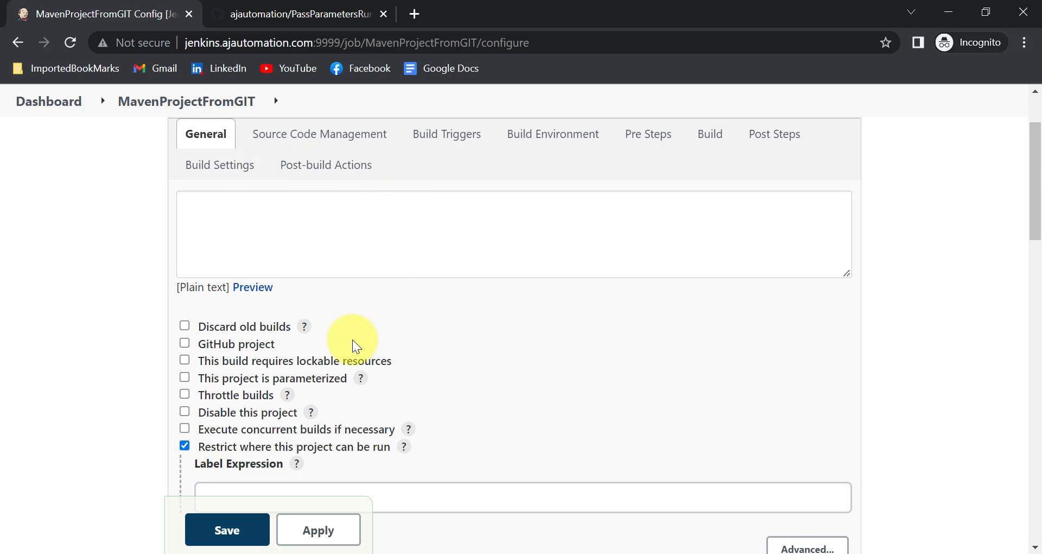
Set the new job's source code management to Git and activate its repository URL field
click(307, 146)
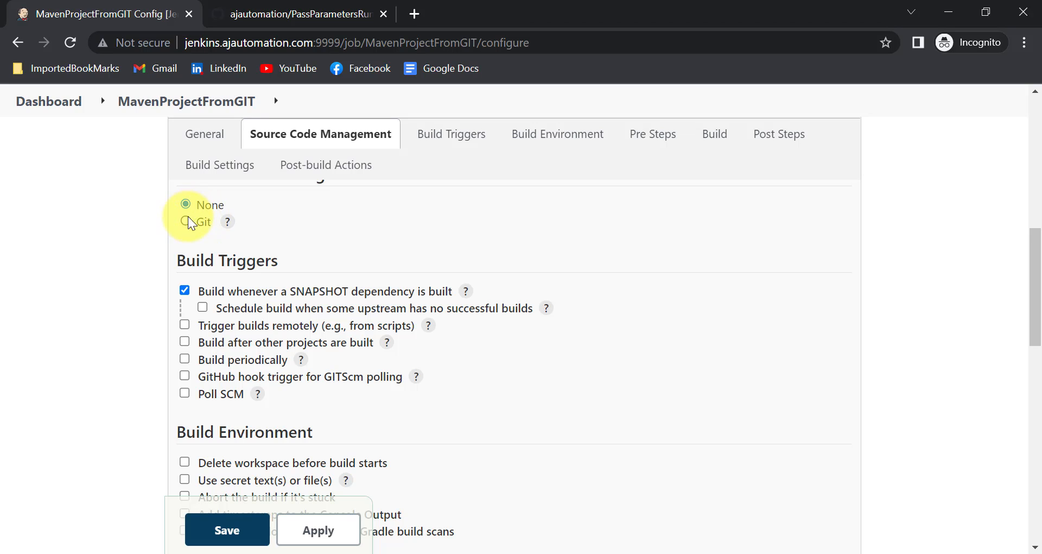
click(187, 223)
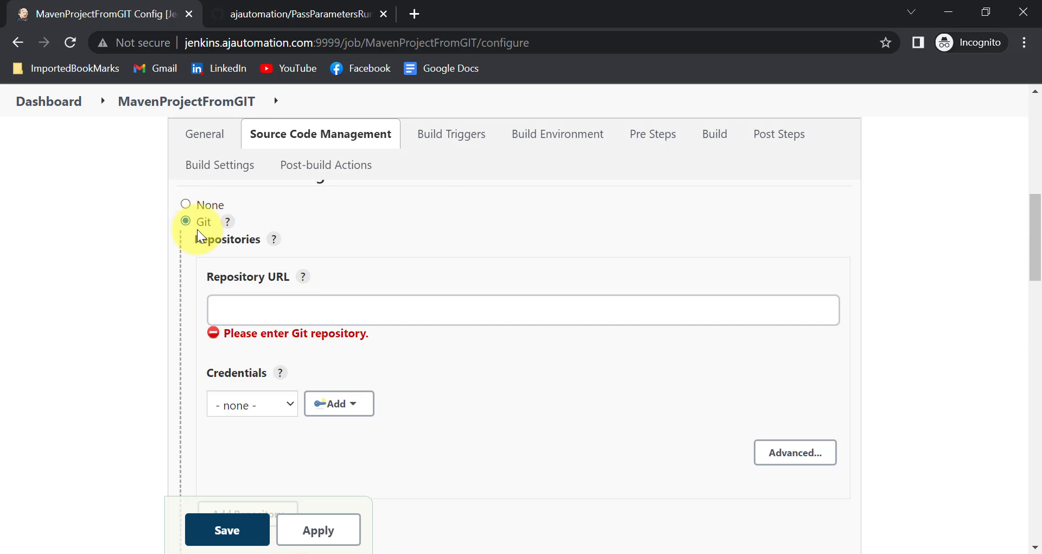
click(262, 313)
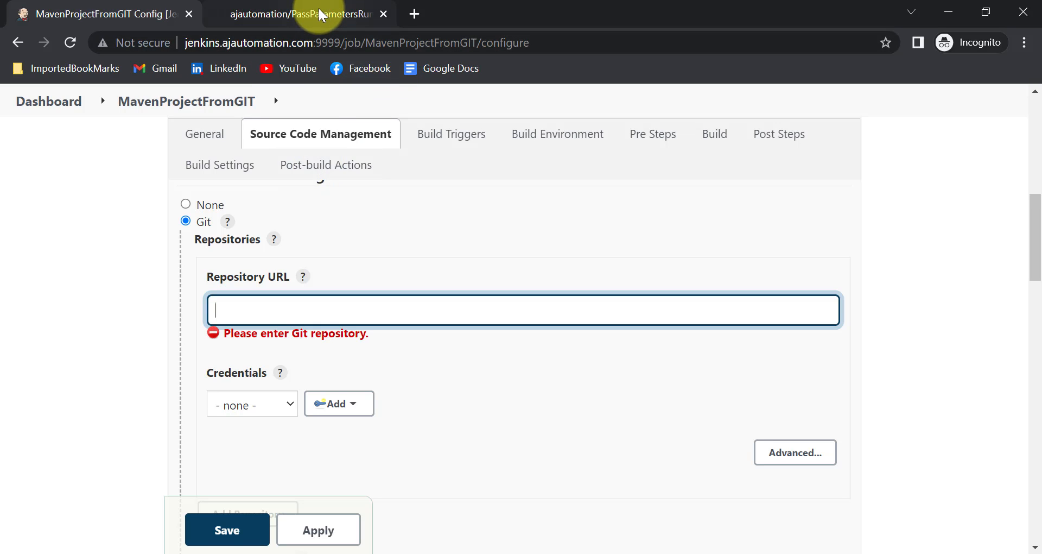
Open the PassParametersRunTimeViaMVN repository page on GitHub, glance at the Eclipse project, and copy the repository's web address
click(306, 16)
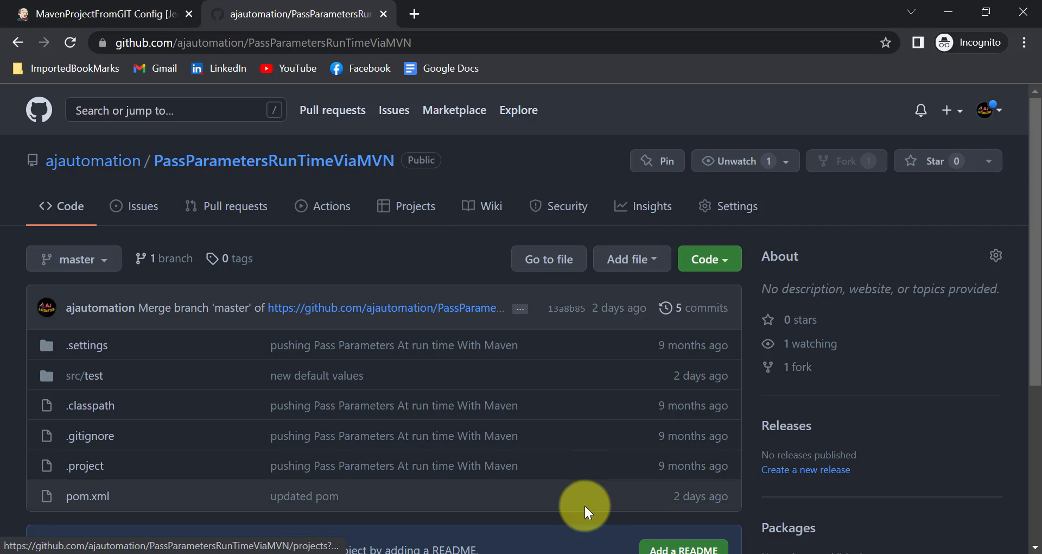
click(624, 553)
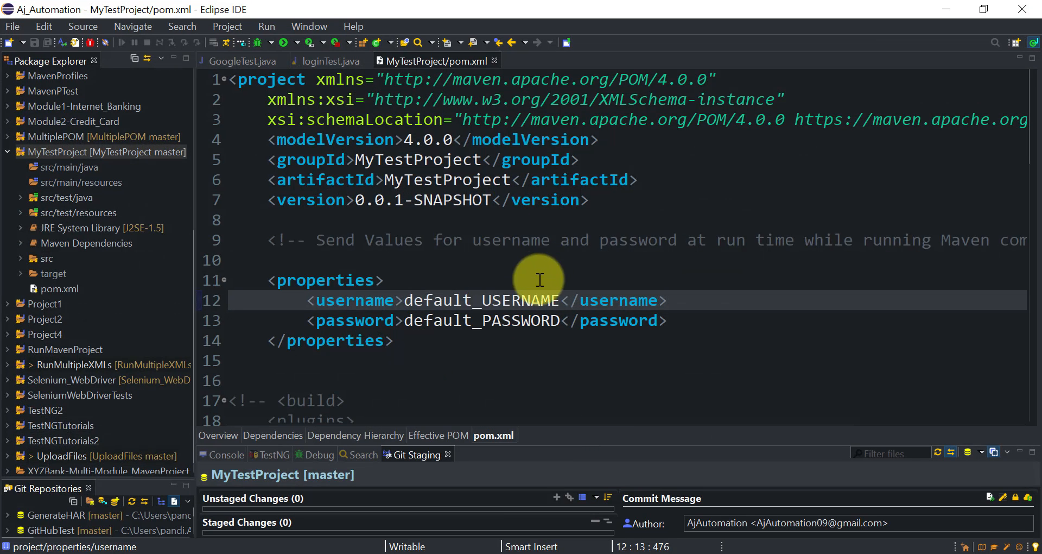
click(624, 553)
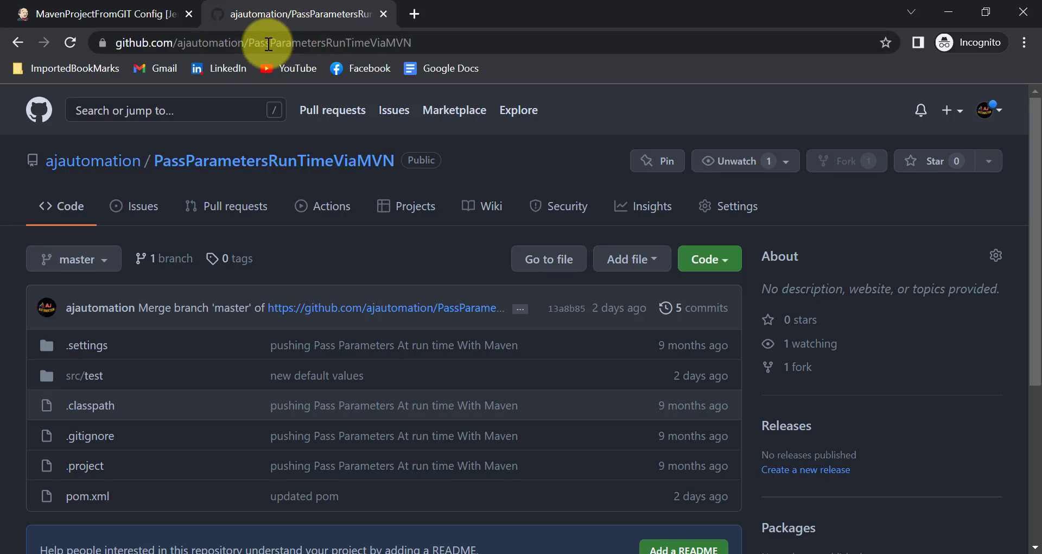
click(451, 44)
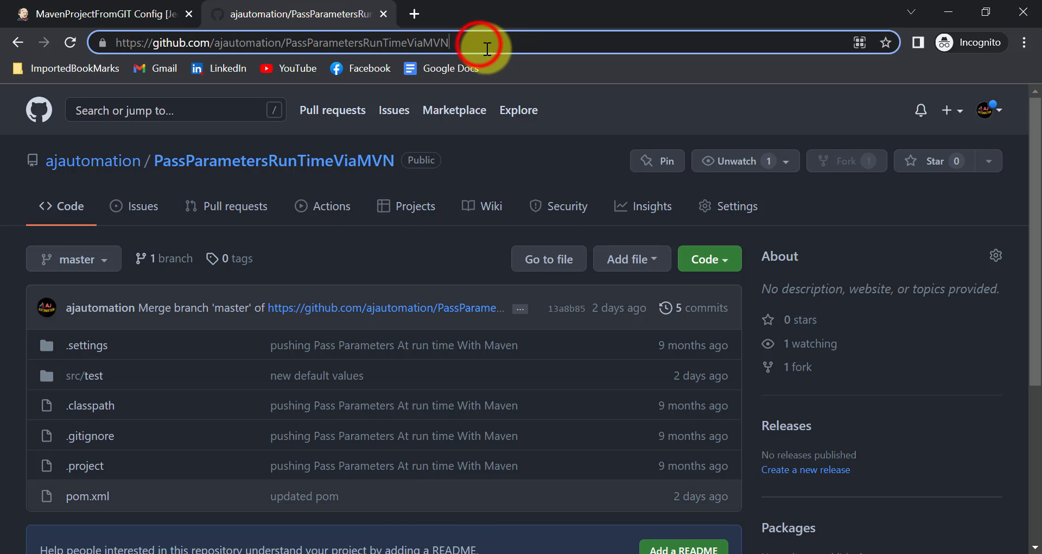
key(ctrl+a)
key(ctrl+c)
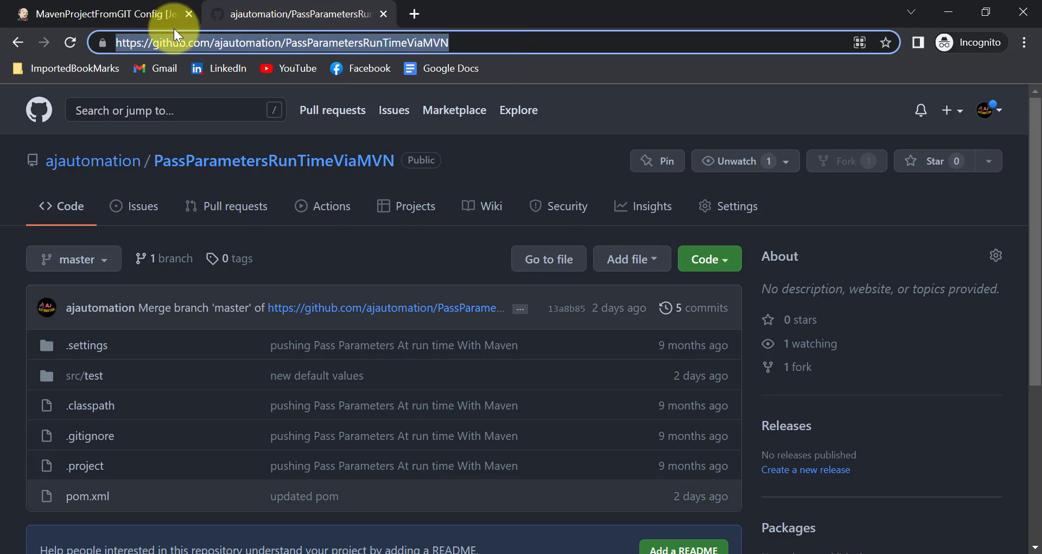
click(124, 21)
click(245, 315)
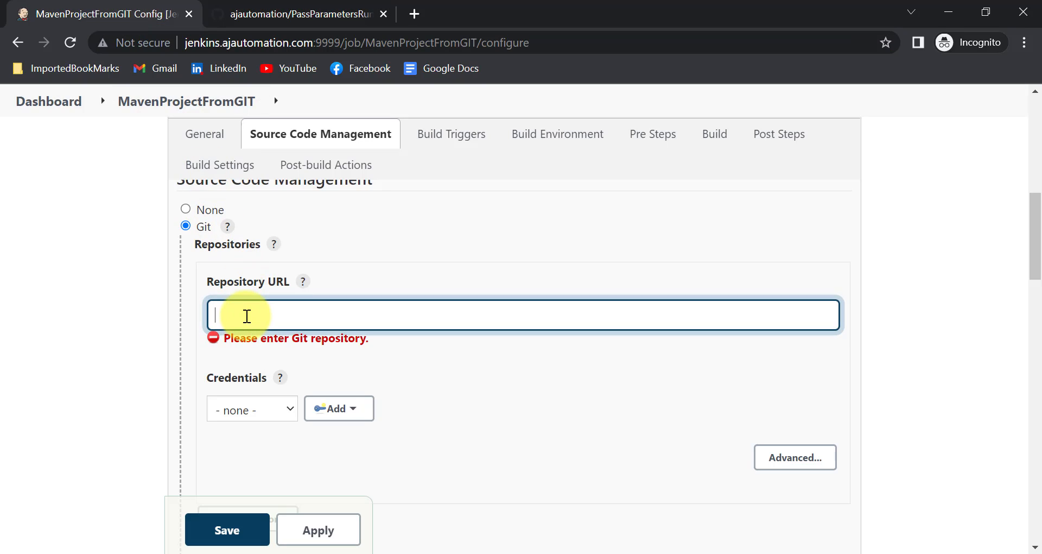
key(ctrl+v)
click(75, 332)
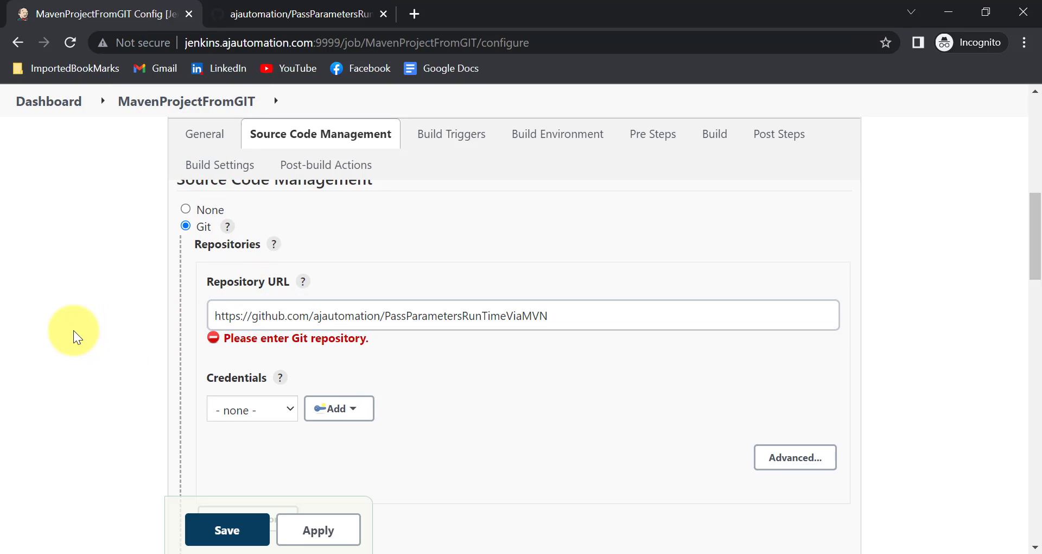
scroll(298, 372, down, 3)
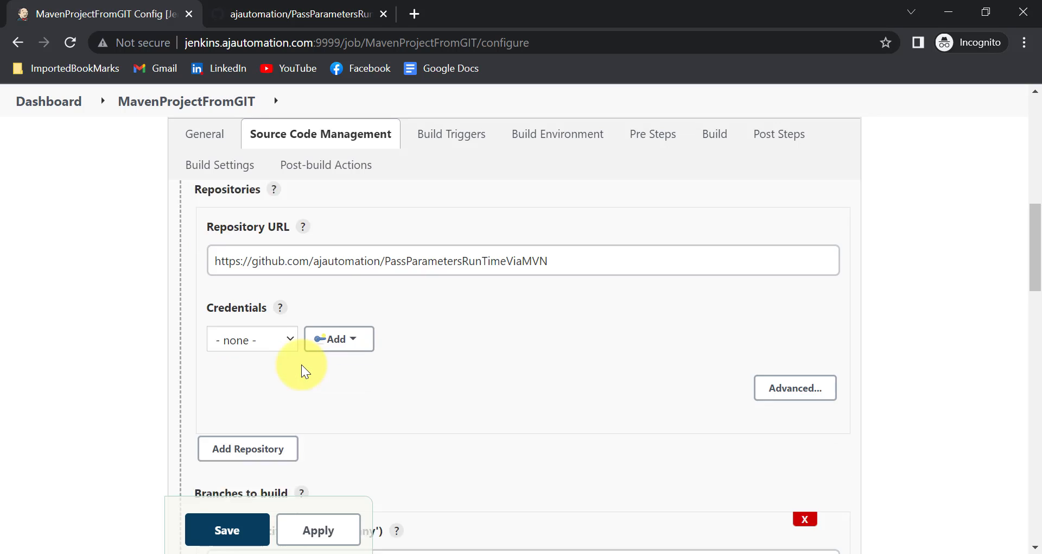
scroll(299, 369, up, 4)
Compare the job's branch specifier */master with the branches listed in the GitHub repository
scroll(449, 354, down, 6)
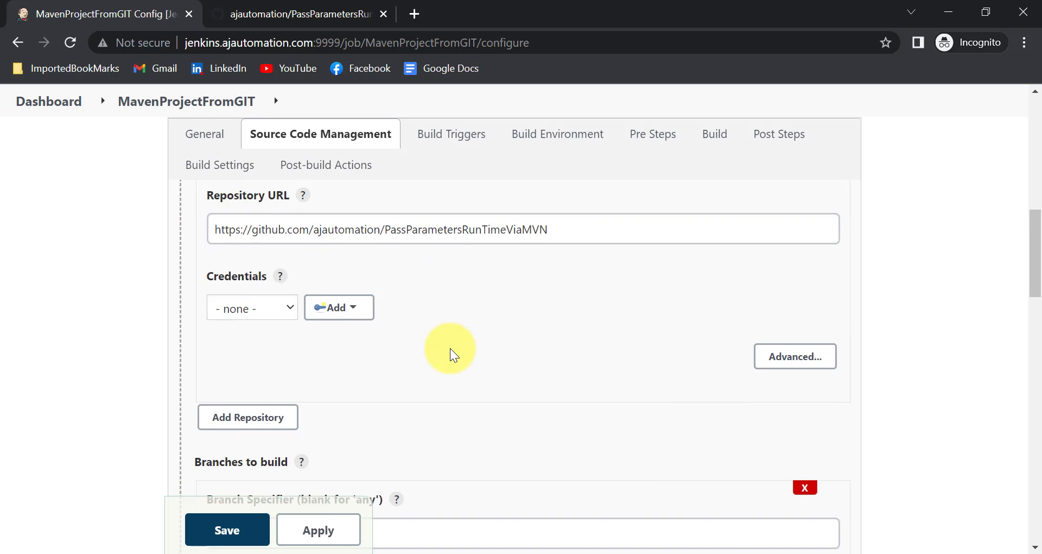
click(305, 389)
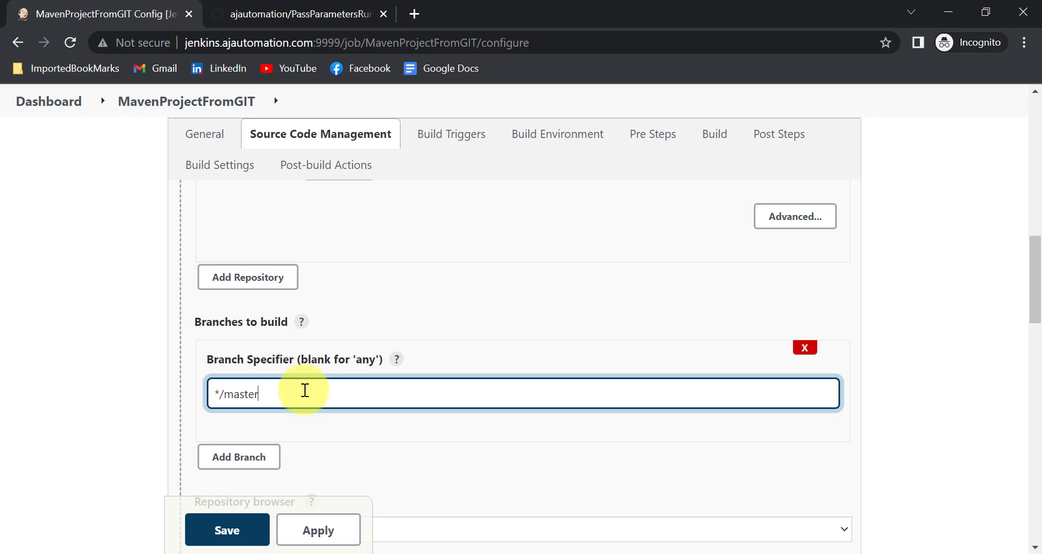
click(249, 11)
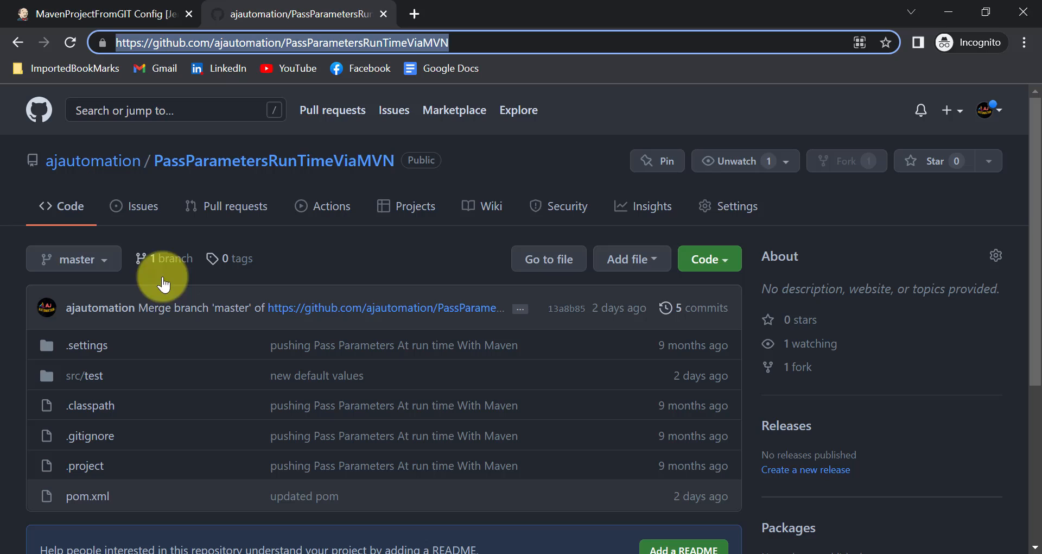
click(91, 260)
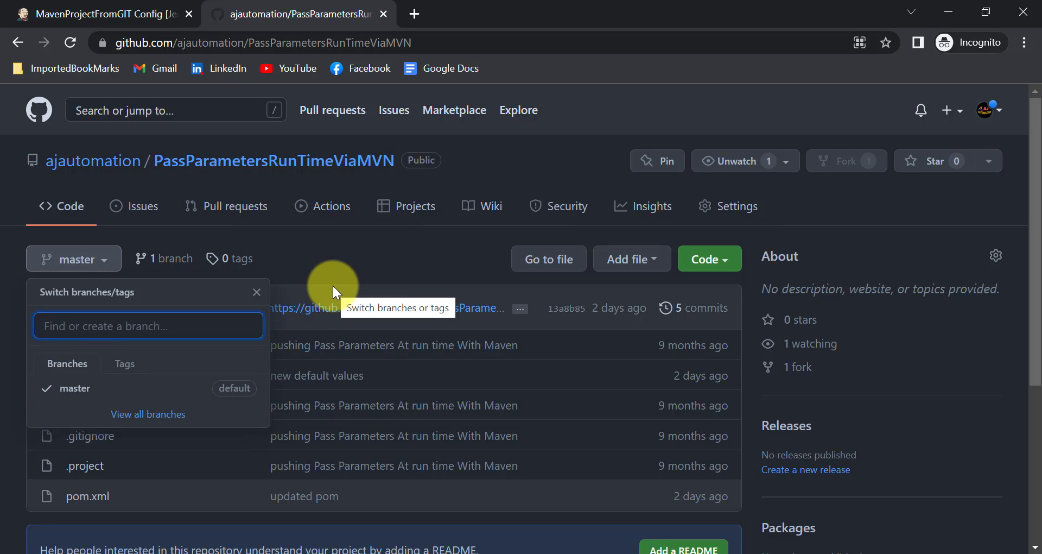
click(114, 8)
click(253, 381)
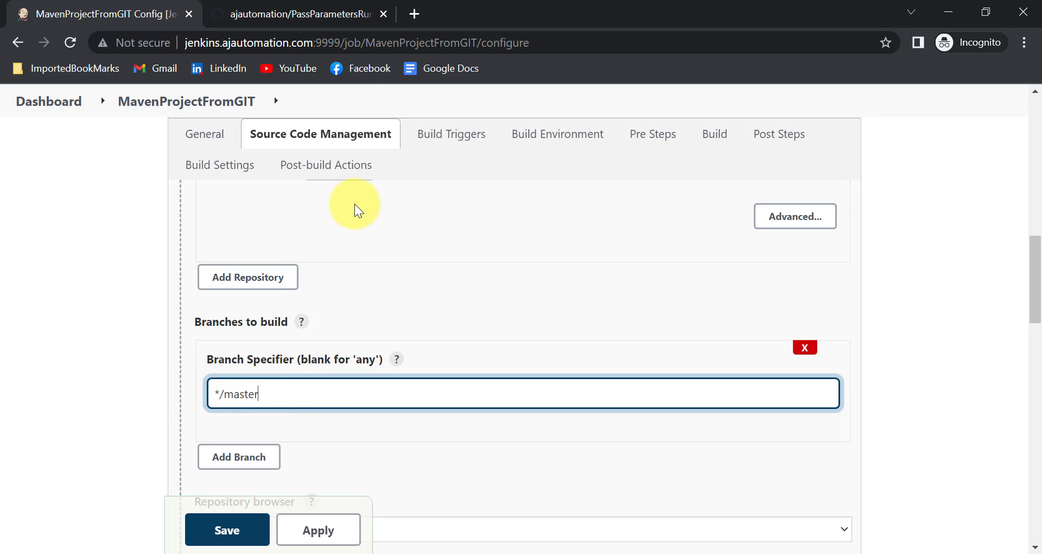
click(304, 12)
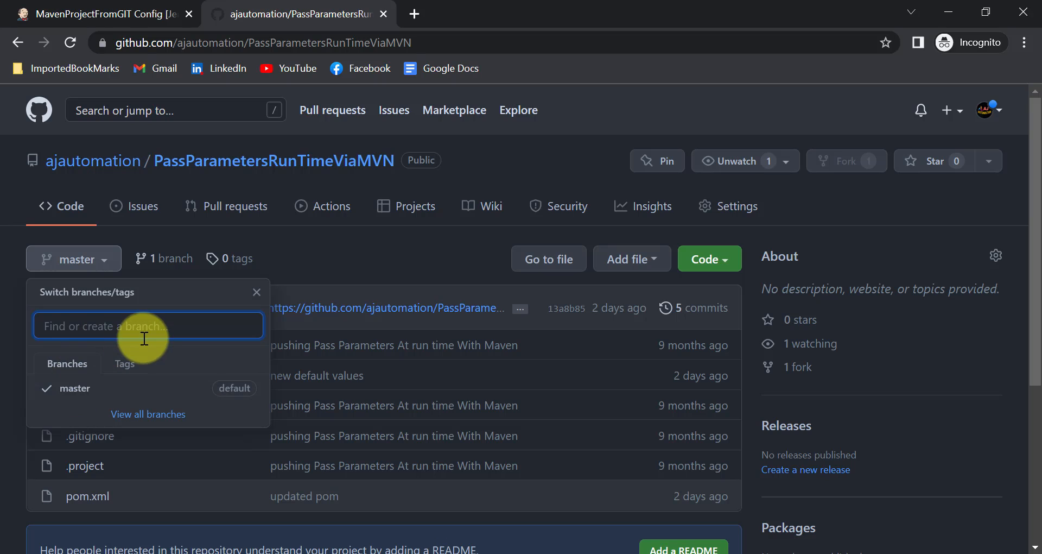
click(90, 17)
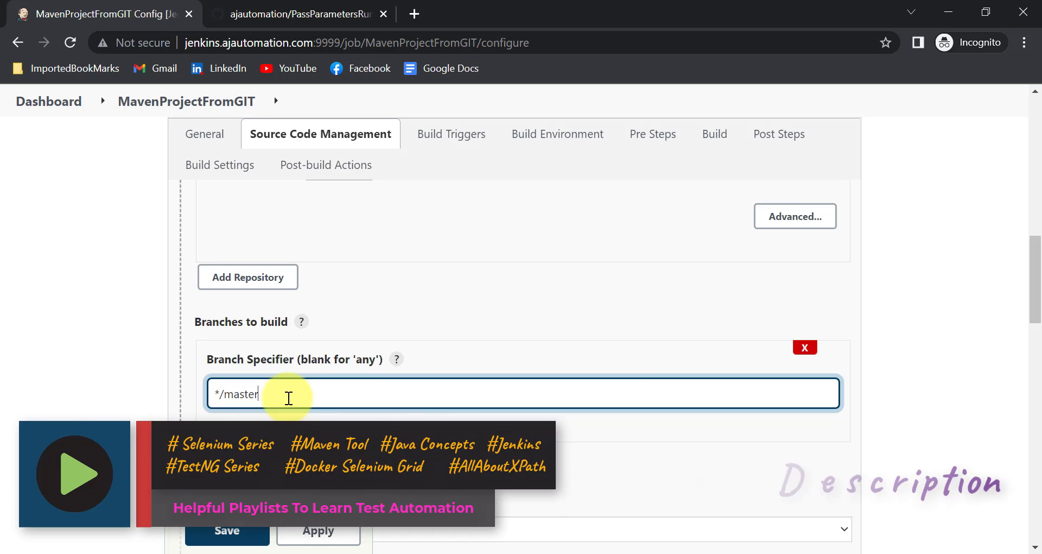
Switch to the Paint diagram and review the cloning of the remote Git repo into the job's workspace
click(662, 553)
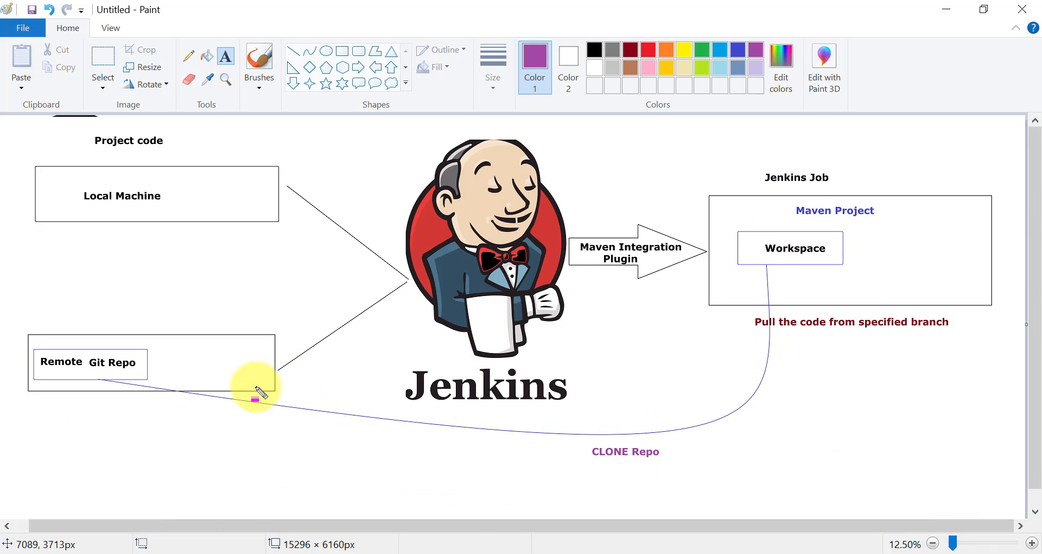
mouse_move(30, 351)
mouse_down()
mouse_move(77, 351)
mouse_move(157, 382)
mouse_up()
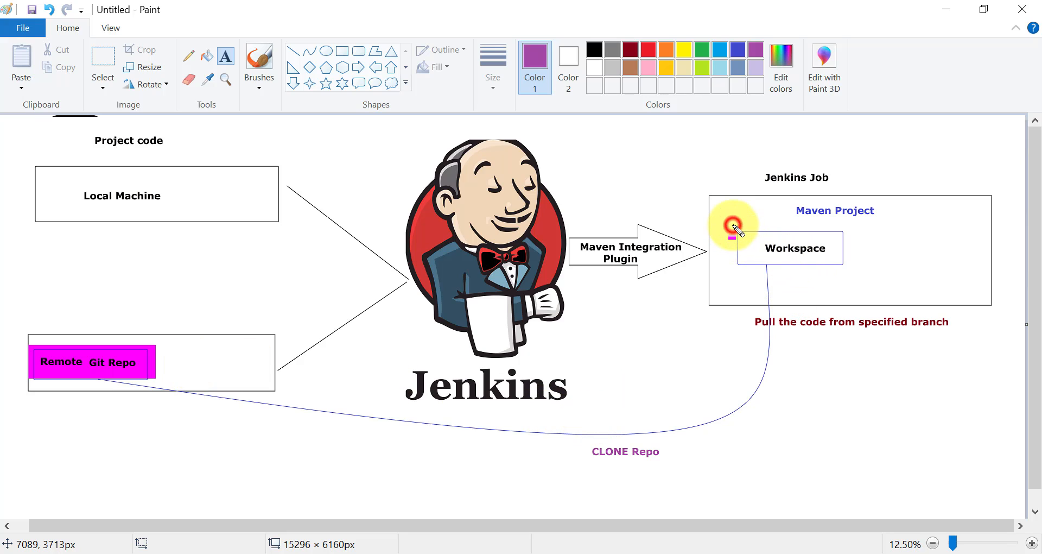
drag(740, 232, 852, 269)
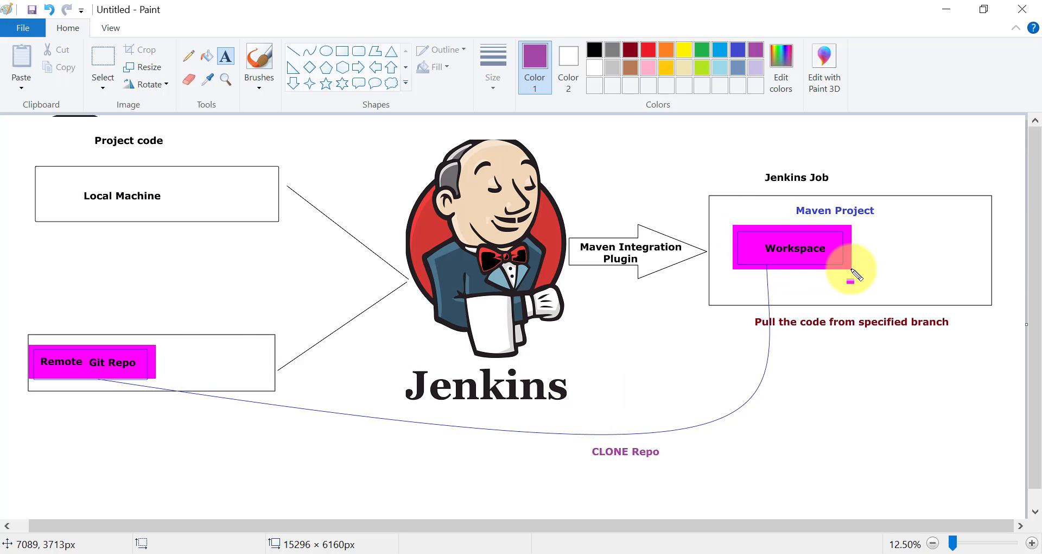
key(Escape)
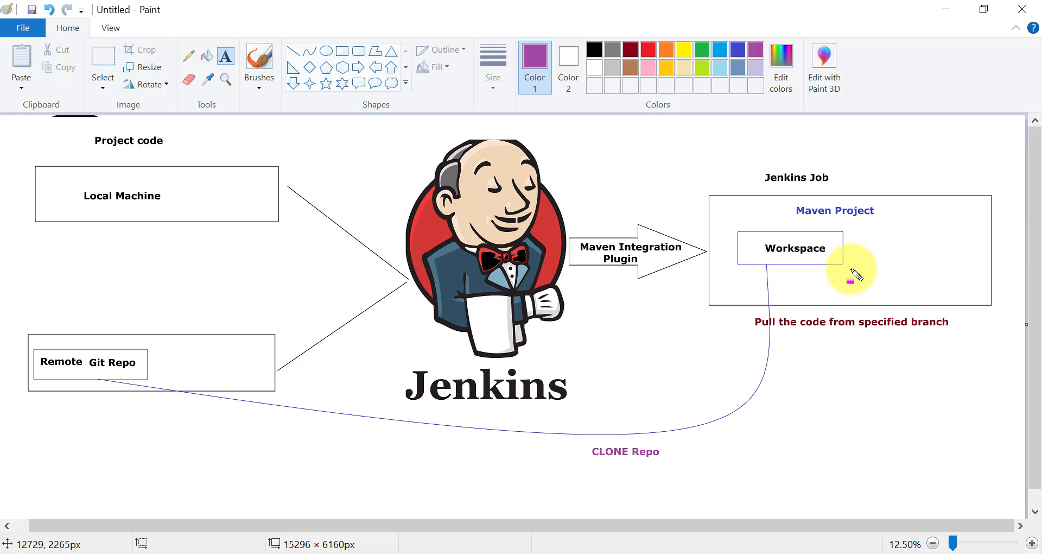
Switch back to the browser and check the GitHub repository's master branch against the Jenkins job's branch specifier
click(541, 553)
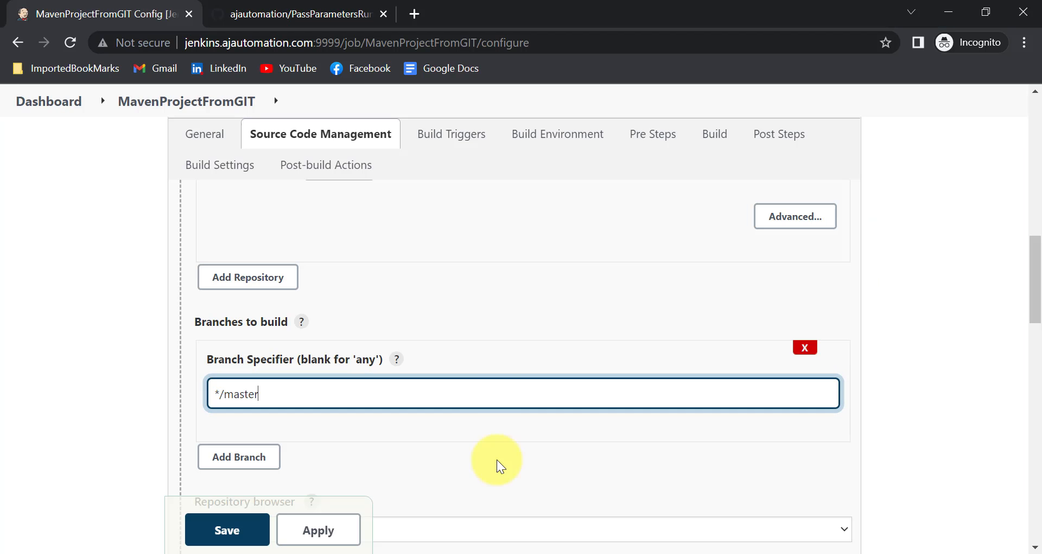
click(275, 6)
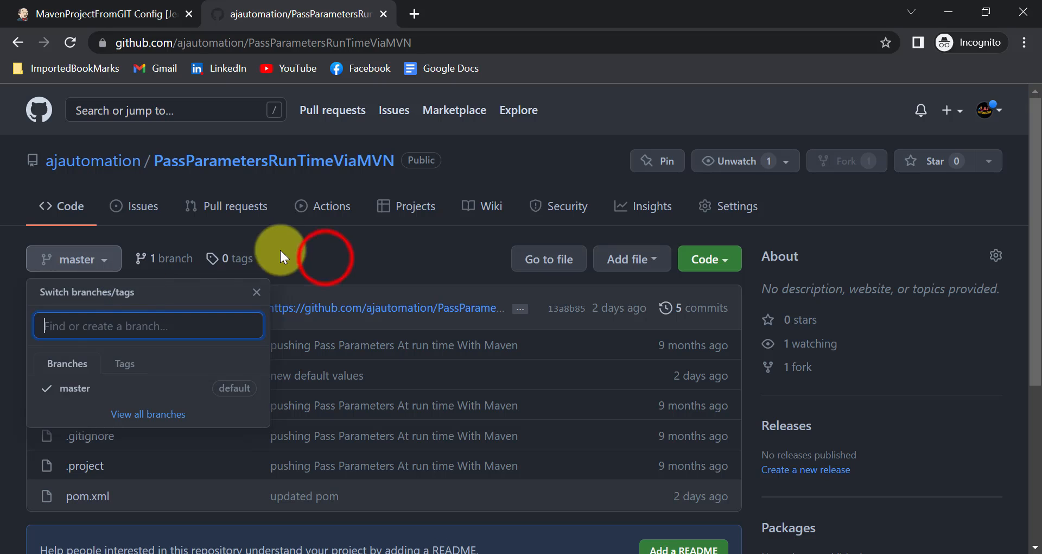
click(325, 256)
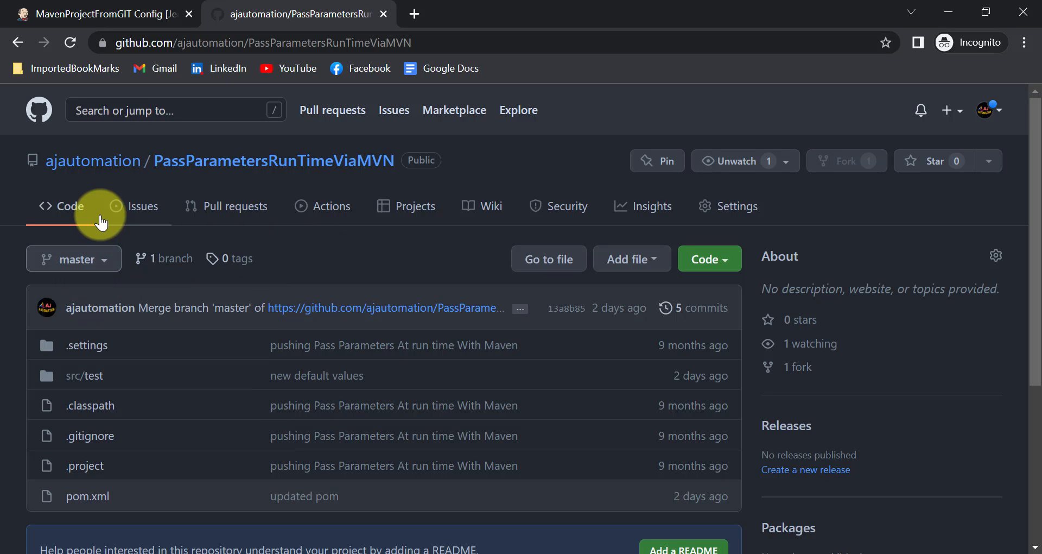
click(106, 11)
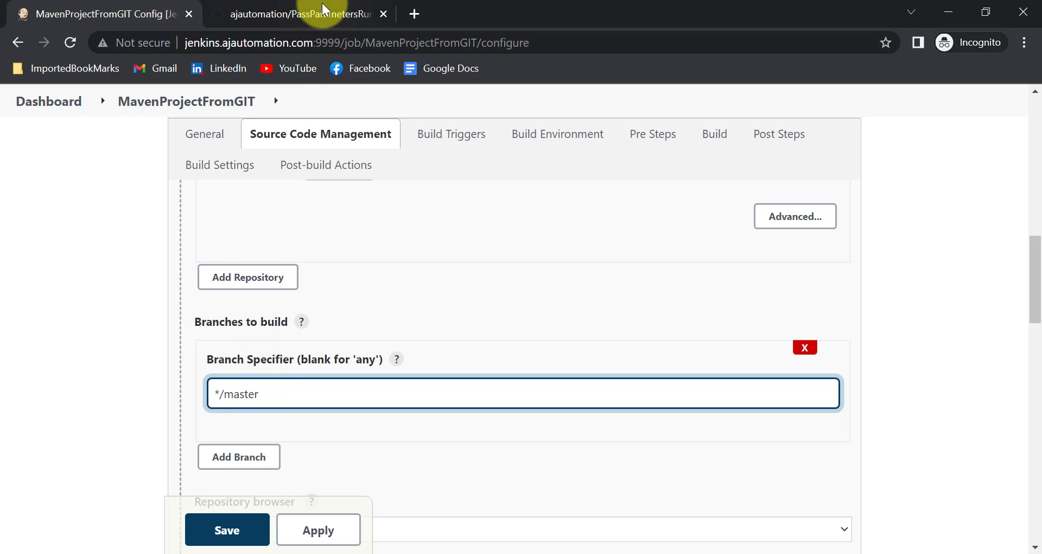
click(281, 12)
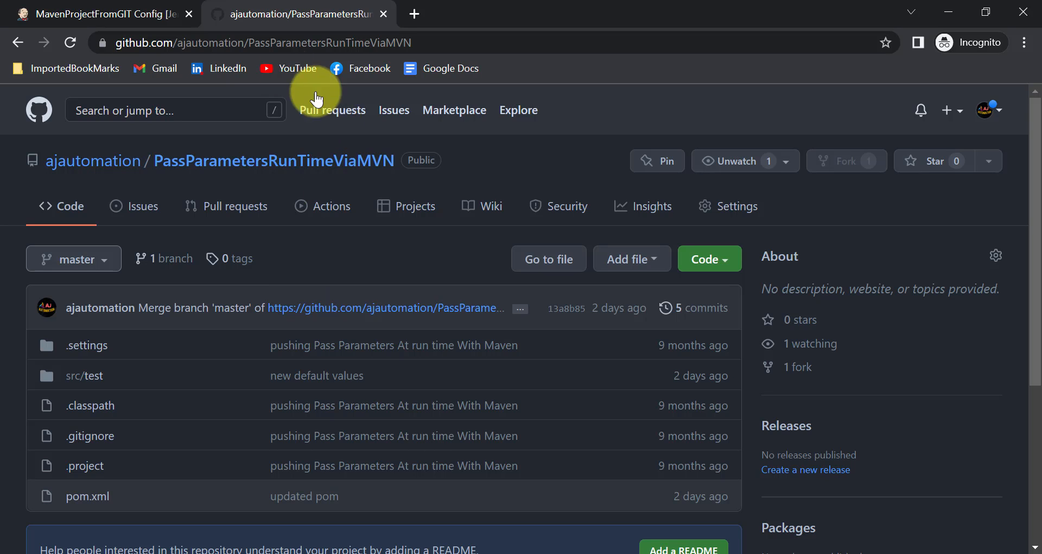
click(125, 14)
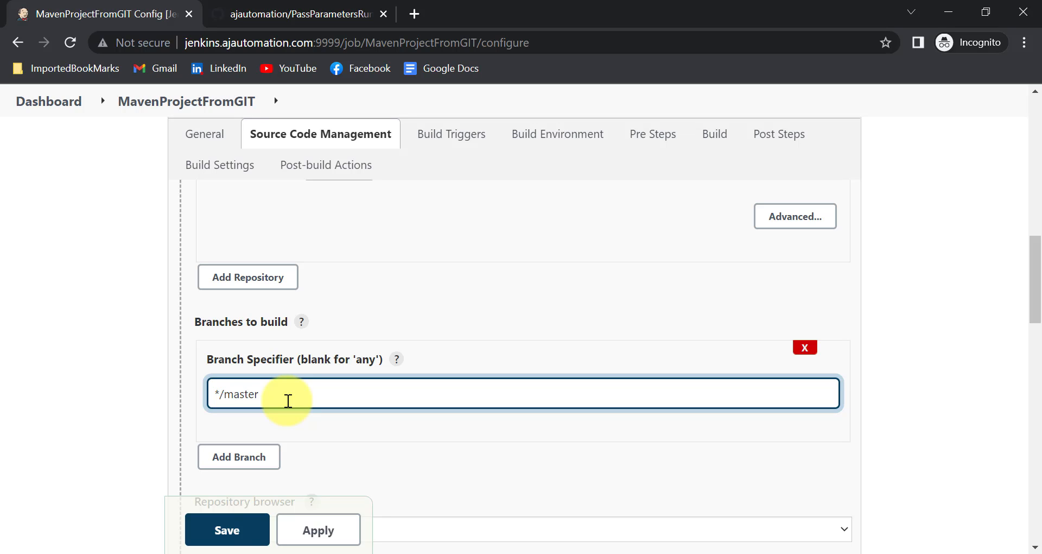
Review the job's Git repository URL, credentials and branch specifier in the source code settings
scroll(404, 290, up, 2)
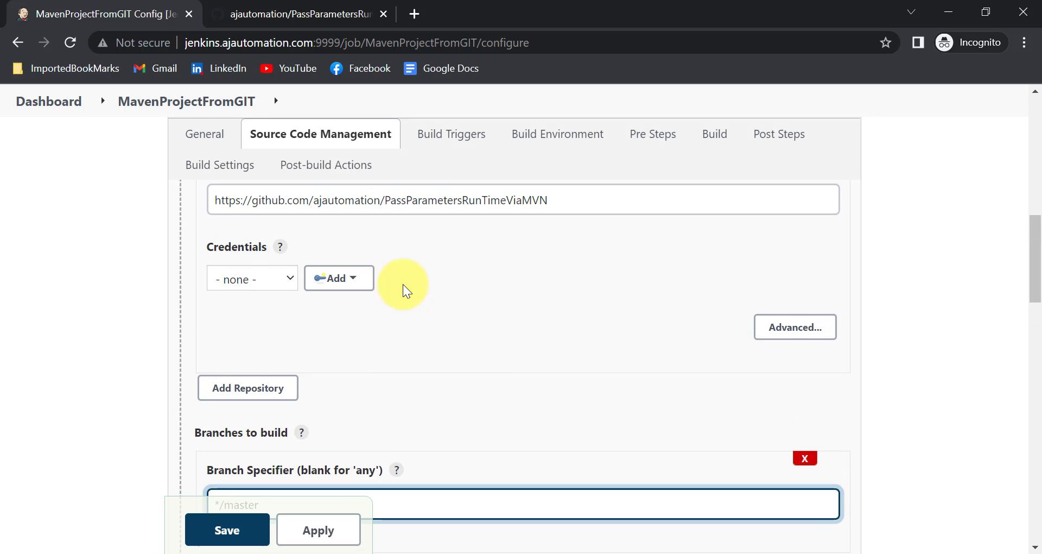
scroll(342, 260, up, 1)
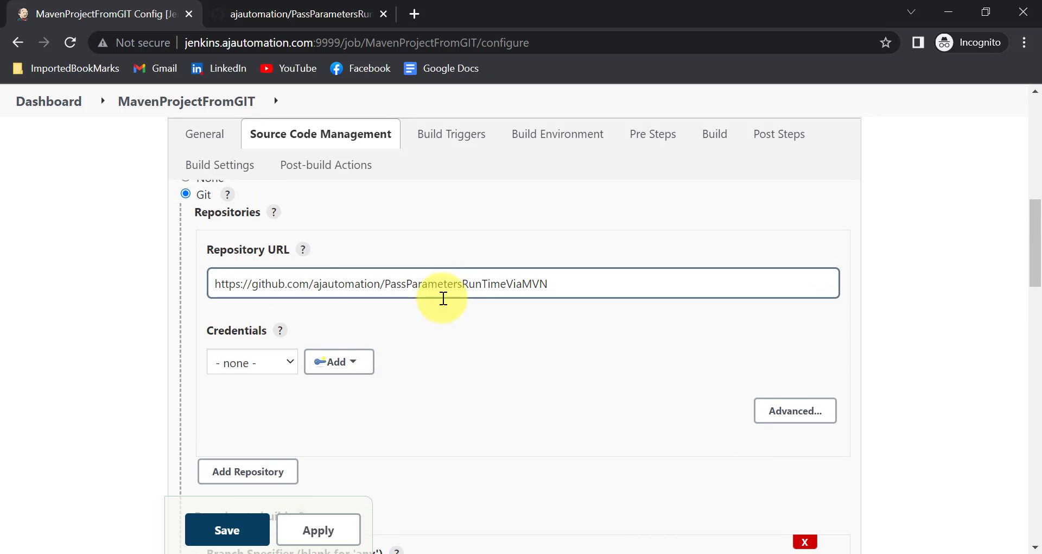
scroll(444, 298, down, 3)
click(284, 424)
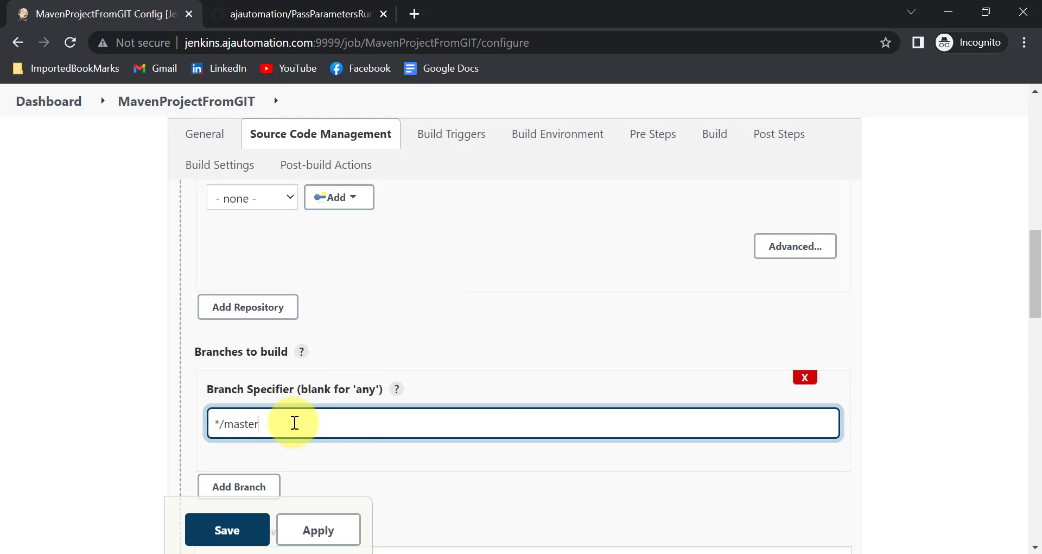
scroll(400, 409, up, 1)
Set the Maven build's goals and options to clean install, keeping pom.xml as the root POM
scroll(401, 412, down, 5)
scroll(402, 406, down, 11)
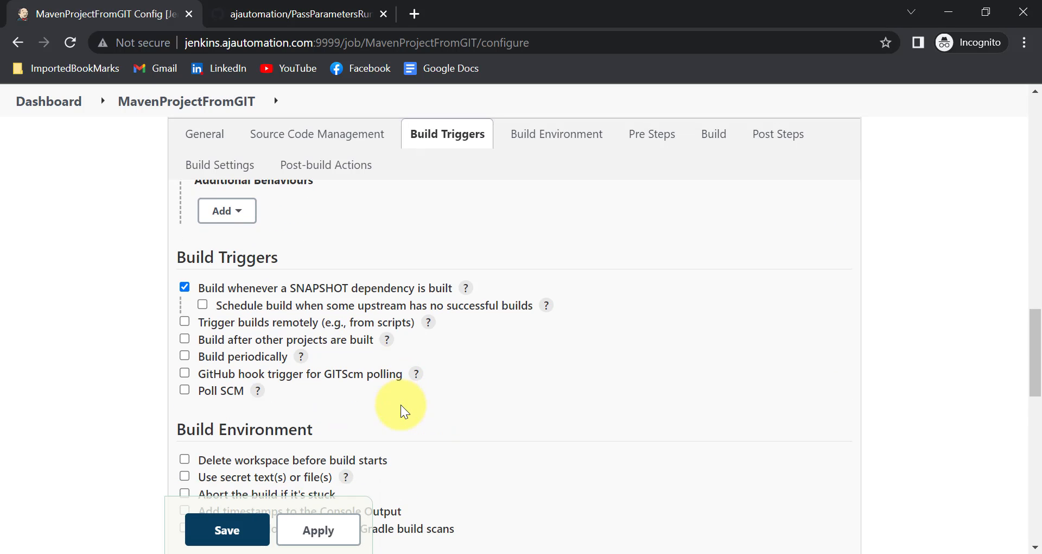
scroll(401, 411, down, 1)
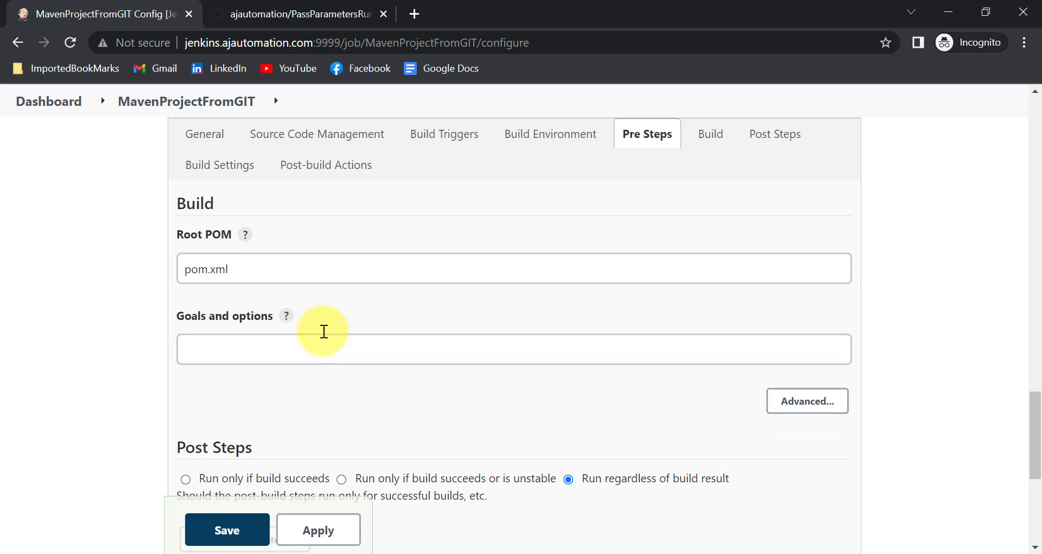
click(235, 269)
click(242, 270)
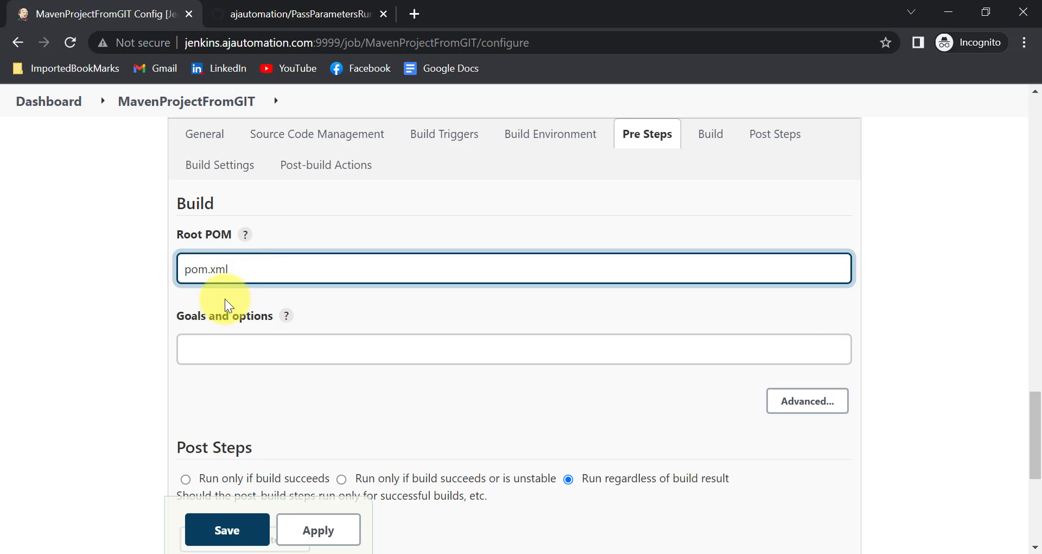
click(216, 348)
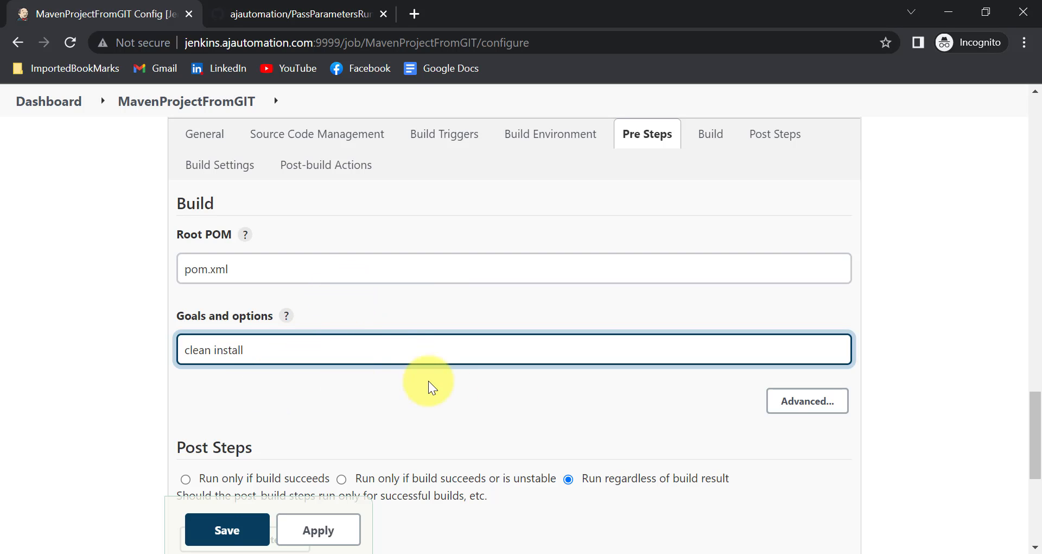
Switch to Eclipse to review the username and password properties in MyTestProject's pom.xml, and return to the Jenkins job configuration
key(alt+Tab)
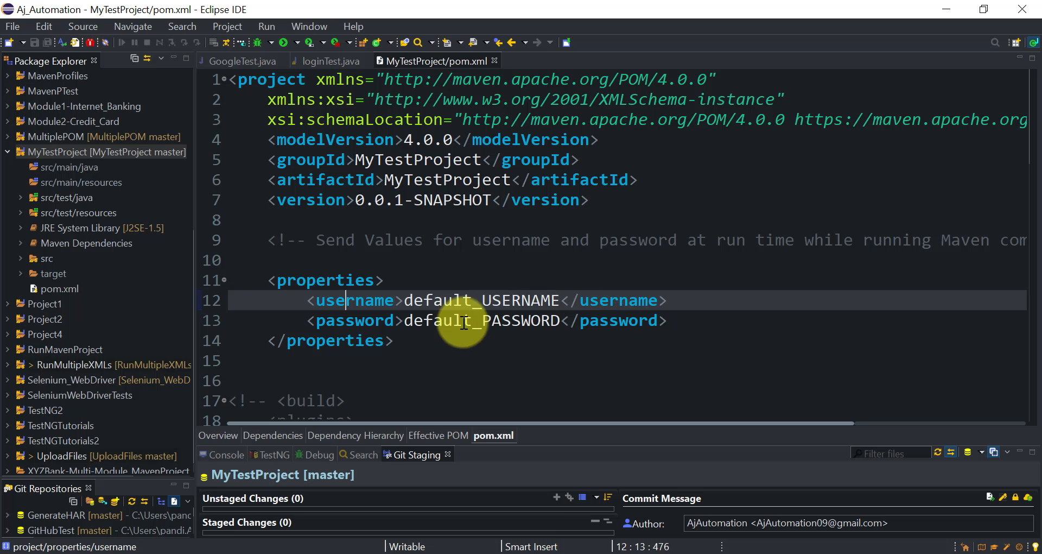
key(alt+2)
mouse_move(258, 266)
mouse_down()
mouse_move(600, 352)
mouse_move(750, 351)
mouse_up()
key(Escape)
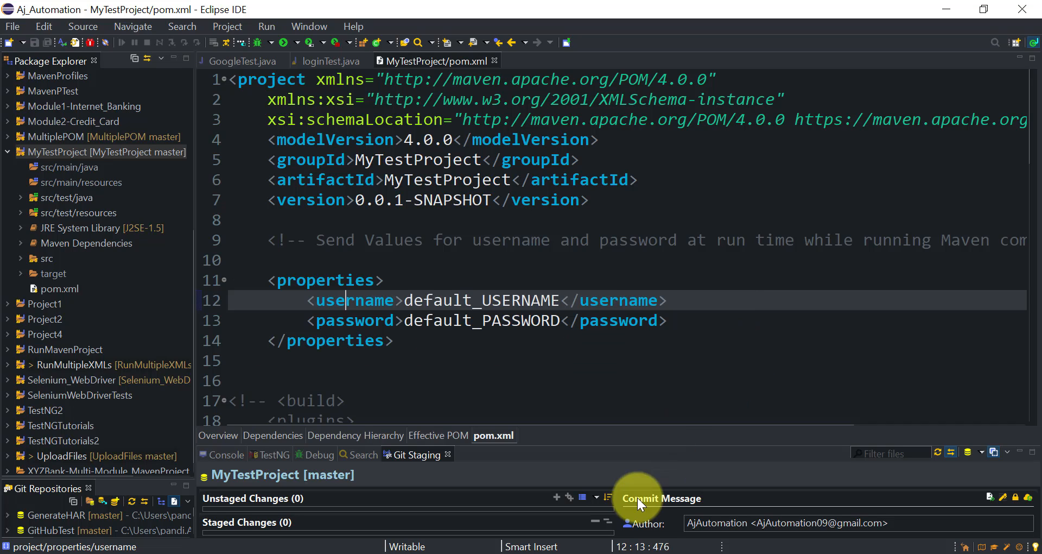
click(536, 553)
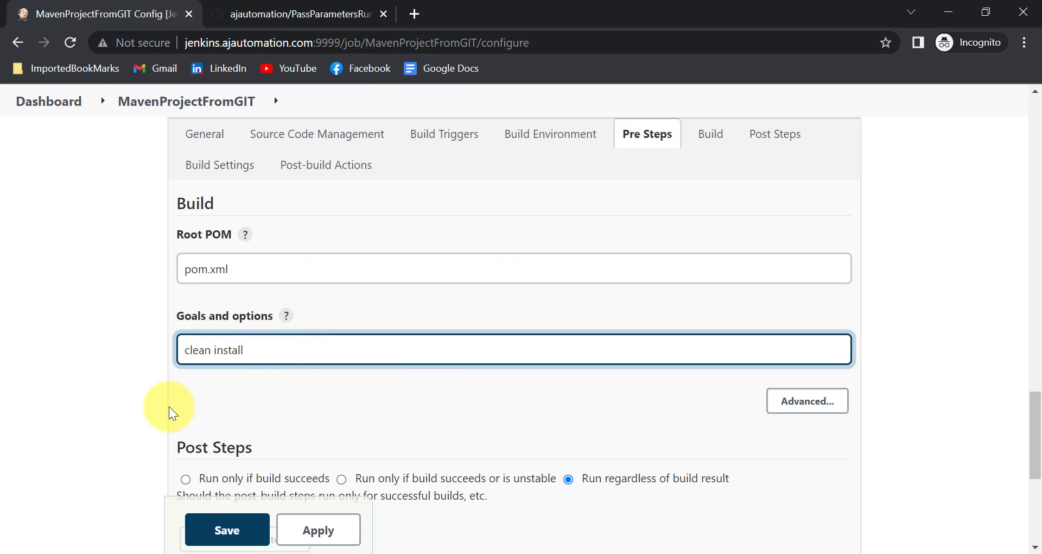
Apply and save the MavenProjectFromGIT configuration, and open the job's workspace page
click(303, 519)
click(212, 529)
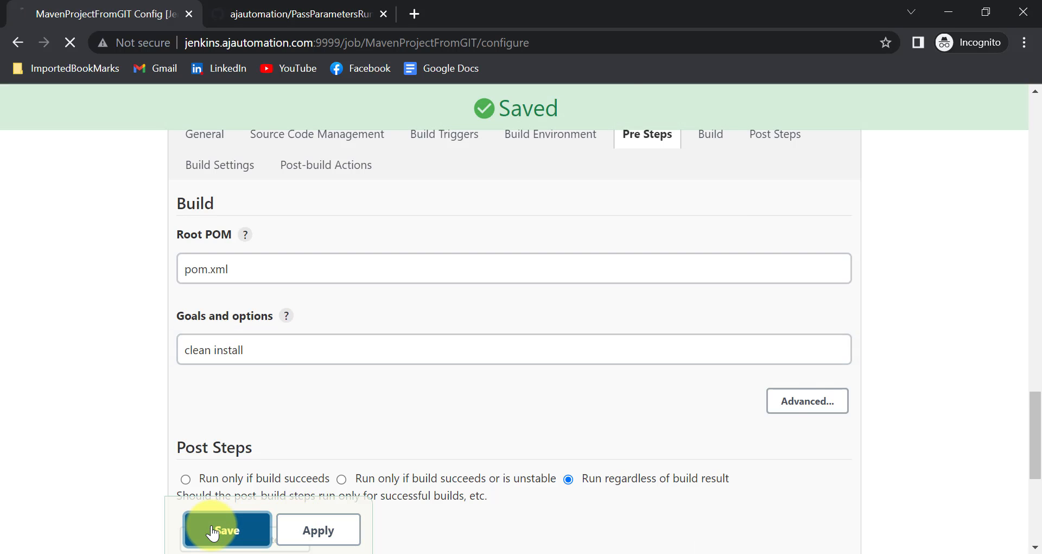
scroll(158, 355, down, 4)
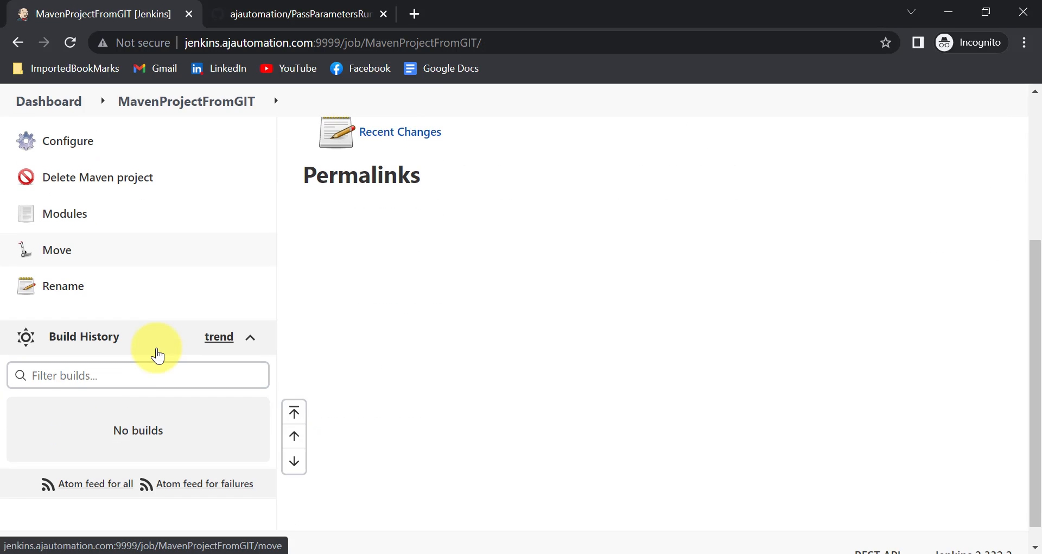
scroll(185, 414, up, 3)
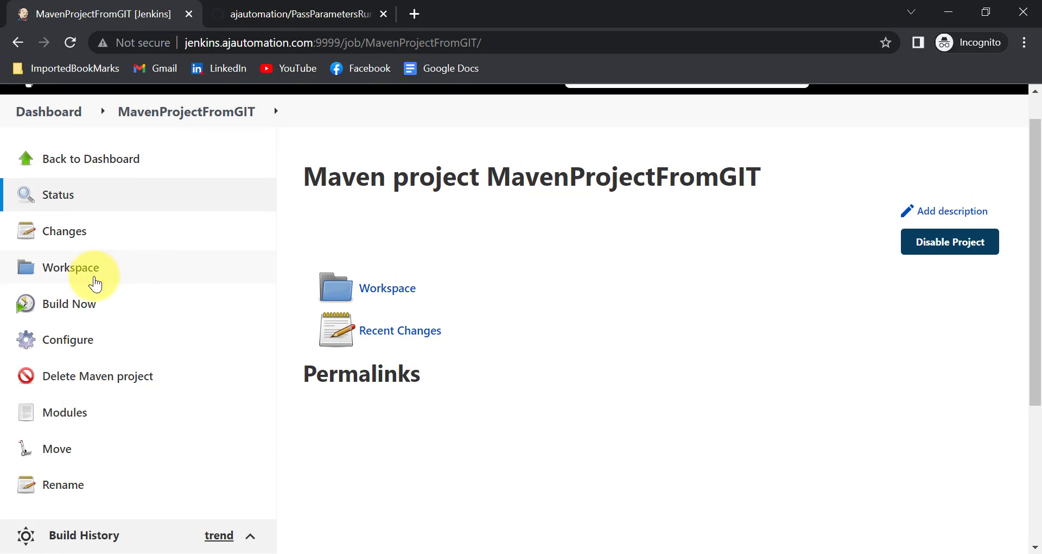
click(84, 269)
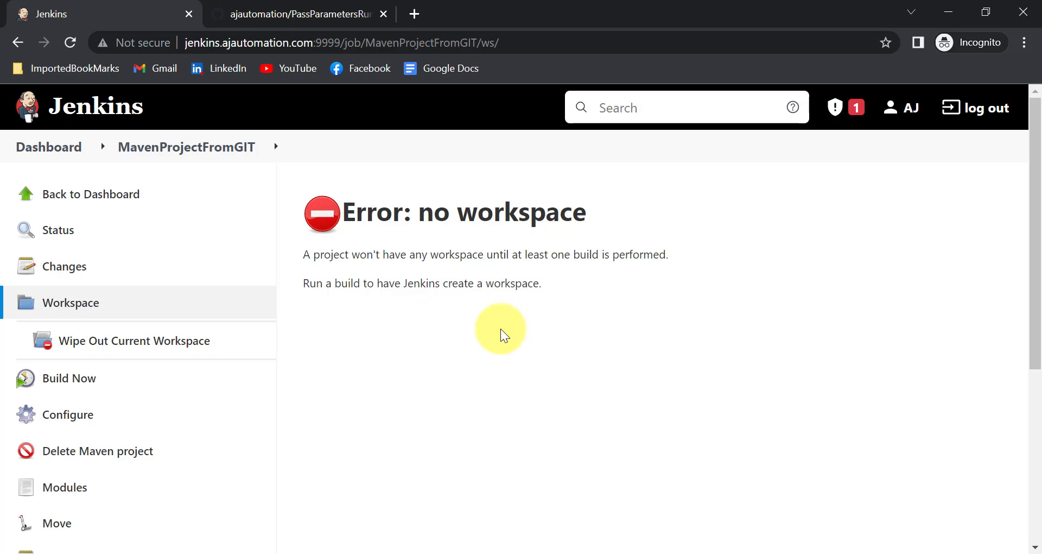
Start a build of MavenProjectFromGIT and open the console output of build #1
click(95, 377)
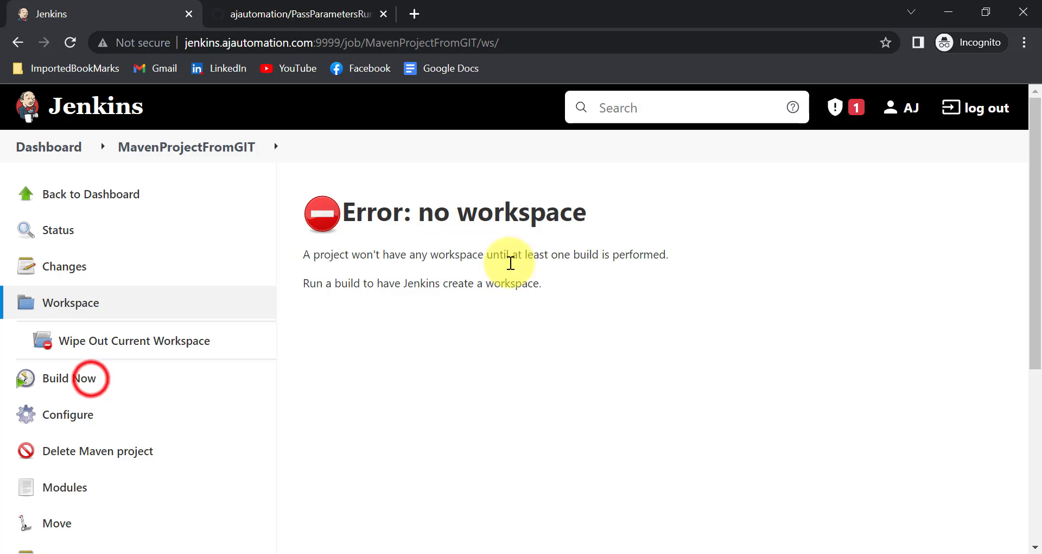
scroll(103, 400, down, 3)
scroll(82, 422, down, 3)
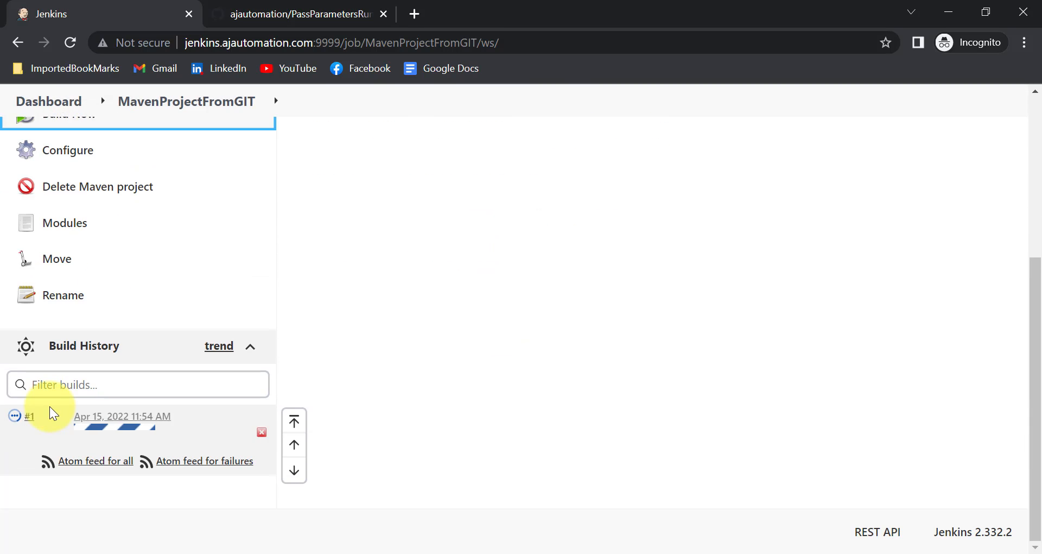
click(13, 418)
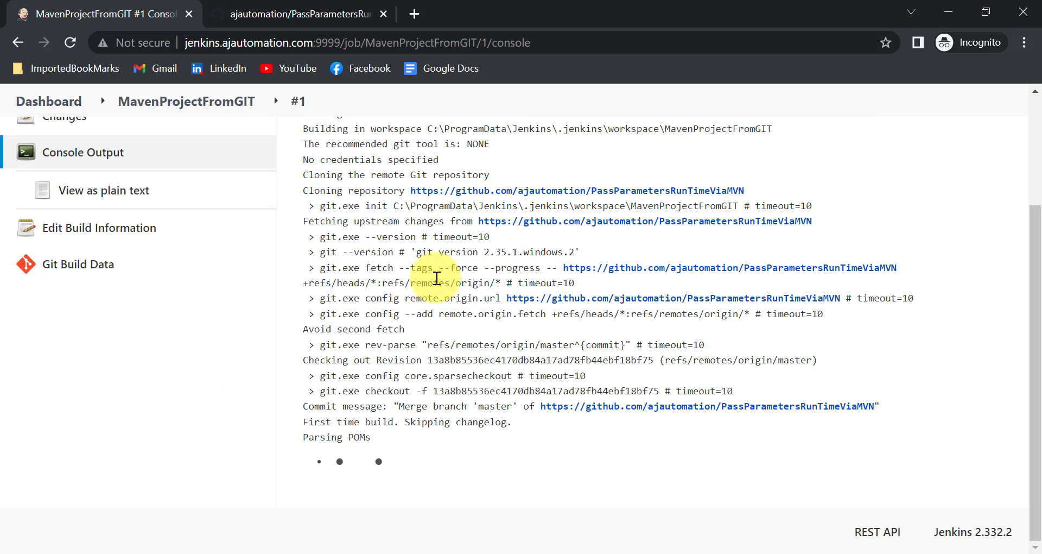
Examine the console output lines about cloning the remote Git repository
scroll(437, 277, up, 2)
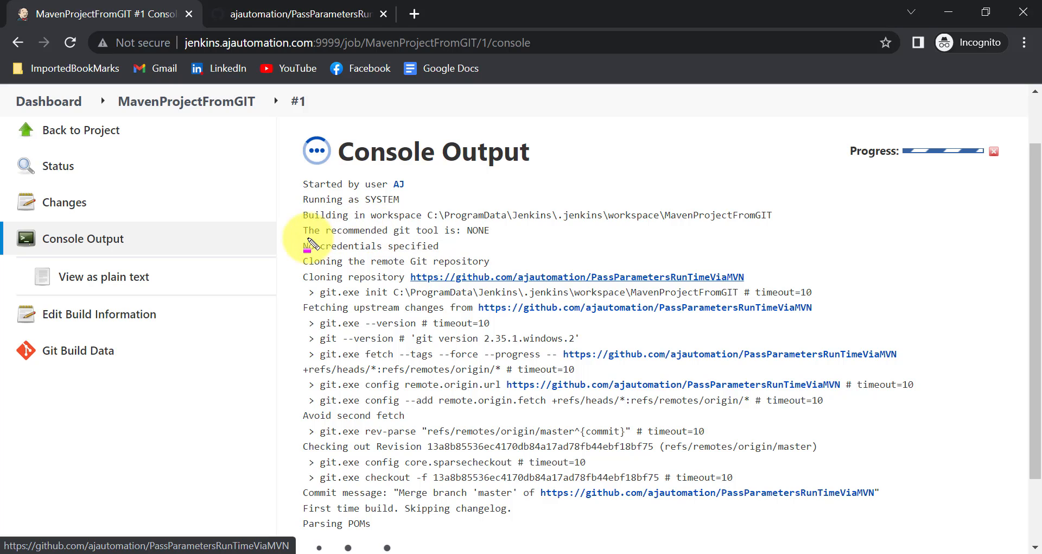
drag(299, 249, 524, 278)
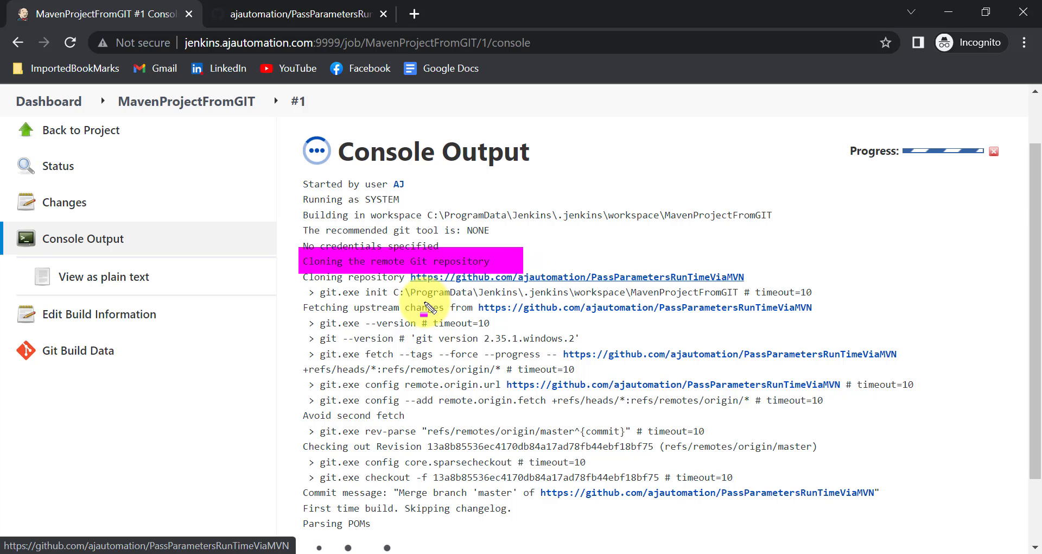
click(341, 300)
mouse_move(296, 270)
mouse_down()
mouse_move(504, 283)
mouse_move(696, 273)
mouse_move(770, 293)
mouse_up()
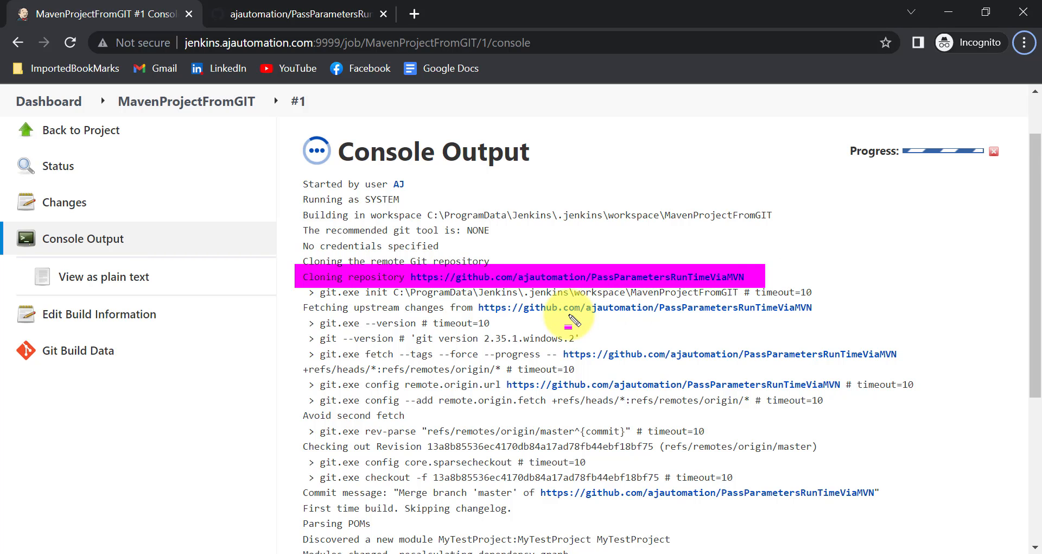
click(450, 334)
Examine the console output lines about the master branch checkout and its commit message
scroll(451, 335, down, 2)
scroll(451, 335, up, 1)
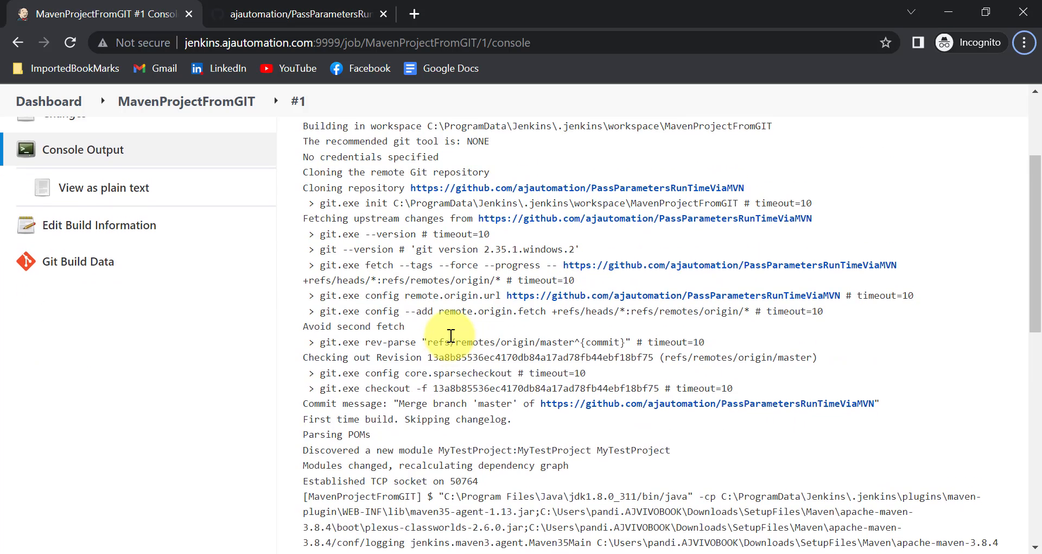
scroll(467, 358, down, 2)
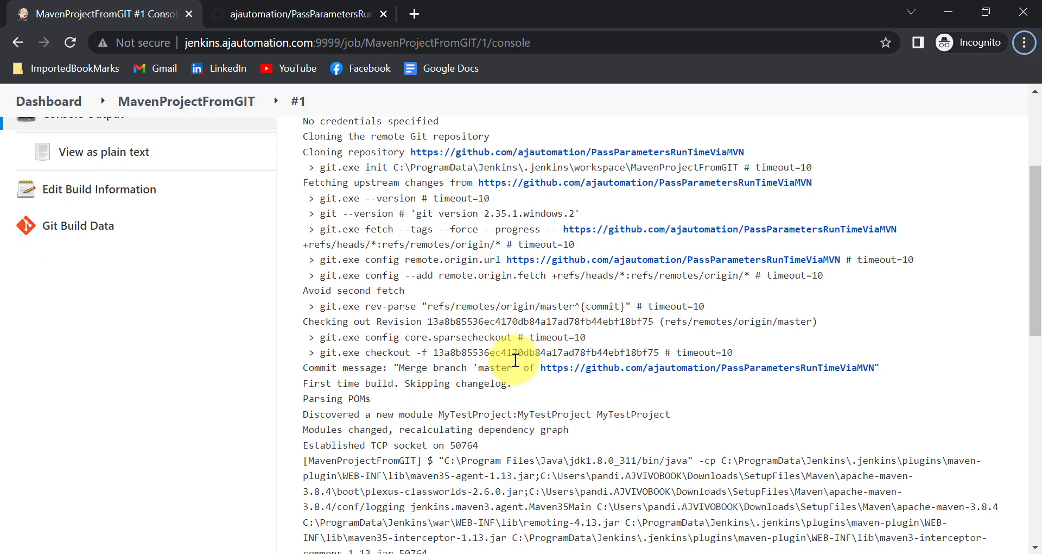
click(540, 304)
drag(540, 300, 701, 314)
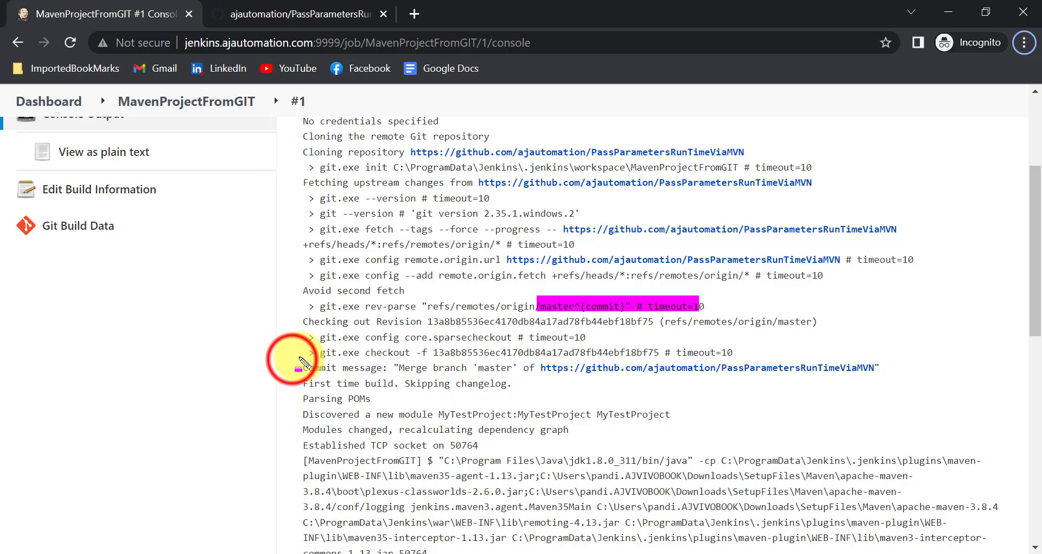
mouse_move(292, 361)
mouse_down()
mouse_move(842, 366)
mouse_move(895, 375)
mouse_up()
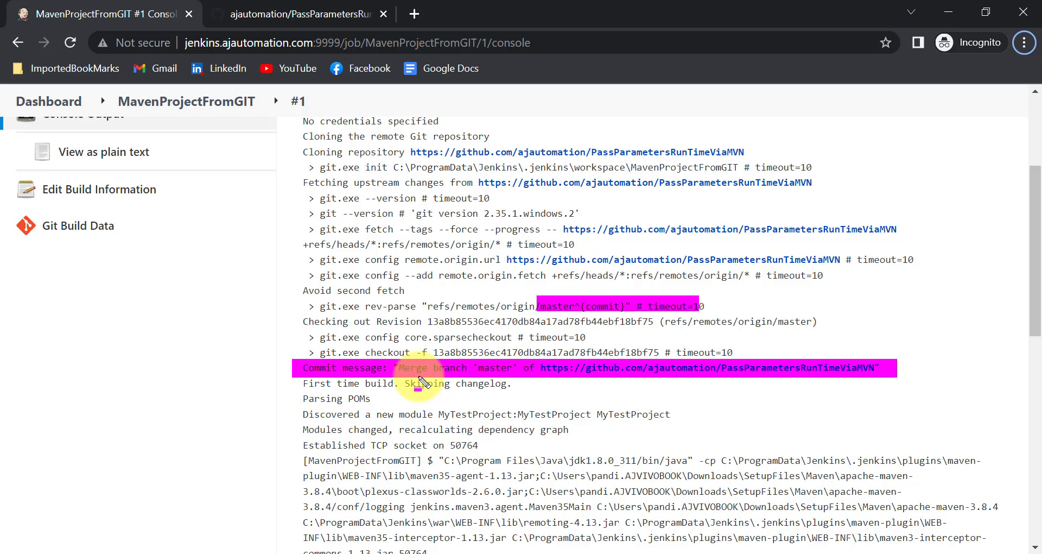
key(Escape)
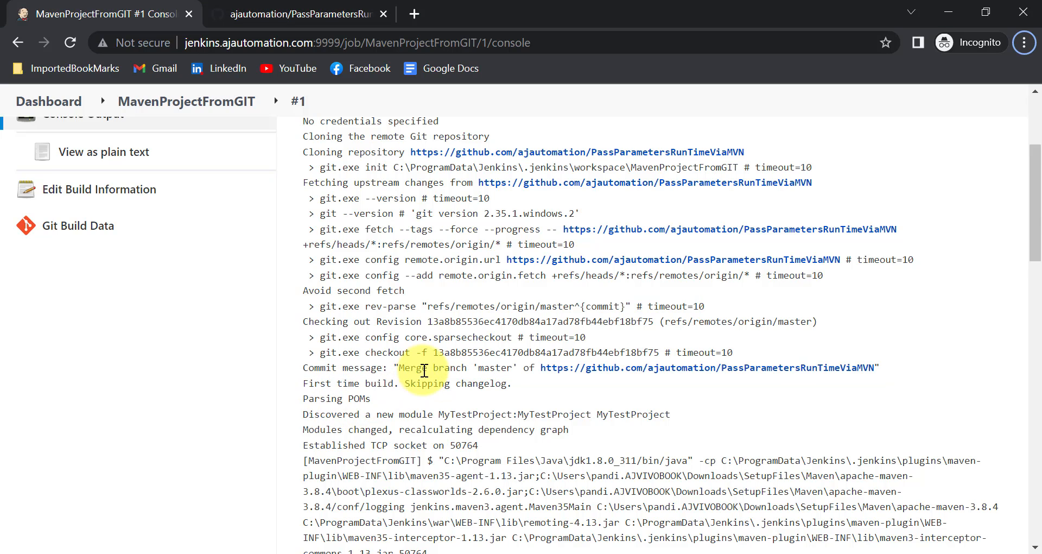
Examine the rest of build #1's console output, covering the Maven phases and the test run's username and password lines
scroll(415, 369, down, 1)
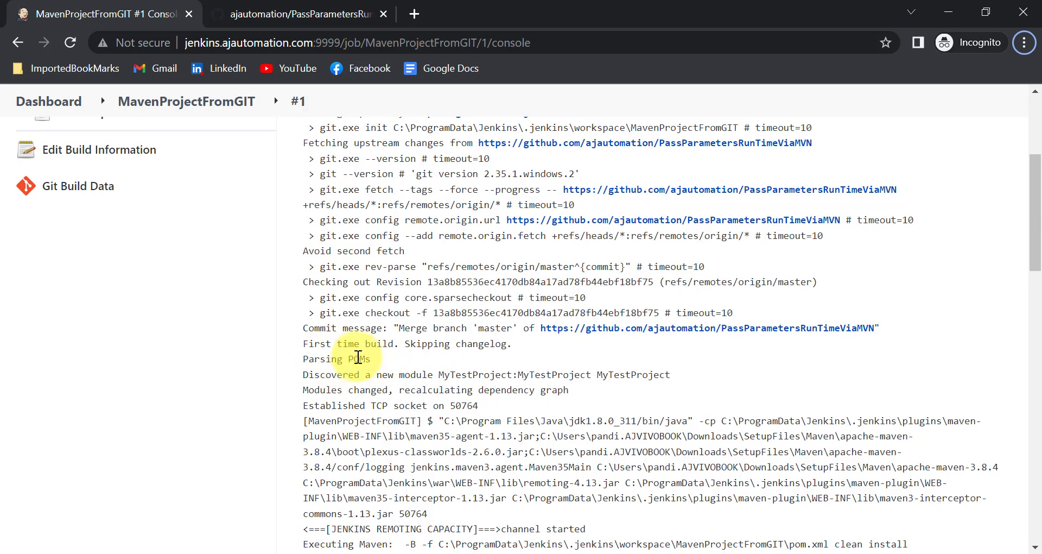
scroll(384, 353, down, 4)
scroll(385, 353, down, 6)
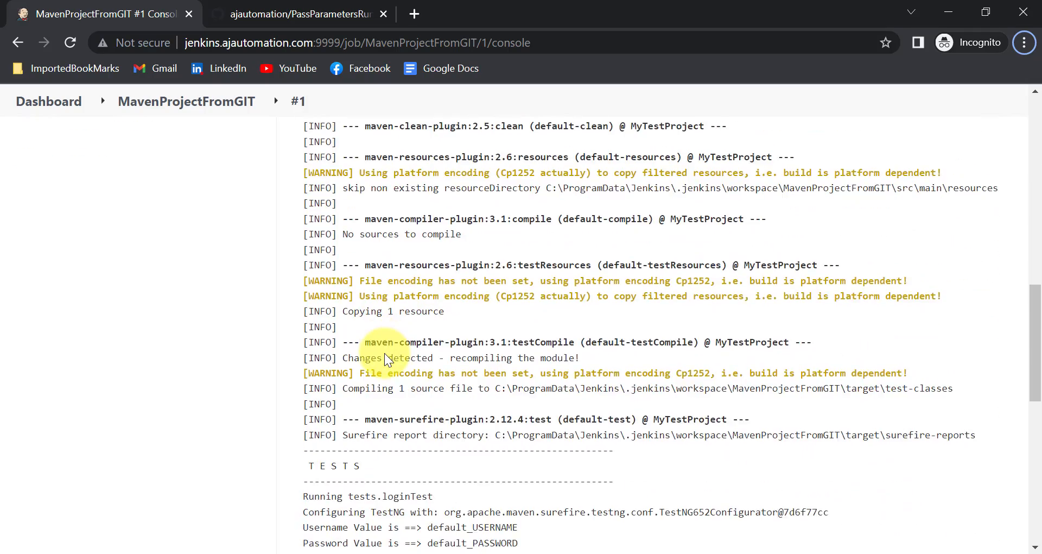
scroll(384, 353, up, 3)
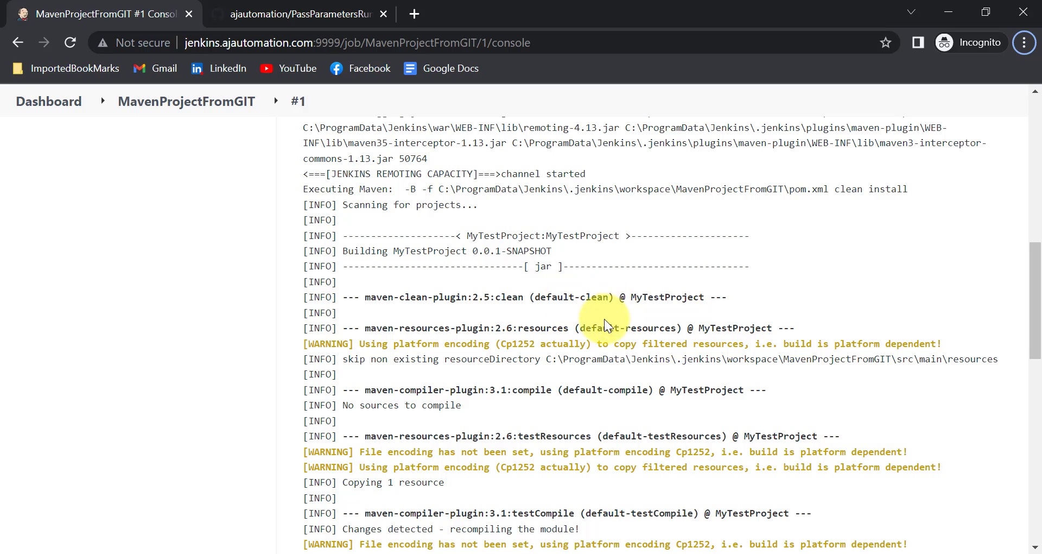
scroll(505, 331, down, 3)
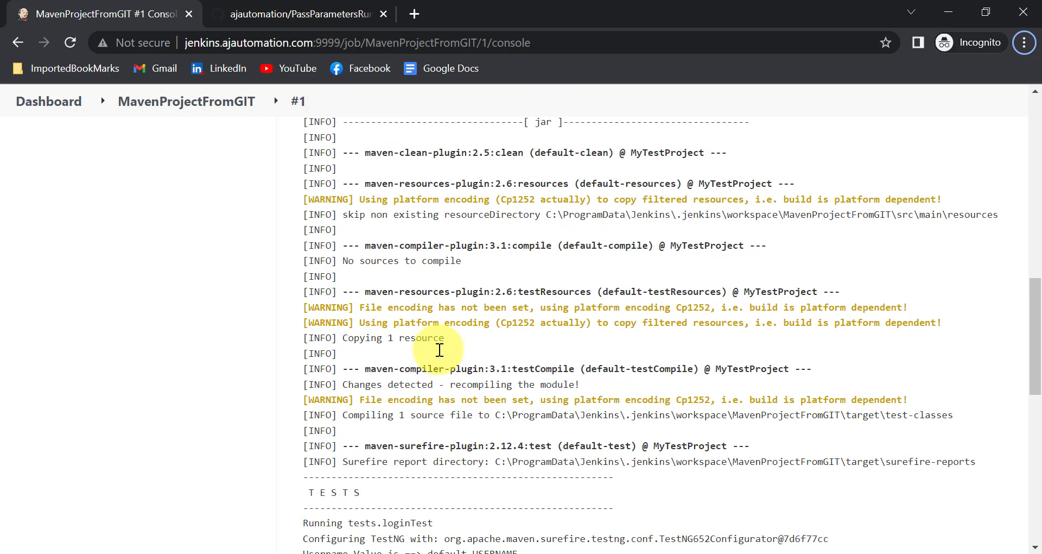
scroll(476, 369, down, 4)
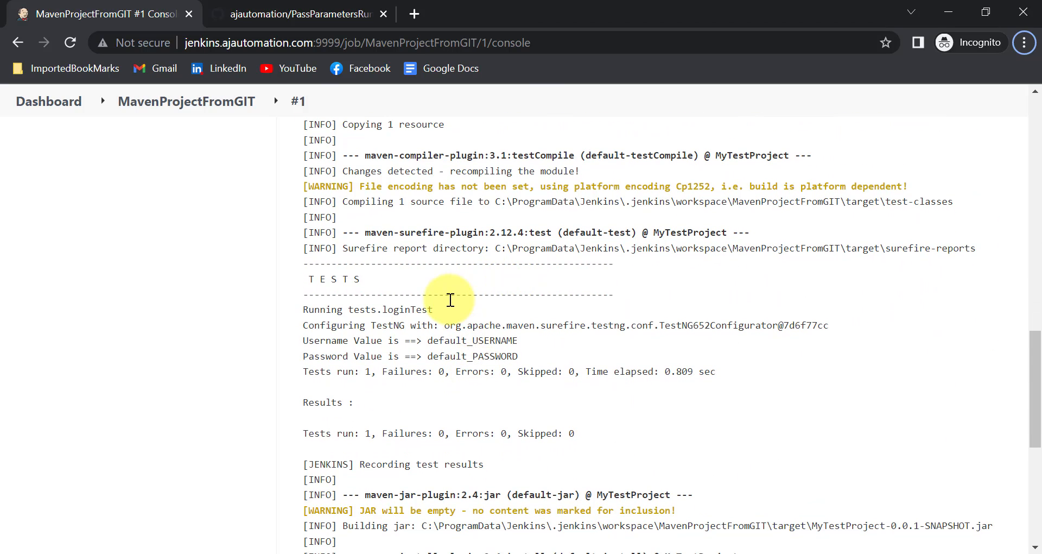
scroll(450, 300, down, 2)
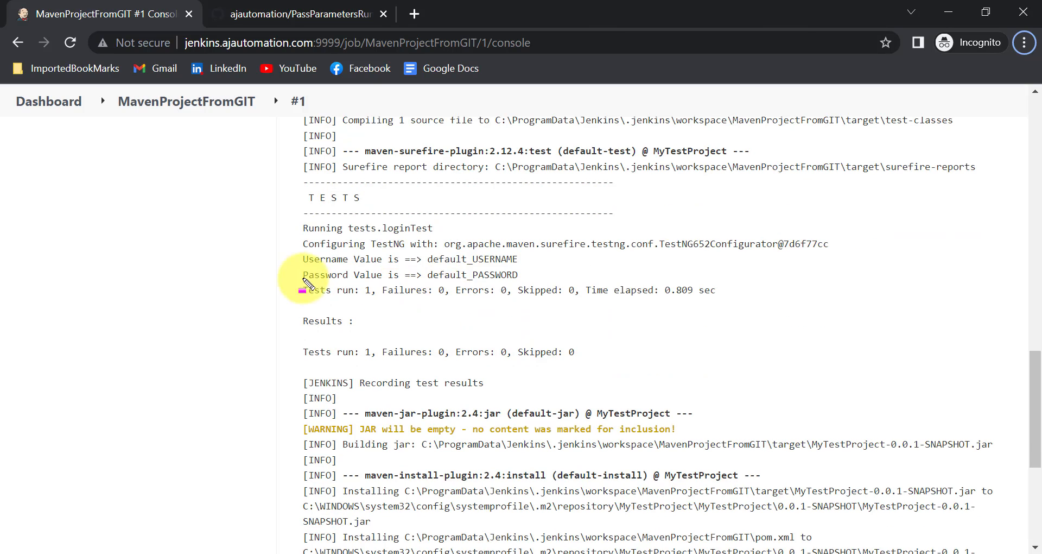
drag(288, 255, 597, 288)
scroll(340, 333, down, 3)
Open the MavenProjectFromGIT workspace and compare its files with those in the PassParametersRunTimeViaMVN repository on GitHub
scroll(340, 333, up, 20)
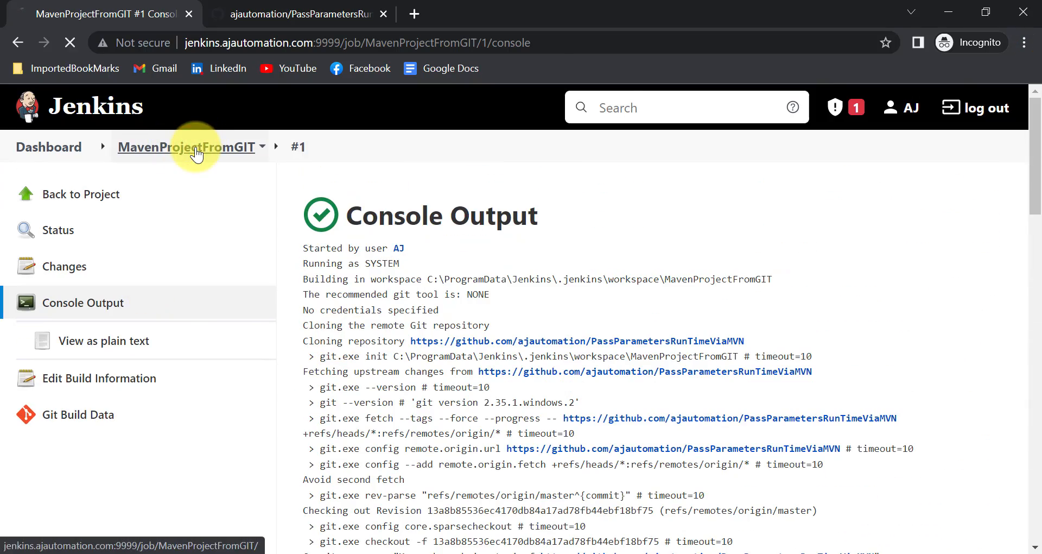
click(193, 148)
click(86, 301)
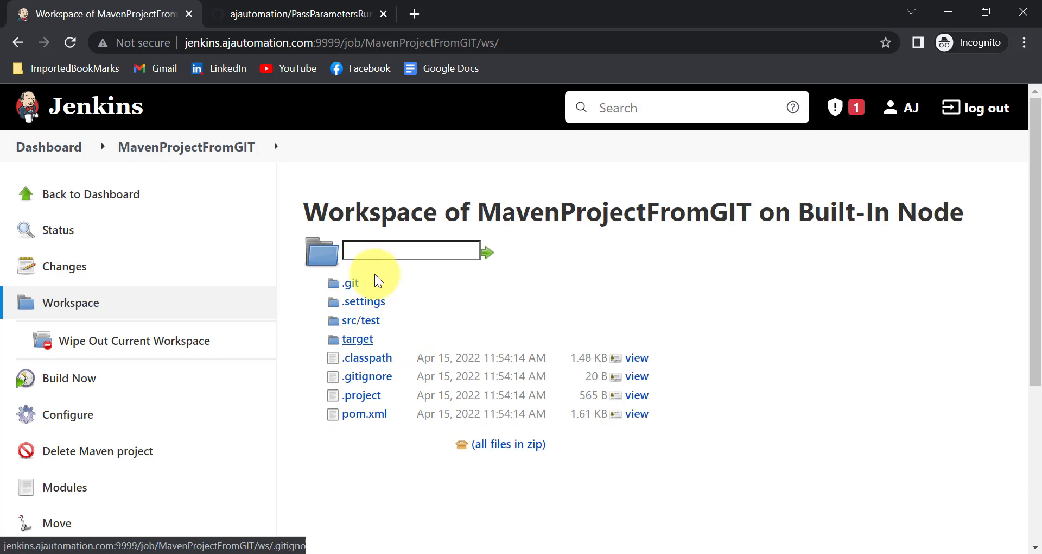
click(288, 12)
scroll(118, 353, down, 2)
scroll(120, 275, up, 1)
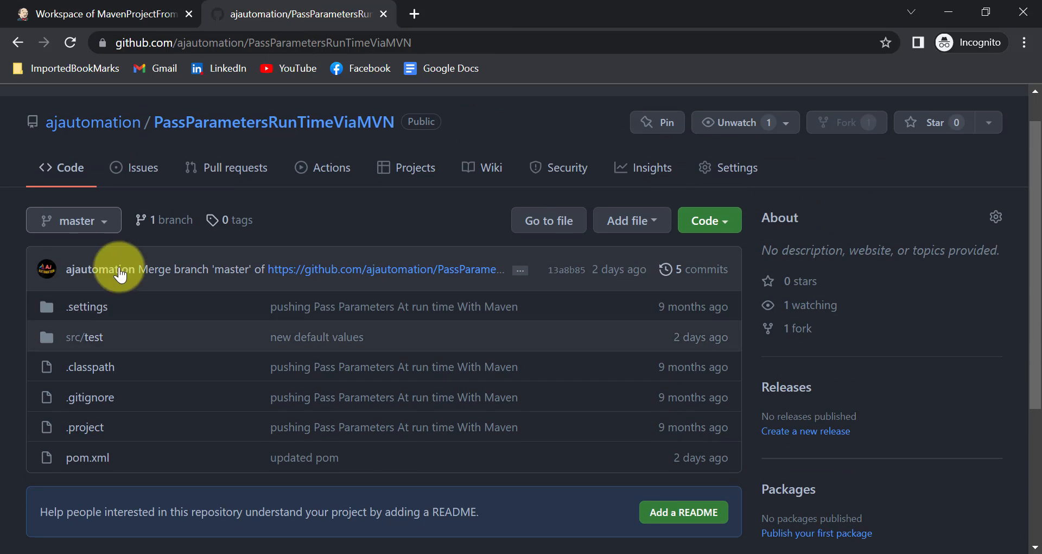
click(122, 18)
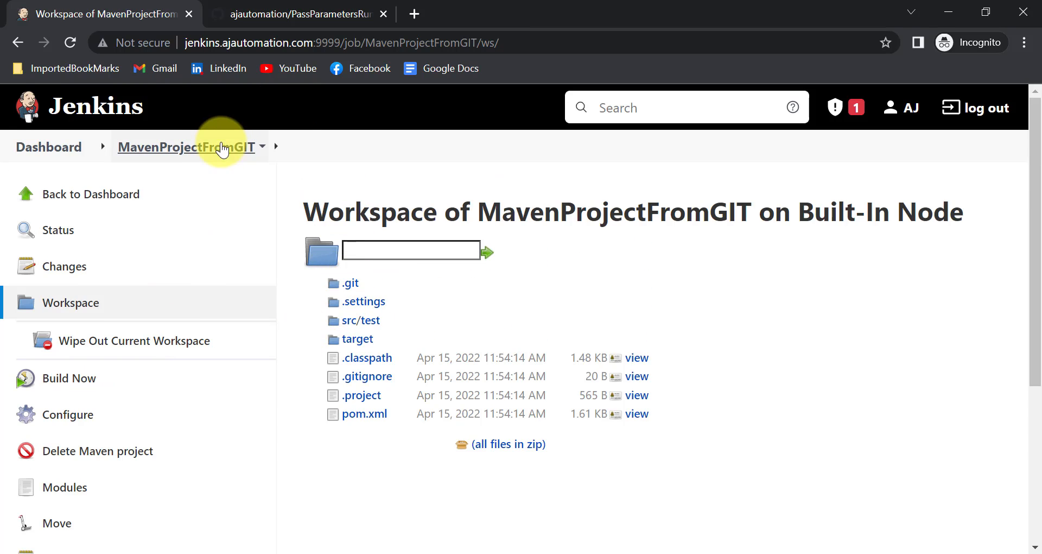
Create a branch named Feature1 from master in the PassParametersRunTimeViaMVN repository on GitHub
click(194, 155)
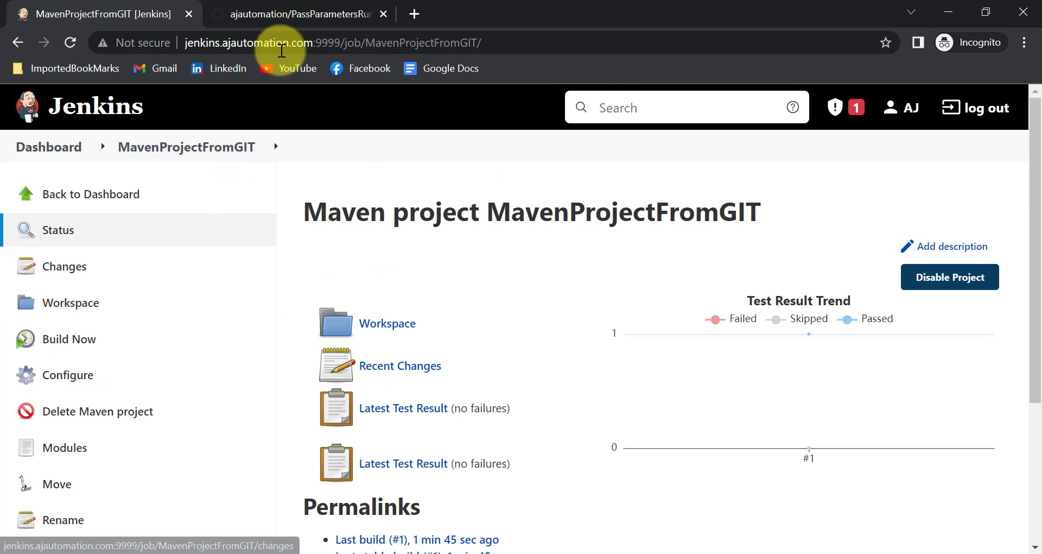
click(261, 7)
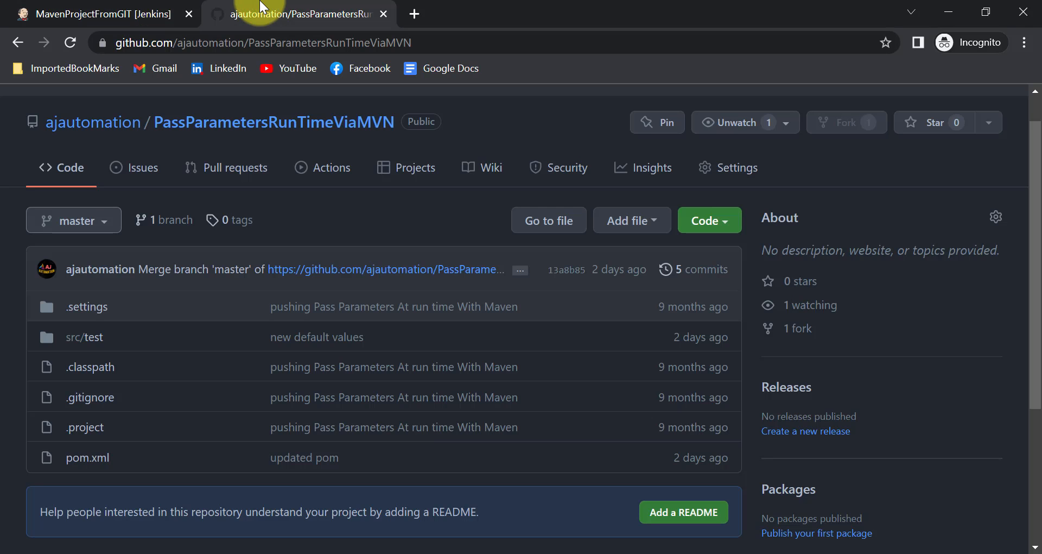
click(102, 233)
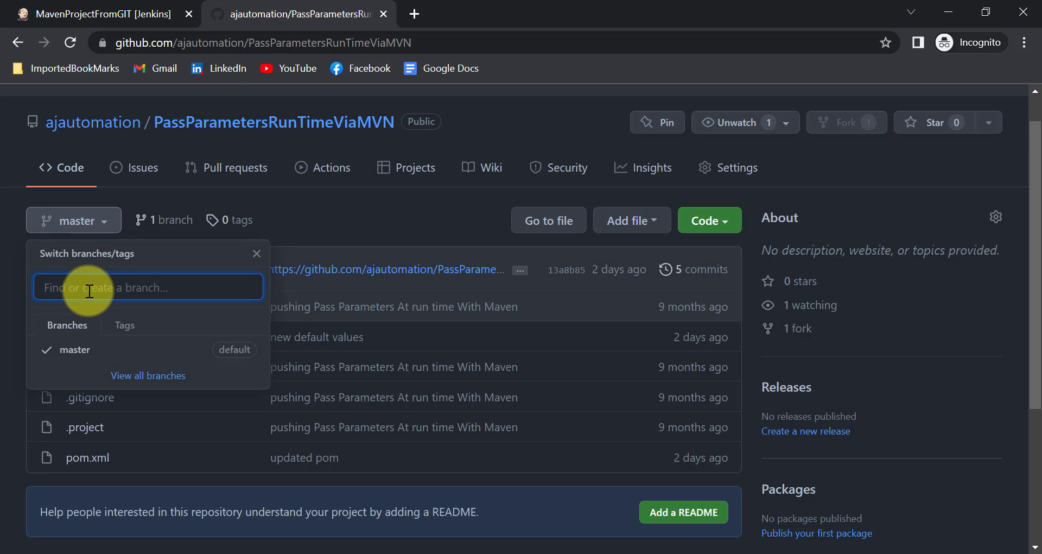
text(Feature1)
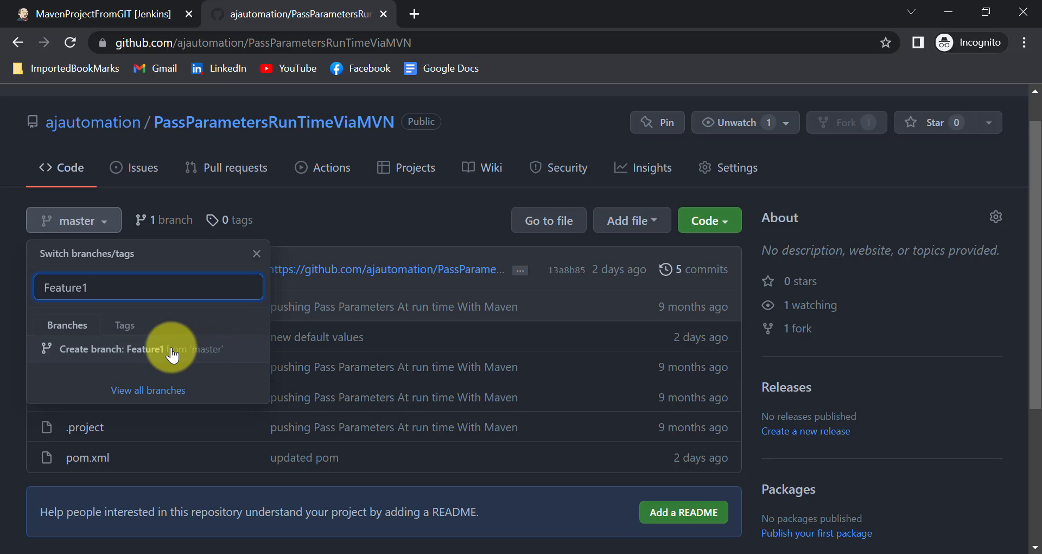
click(146, 351)
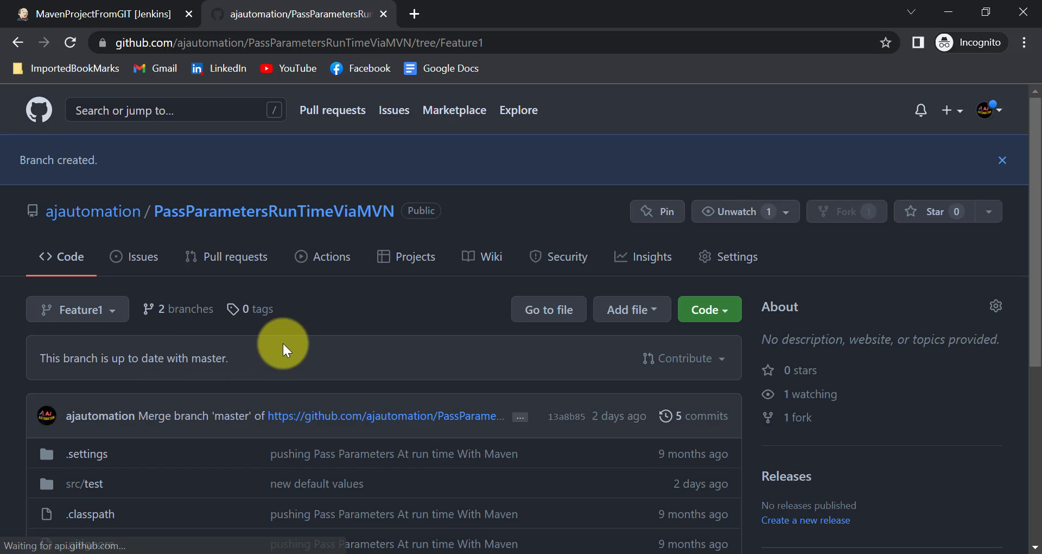
scroll(203, 346, down, 3)
scroll(203, 346, up, 2)
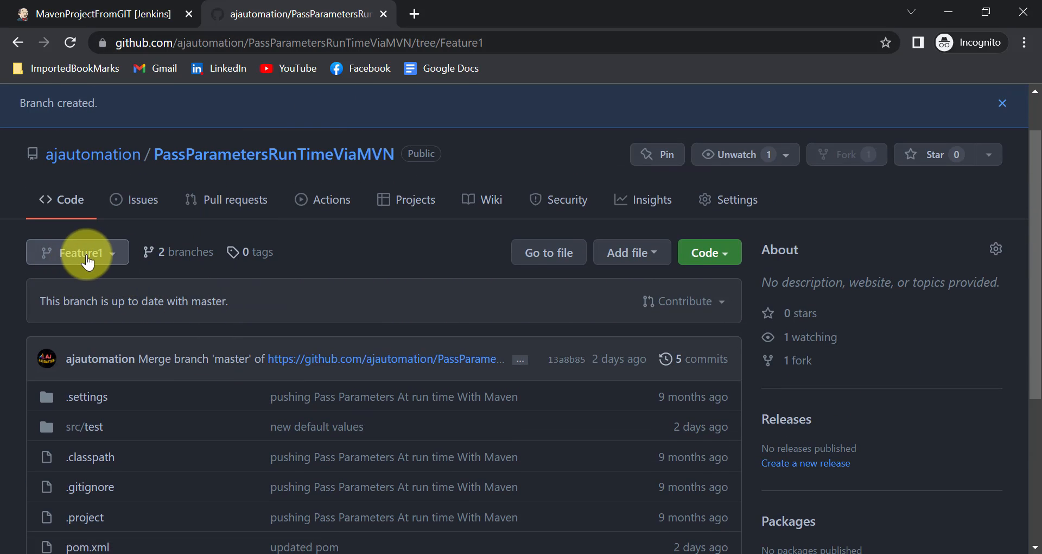
Switch to Jenkins, set MavenProjectFromGIT's branch specifier to */Feature1, and apply and save the configuration
click(142, 13)
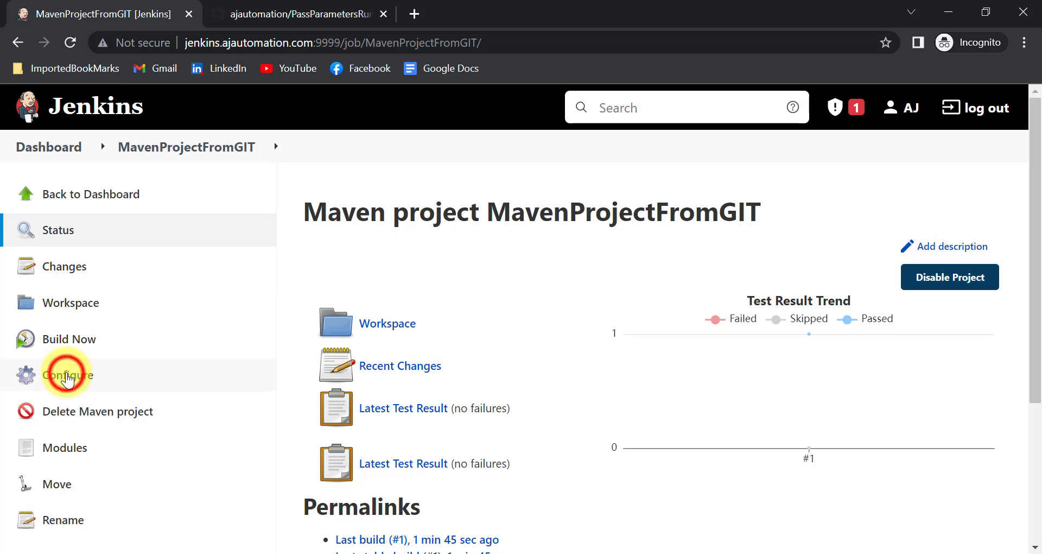
click(67, 380)
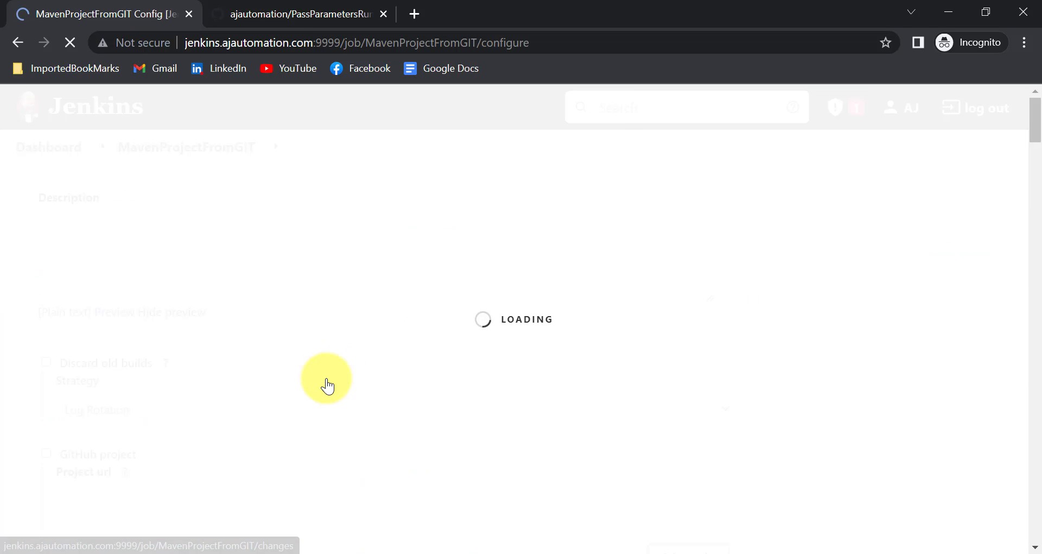
scroll(344, 406, down, 10)
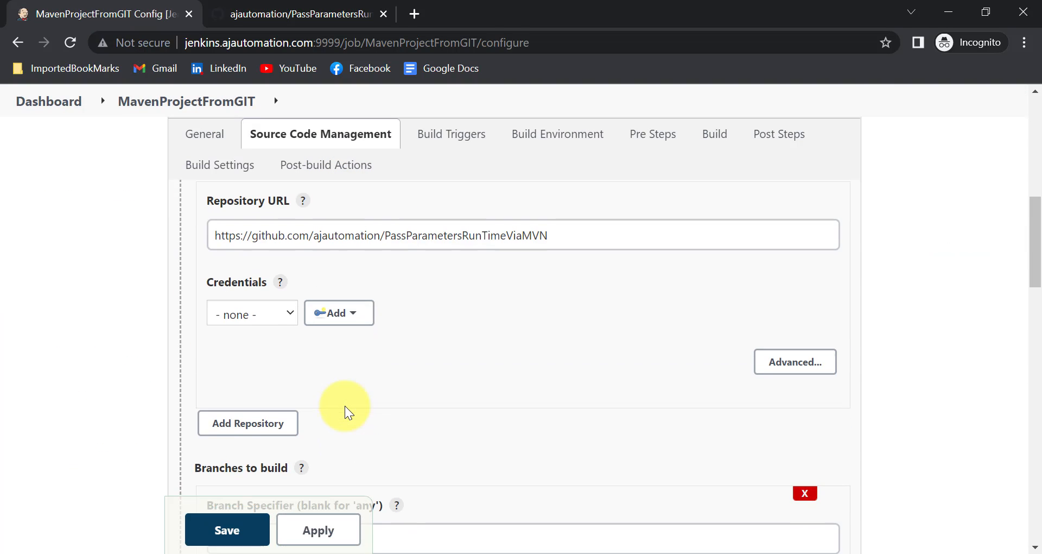
scroll(283, 319, up, 1)
double_click(242, 275)
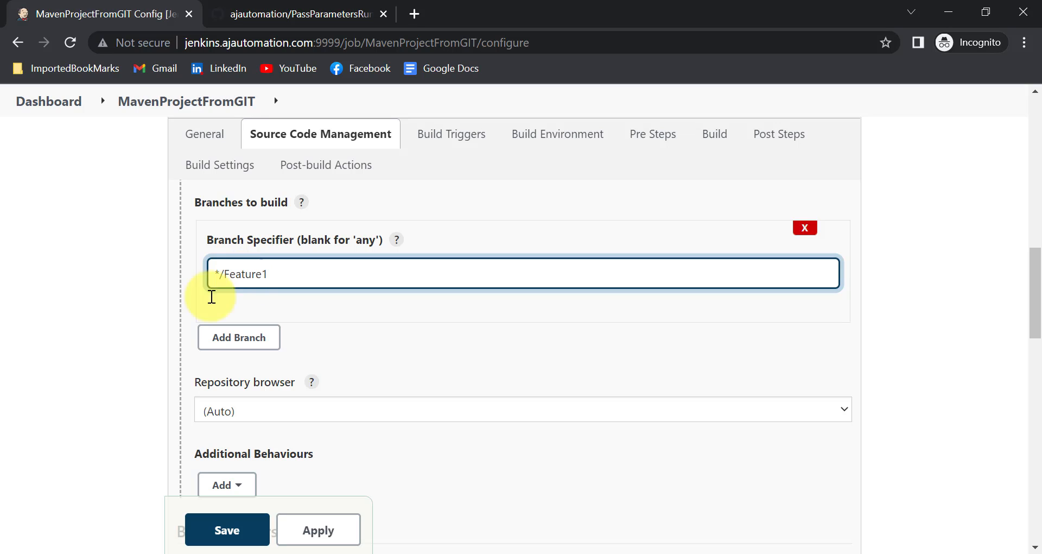
click(319, 530)
click(238, 533)
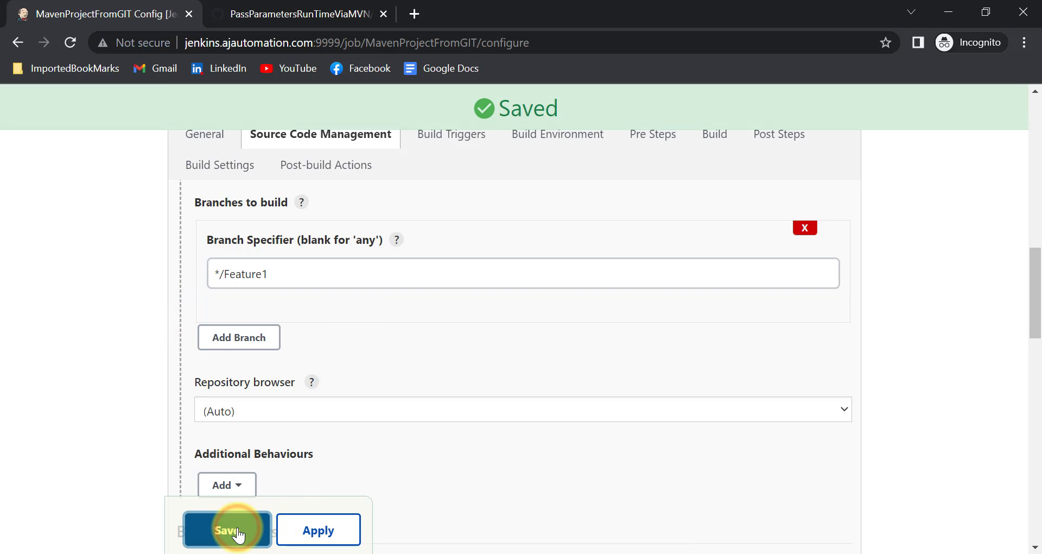
Start a new build of MavenProjectFromGIT and examine the Feature1 checkout and test lines in build #2's console output
click(91, 341)
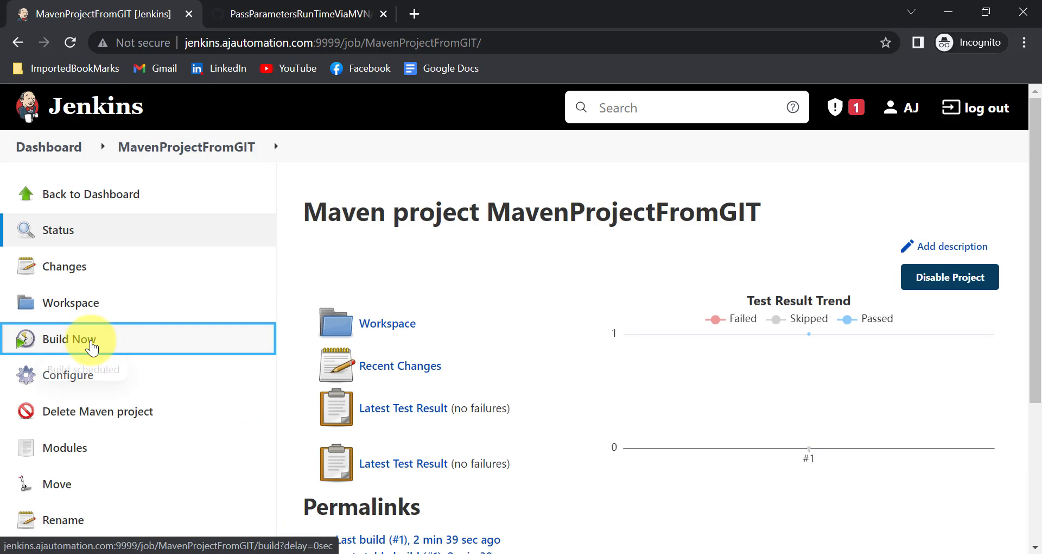
scroll(88, 439, down, 4)
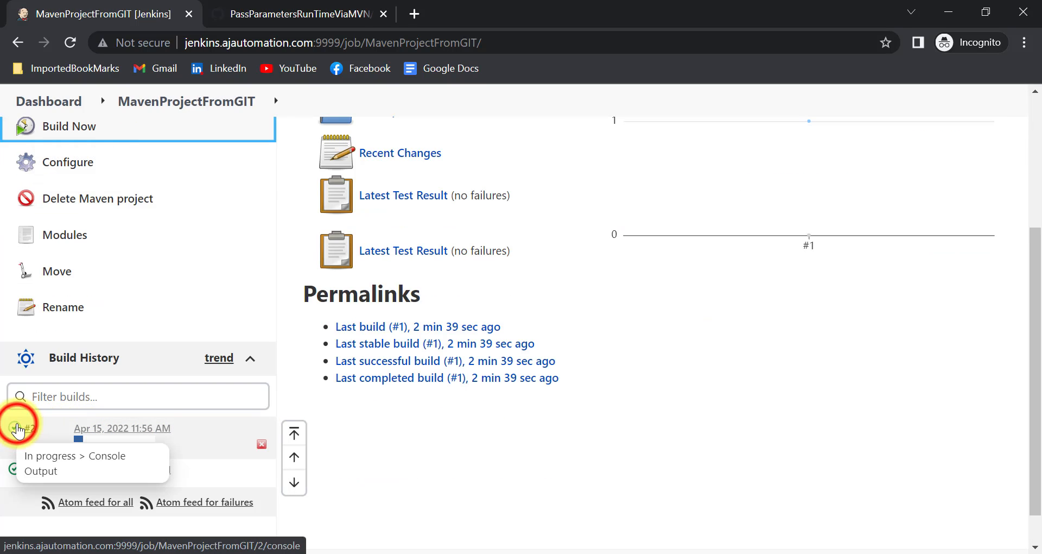
click(15, 428)
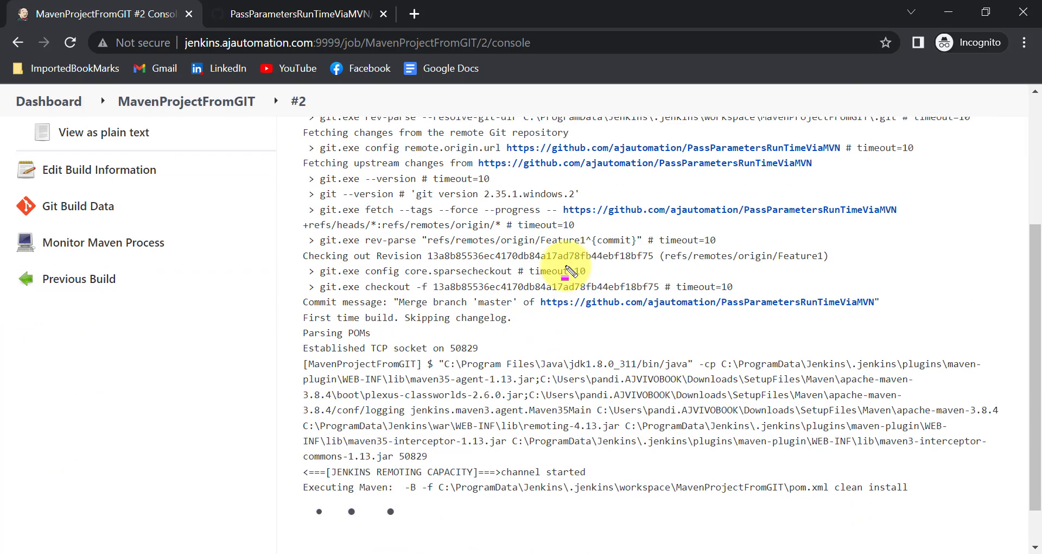
drag(536, 236, 600, 258)
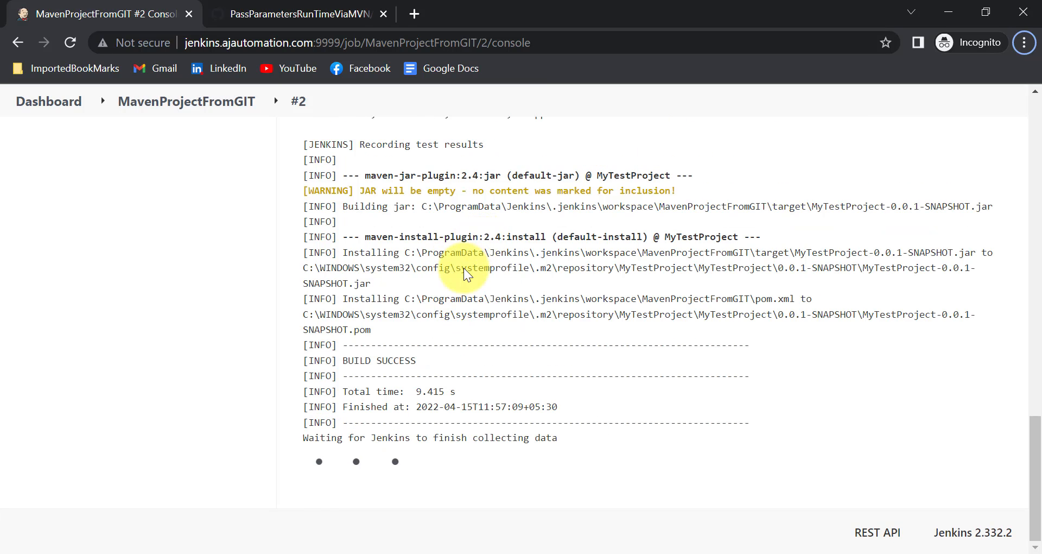
scroll(463, 268, up, 3)
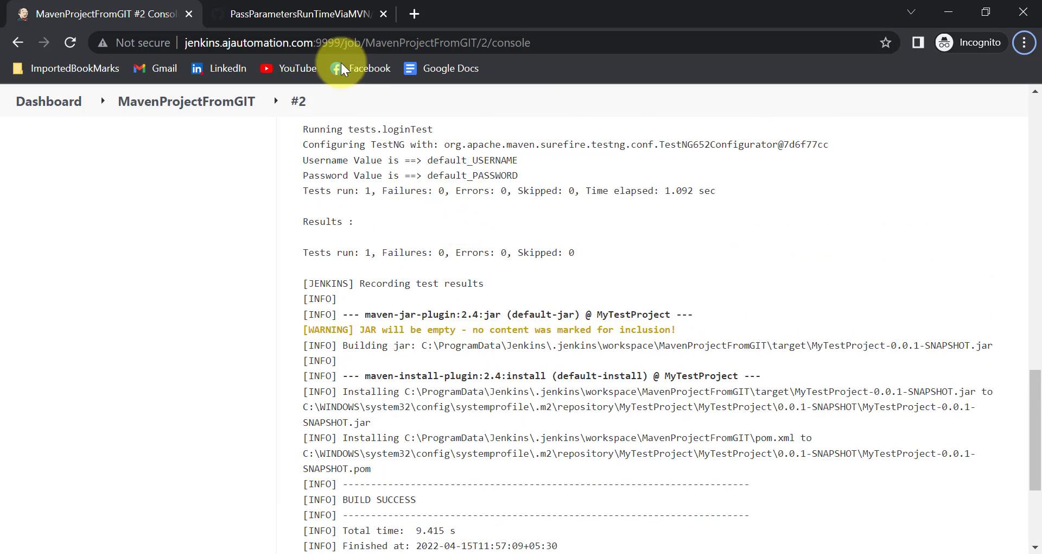
Edit loginTest.java on GitHub's Feature1 branch, adding the comment "//This is feature branch" on line 35 below the "Read MyProject.properties" comment
click(282, 14)
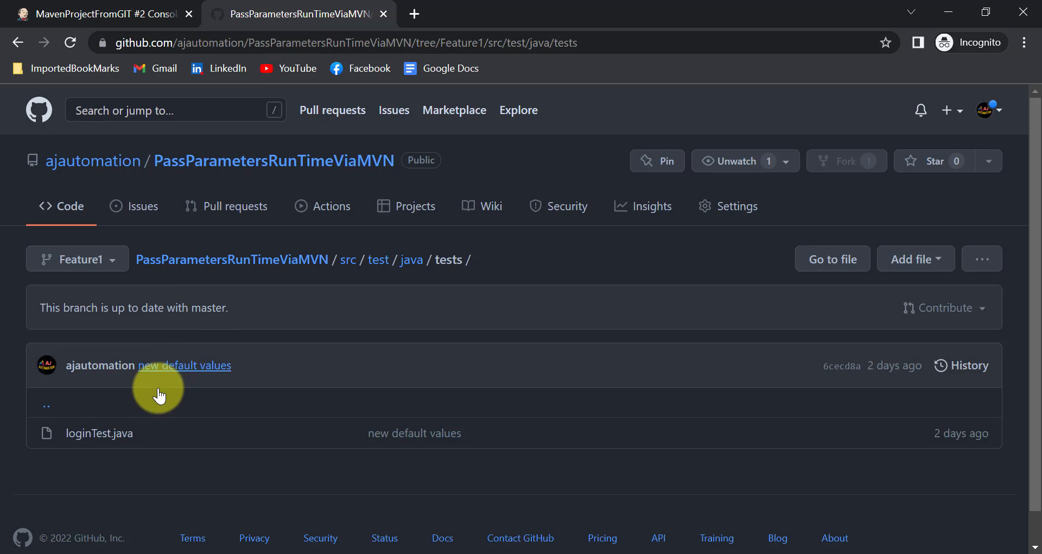
click(95, 433)
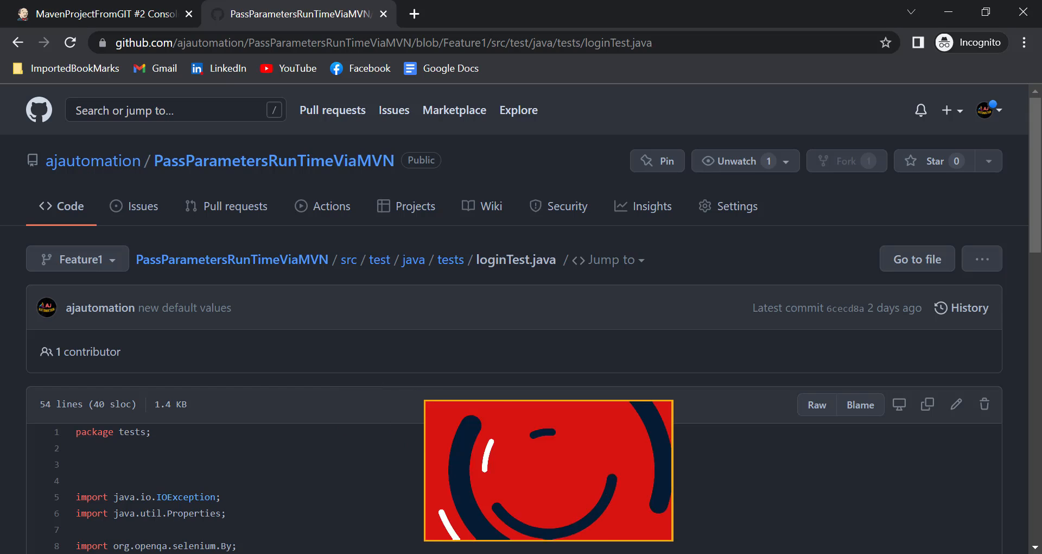
scroll(807, 302, down, 3)
click(956, 263)
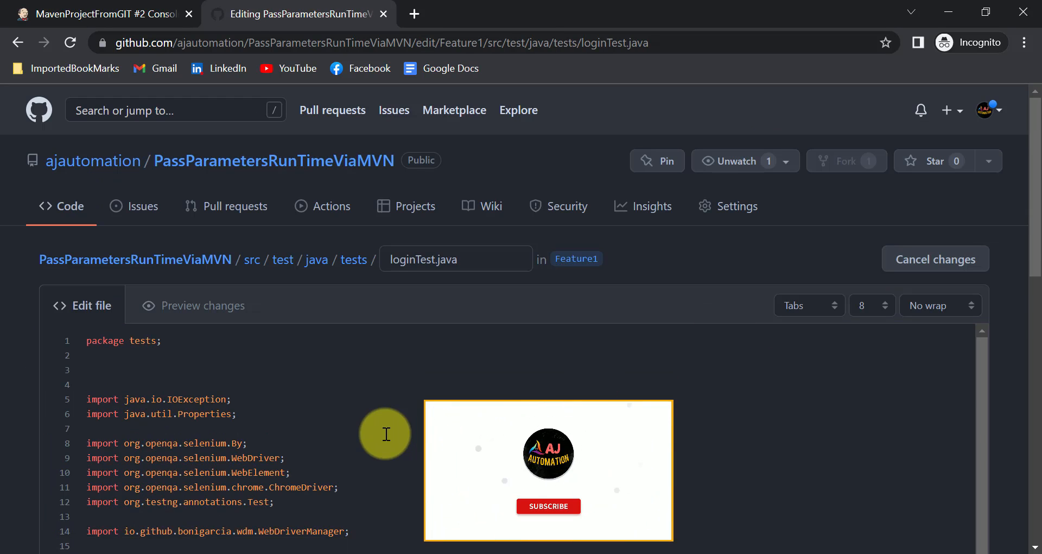
scroll(384, 430, down, 5)
scroll(384, 430, up, 2)
scroll(386, 434, down, 5)
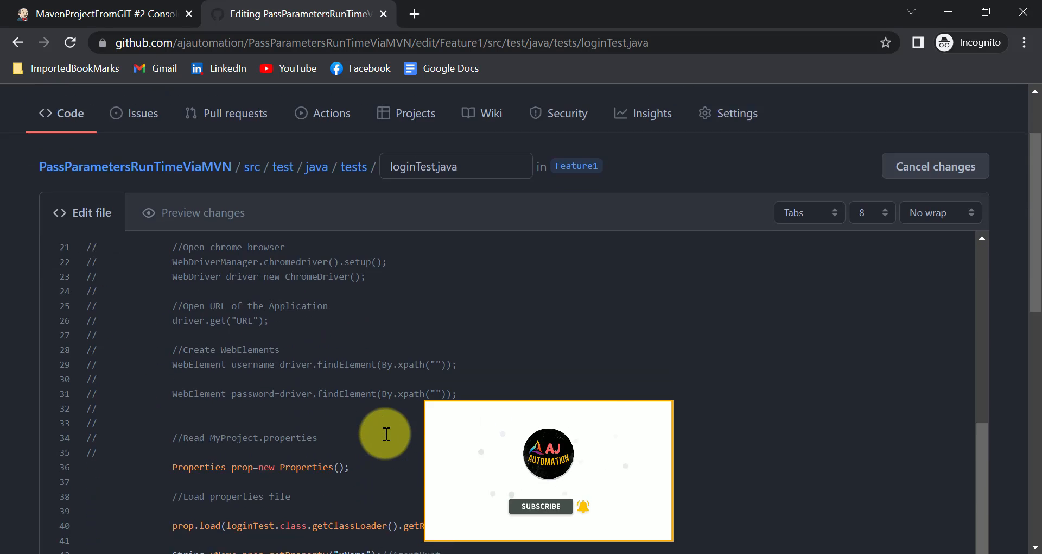
click(209, 366)
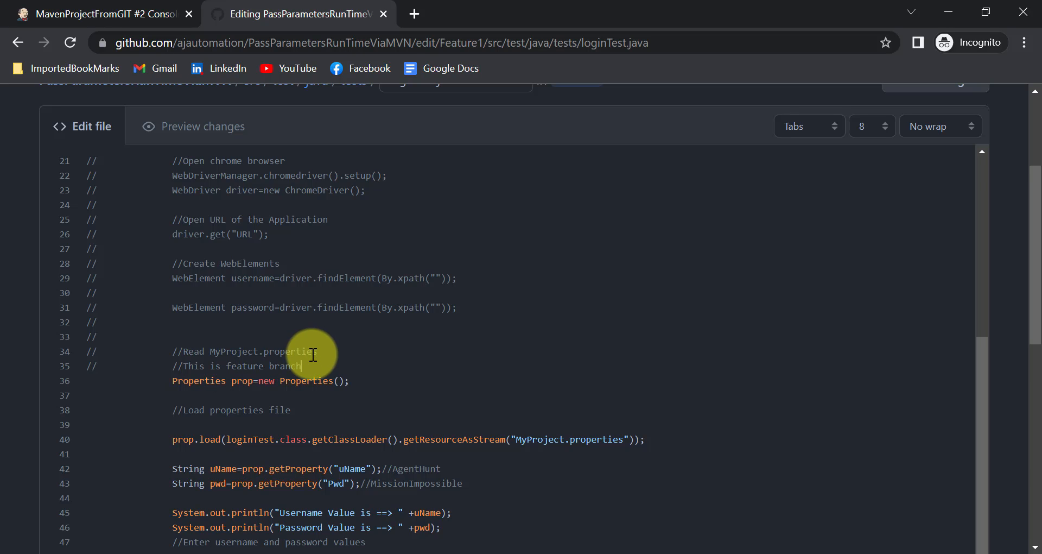
Commit the loginTest.java edit directly to the Feature1 branch with the message "Added a feature branch code change"
scroll(314, 355, down, 10)
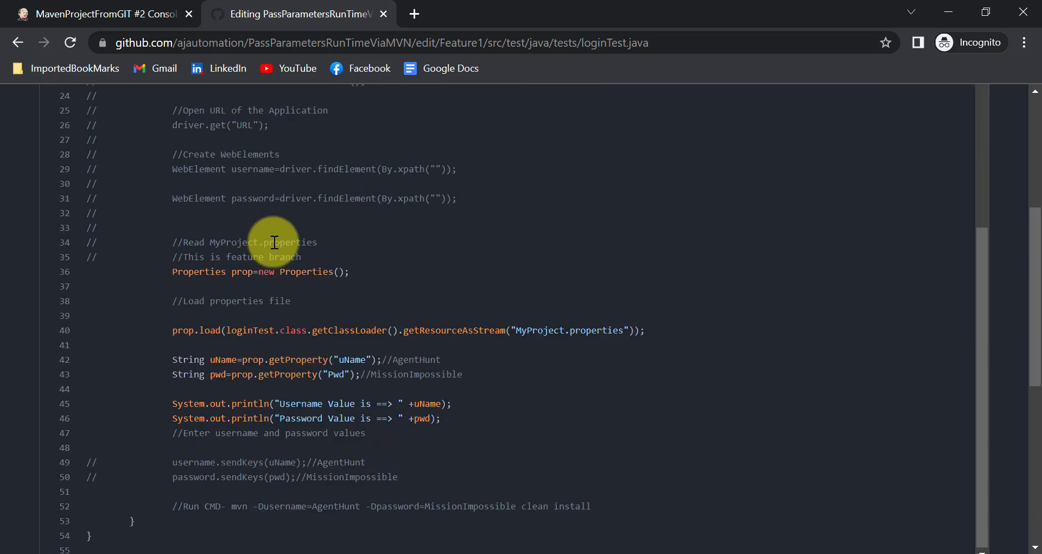
click(186, 231)
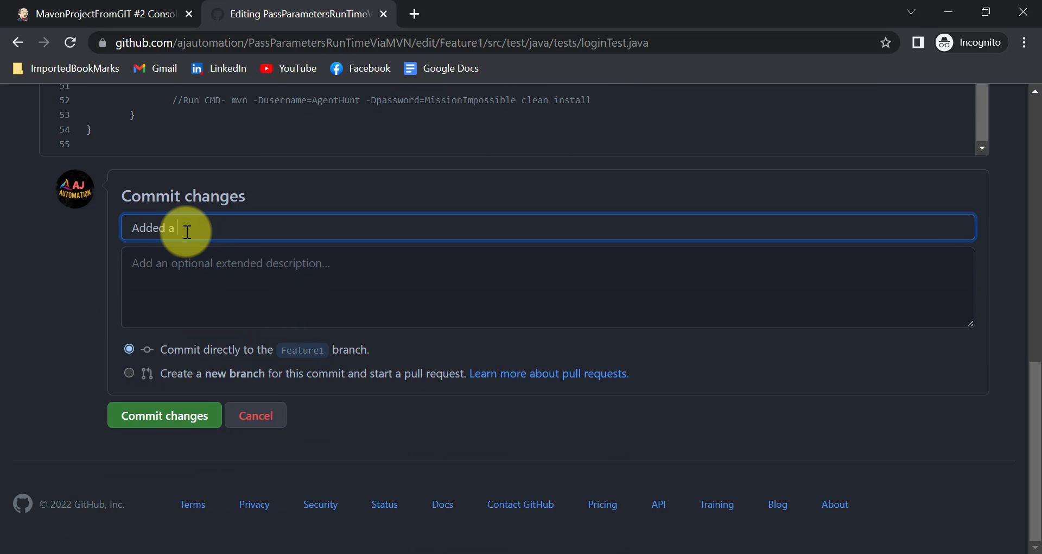
text(Added a feature branch code change)
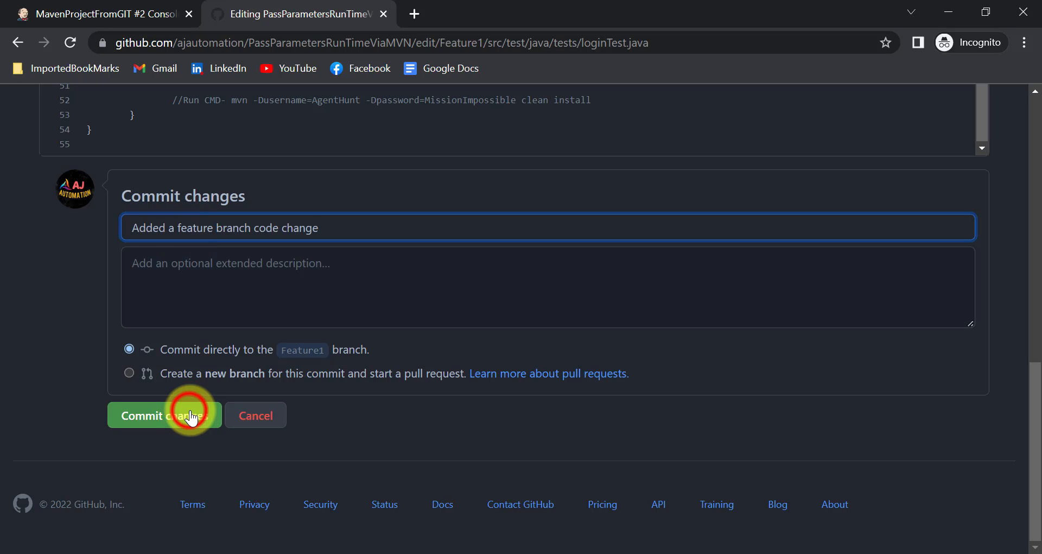
click(189, 415)
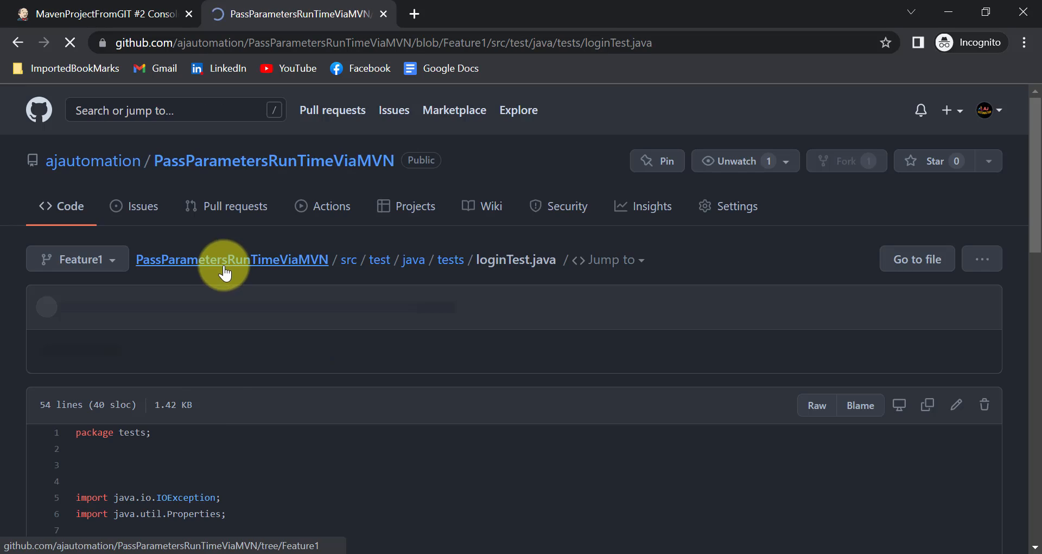
Review the committed code of loginTest.java on the Feature1 branch around the "Read MyProject.properties" comment
scroll(230, 370, down, 11)
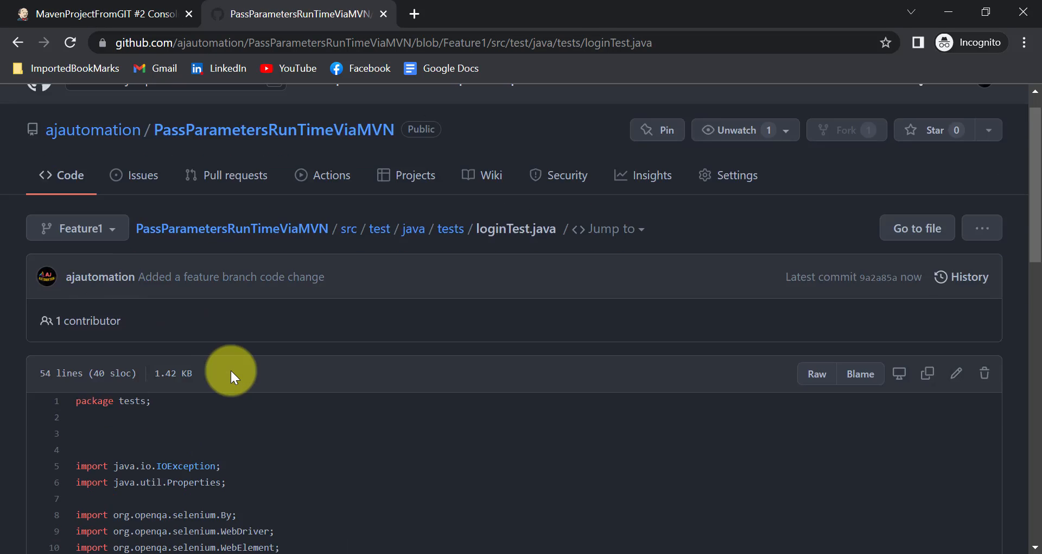
scroll(230, 369, down, 2)
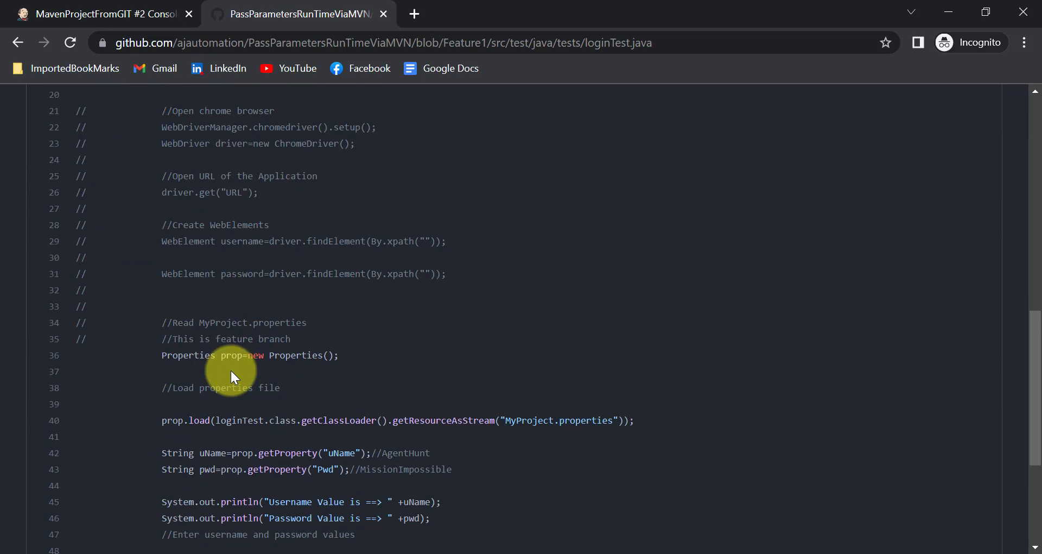
scroll(299, 296, up, 5)
scroll(298, 296, up, 5)
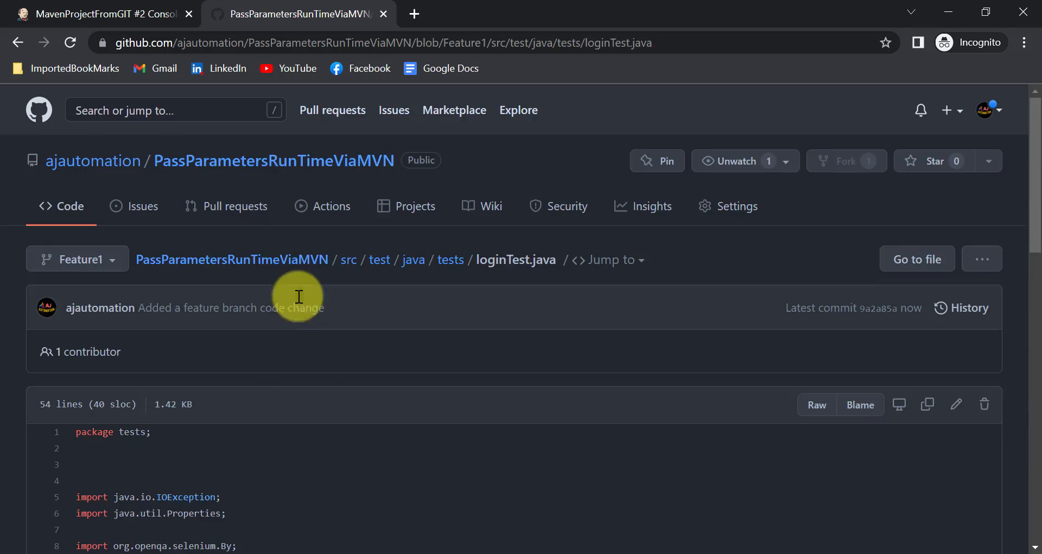
Switch to Jenkins, open src/test/java/tests/loginTest.java in the MavenProjectFromGIT workspace and examine the lines around the "Read MyProject.properties" comment
click(109, 11)
scroll(255, 301, up, 1)
scroll(256, 301, up, 20)
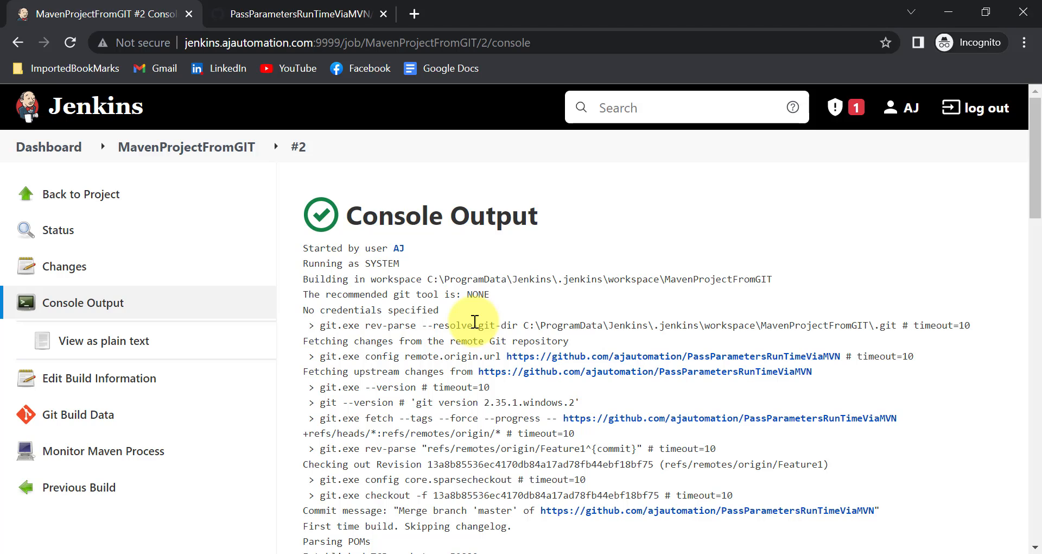
click(181, 148)
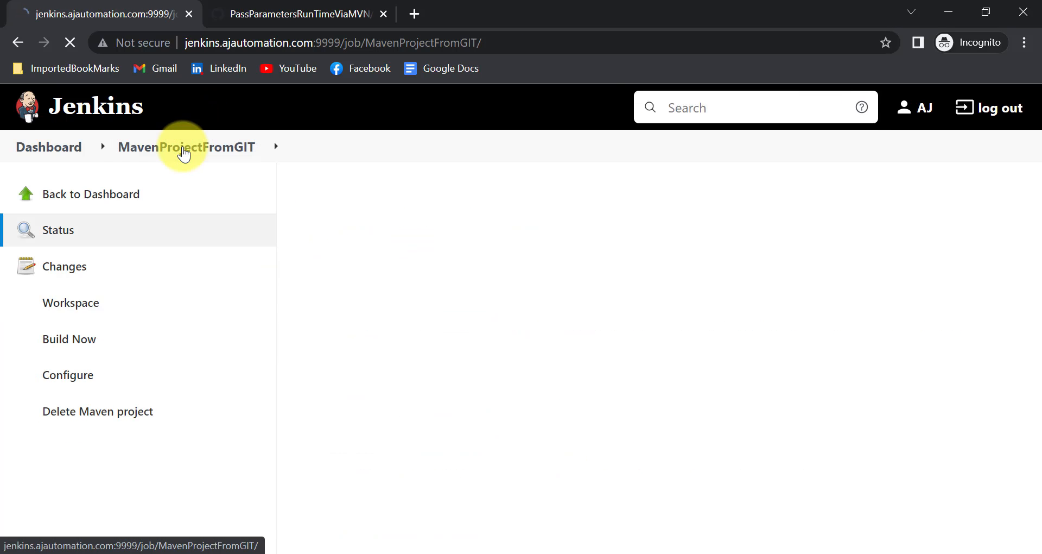
click(81, 305)
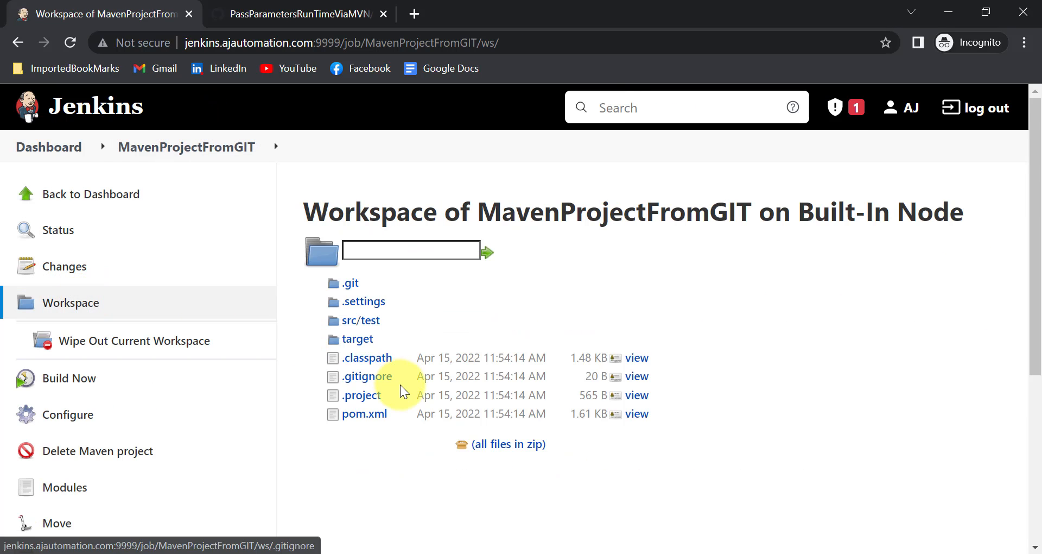
click(361, 321)
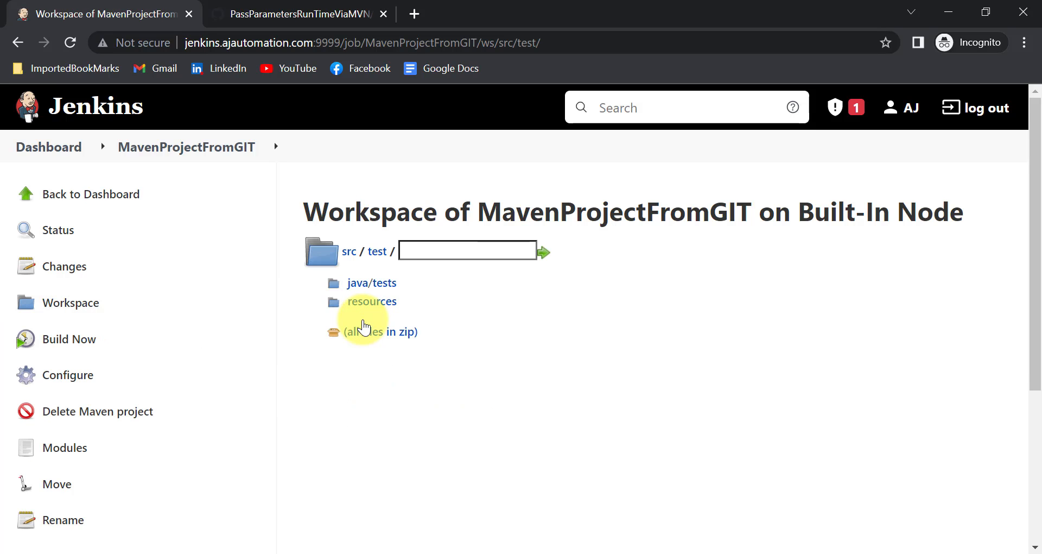
click(364, 292)
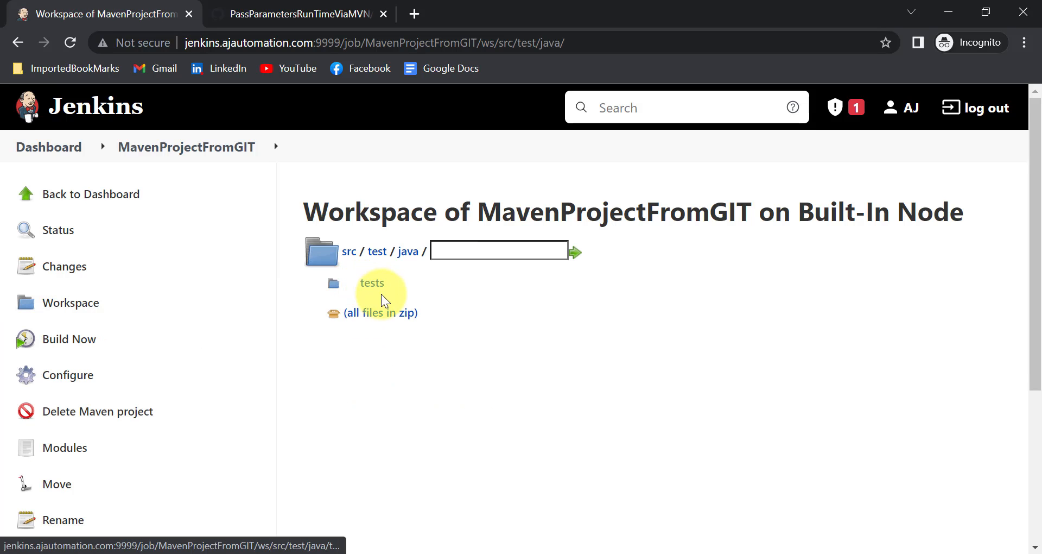
click(373, 283)
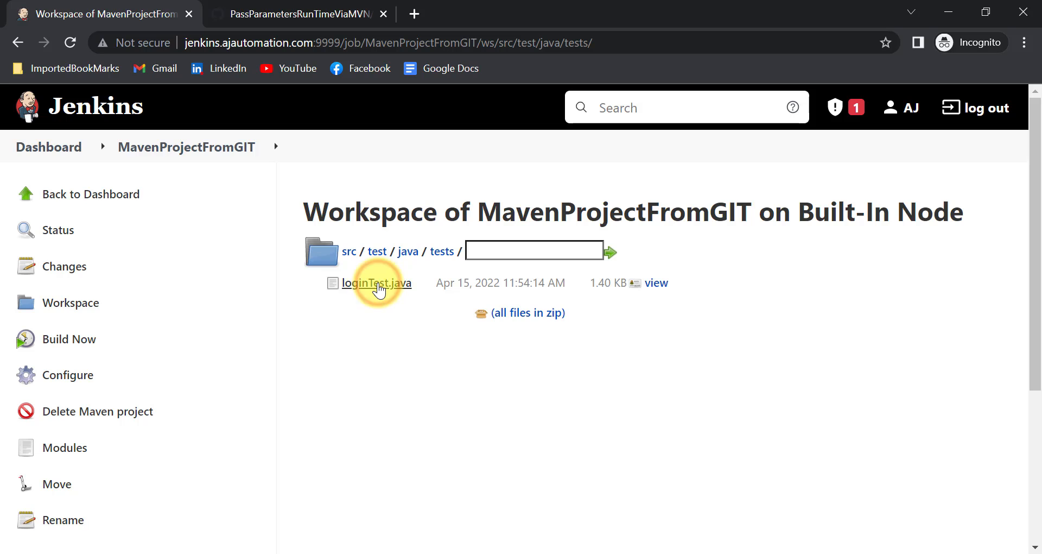
click(378, 286)
scroll(261, 358, down, 3)
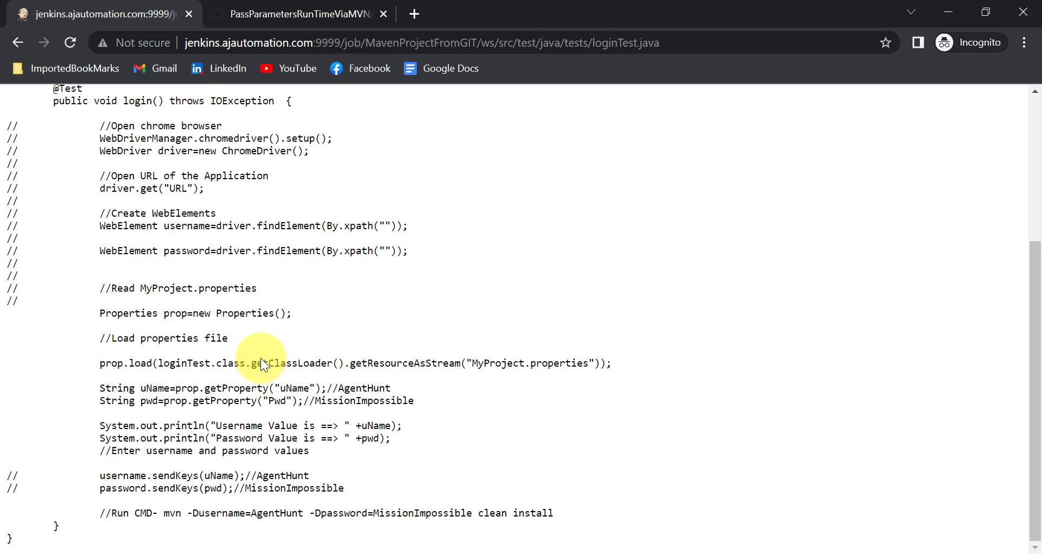
scroll(164, 377, up, 4)
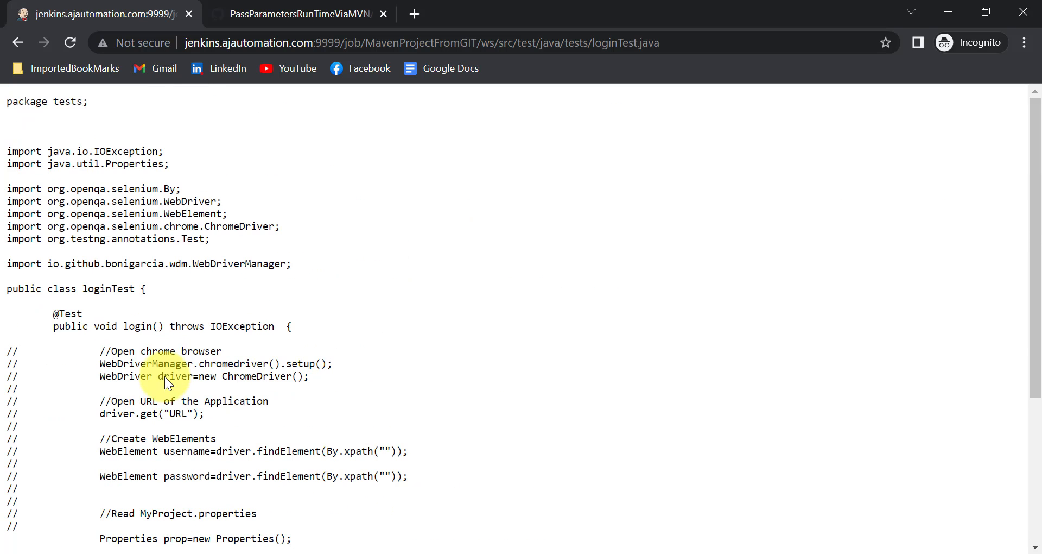
Start a new build of MavenProjectFromGIT and examine the commit message and test lines in build #3's console output
click(17, 41)
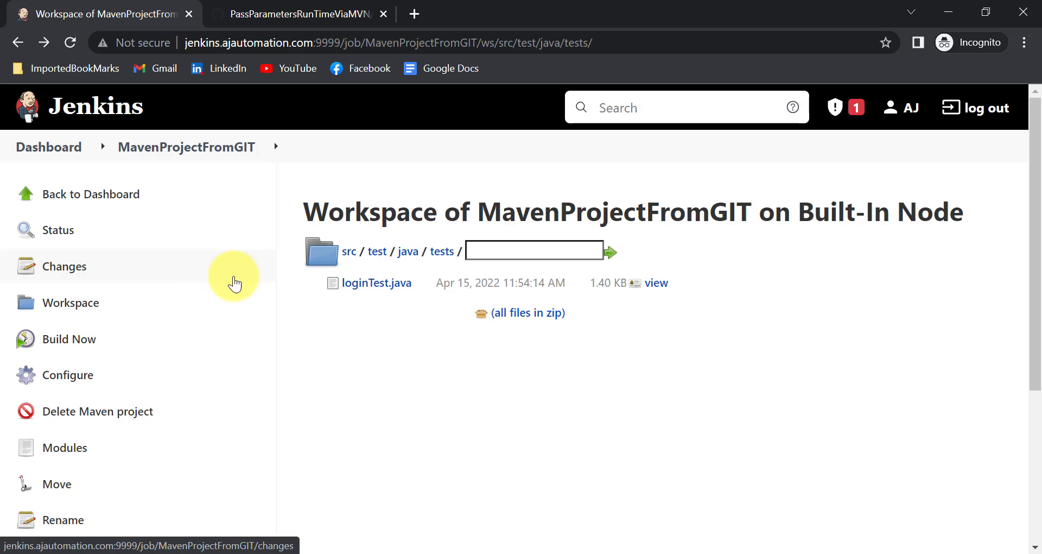
click(64, 341)
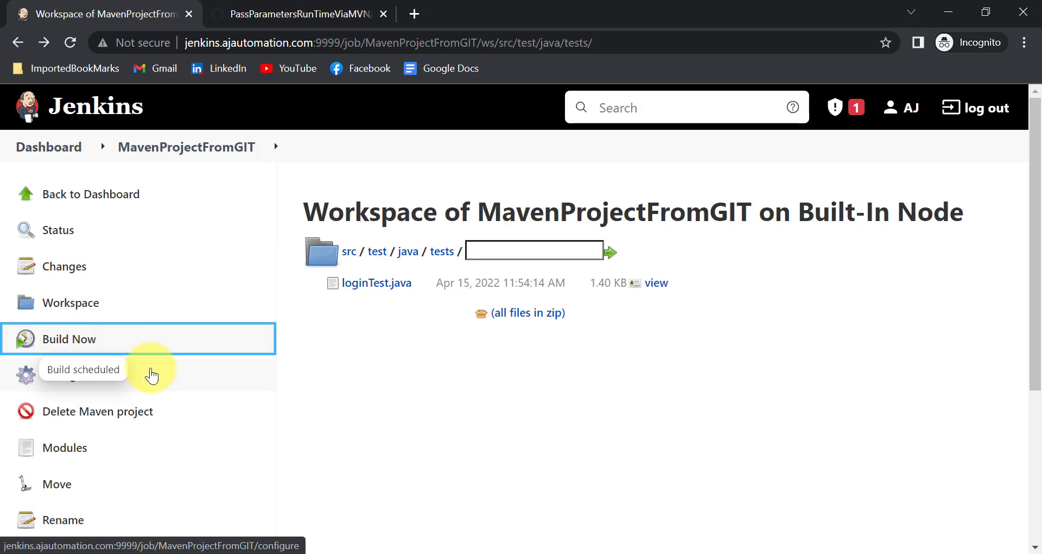
scroll(148, 372, down, 3)
scroll(97, 293, up, 2)
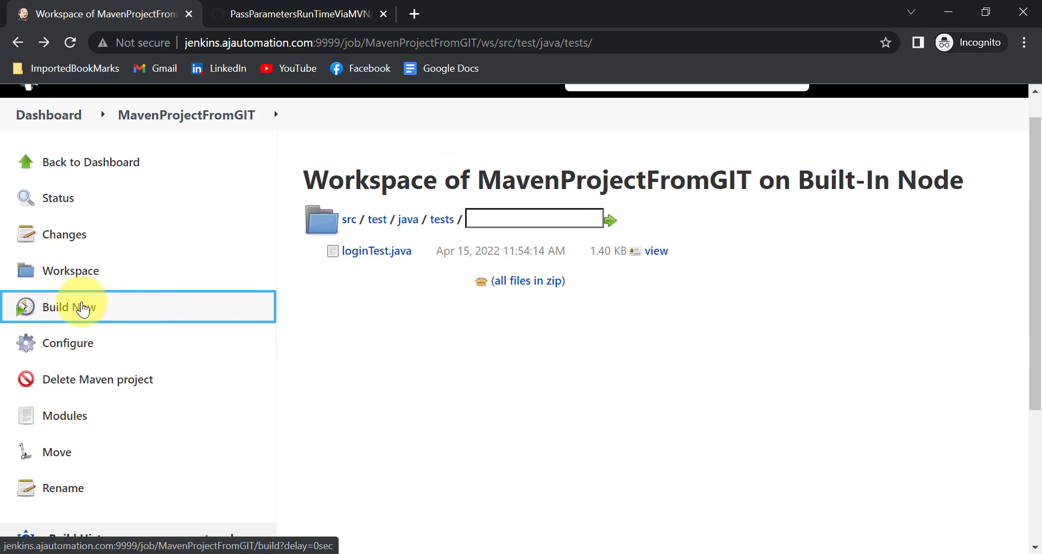
scroll(87, 299, down, 4)
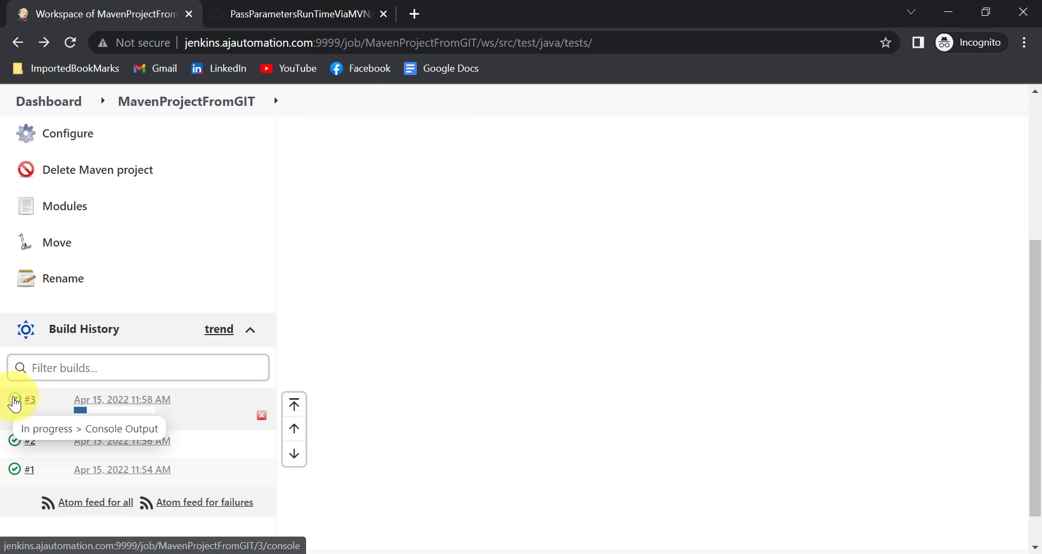
click(13, 401)
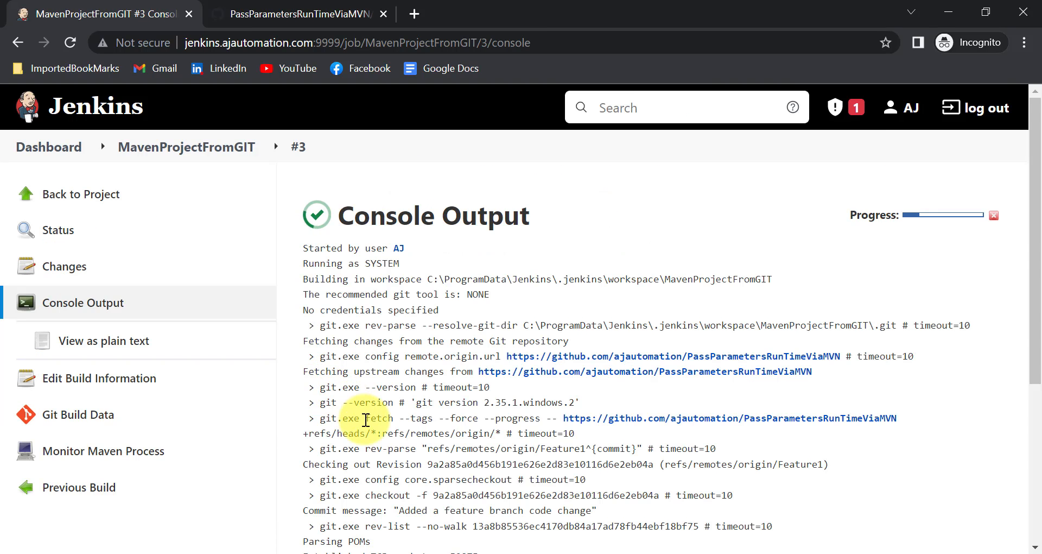
scroll(342, 392, down, 2)
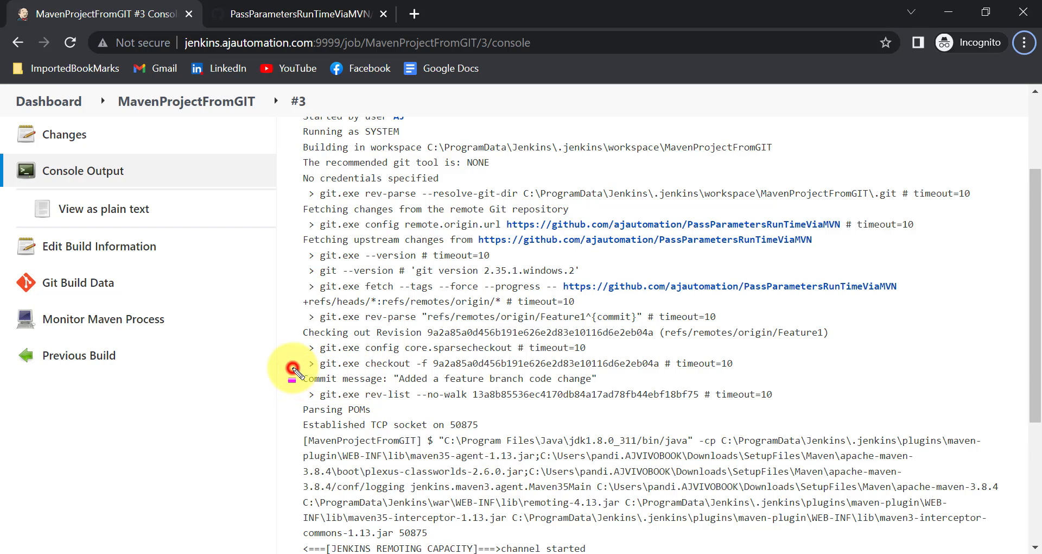
drag(291, 373, 643, 398)
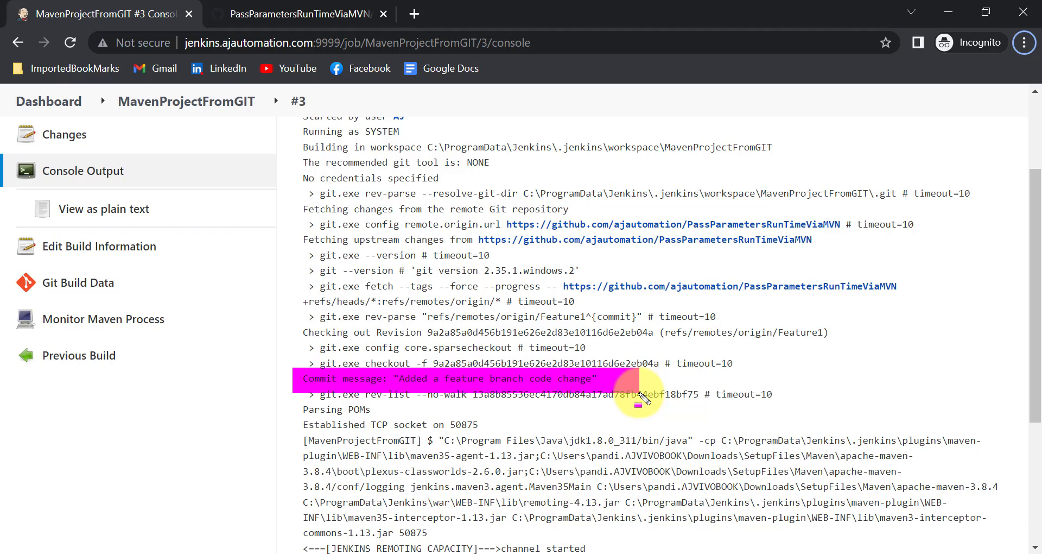
click(553, 328)
scroll(477, 338, down, 15)
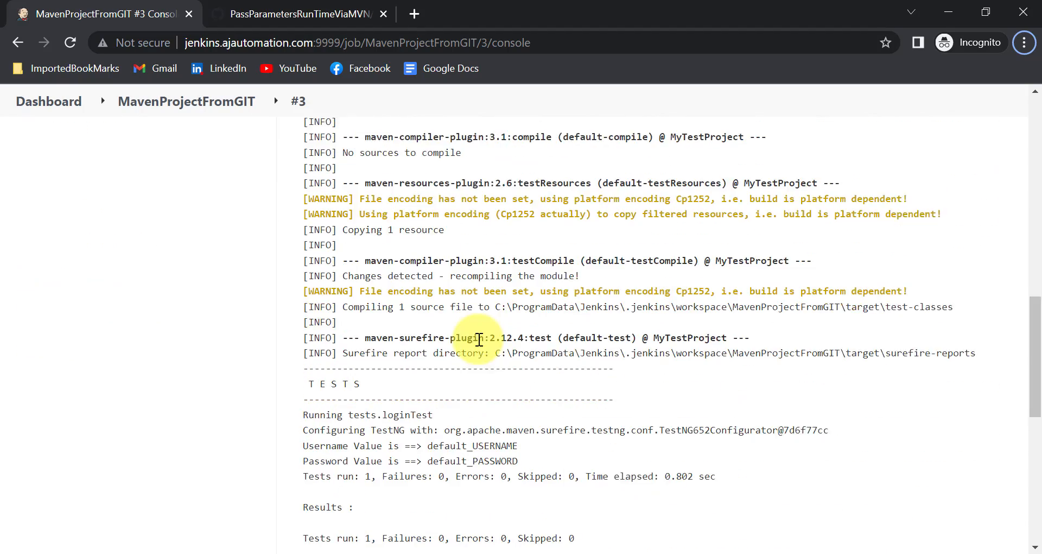
scroll(429, 205, up, 15)
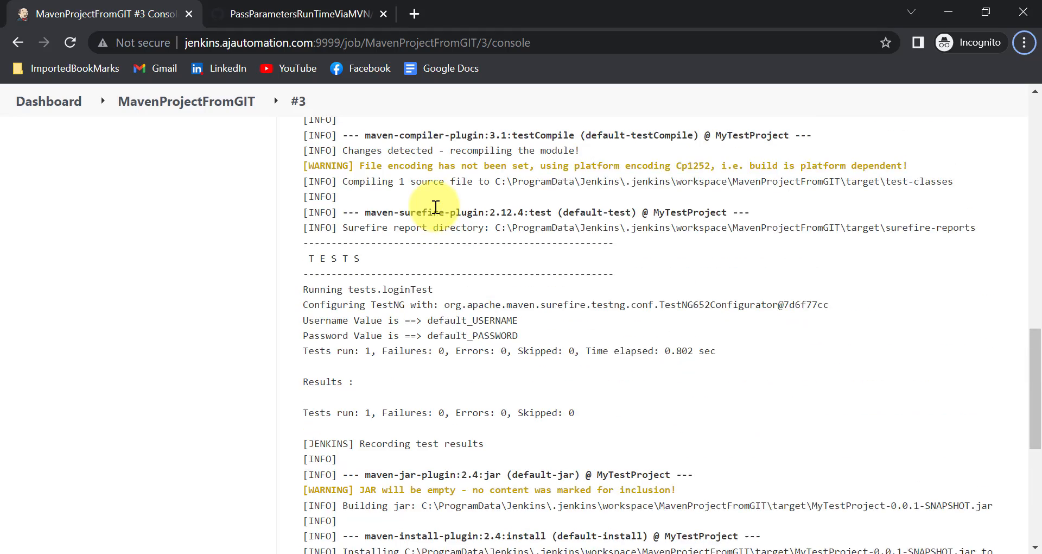
Reopen src/test/java/tests/loginTest.java from the MavenProjectFromGIT workspace and check it for the feature branch comment
click(199, 147)
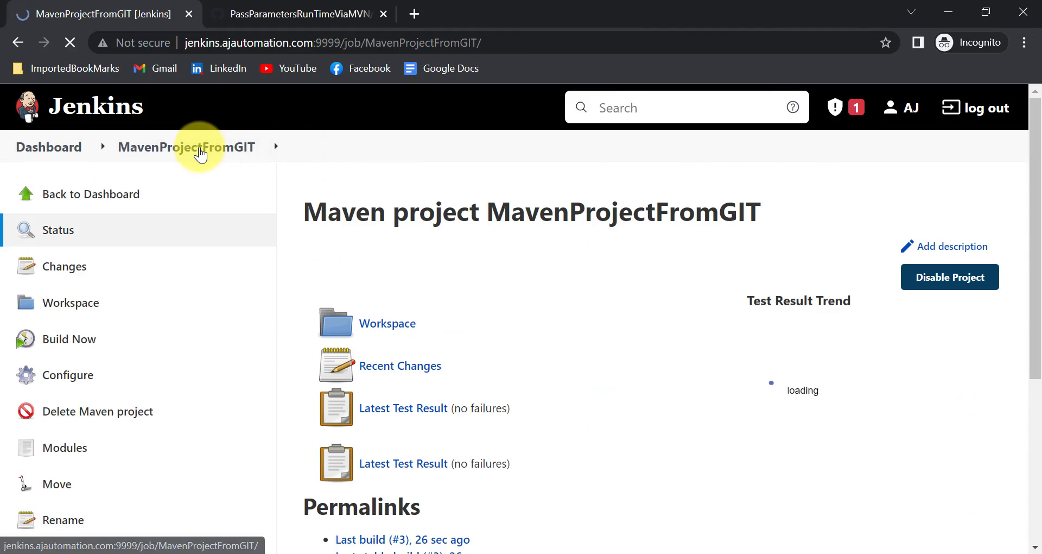
click(99, 308)
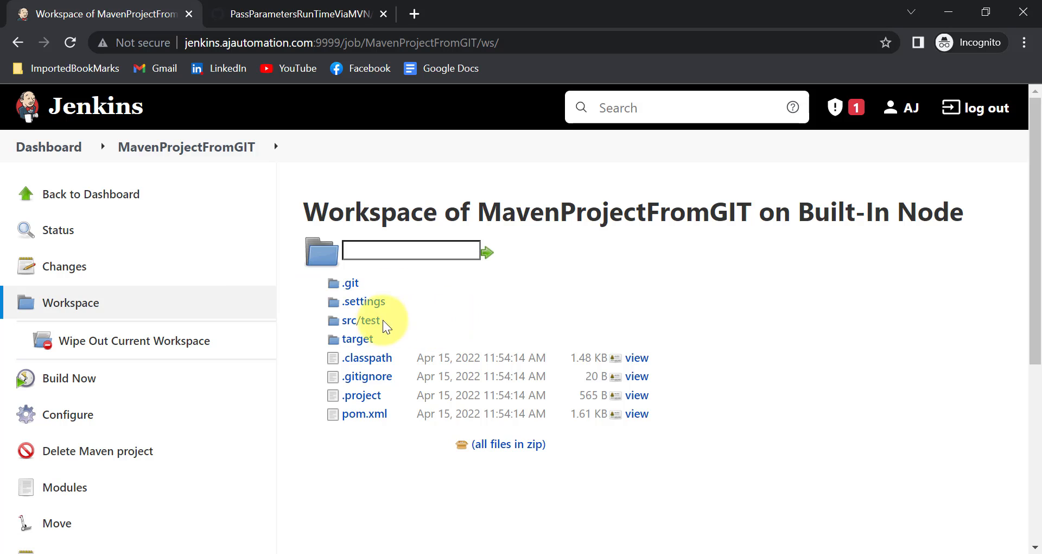
click(373, 319)
click(378, 283)
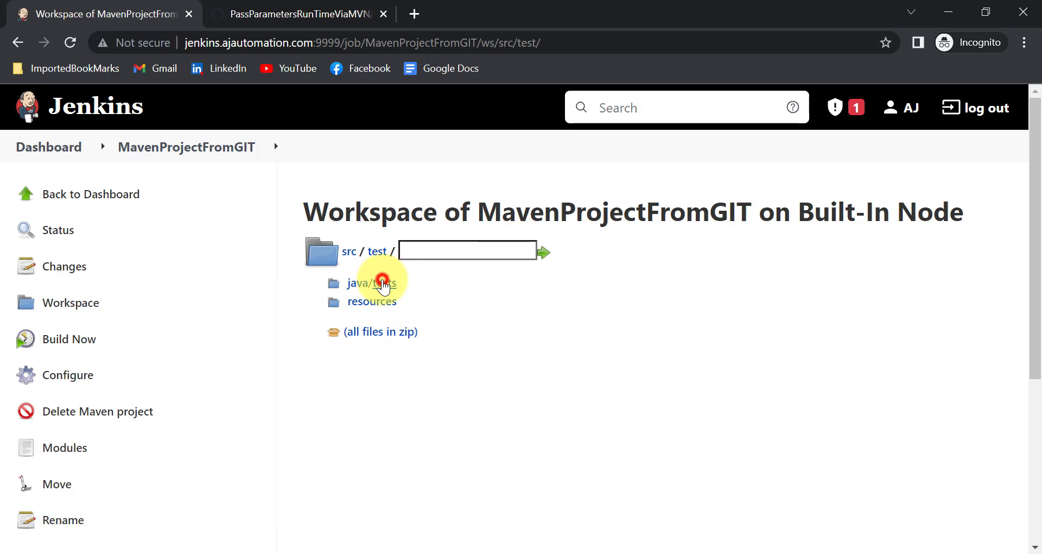
click(376, 285)
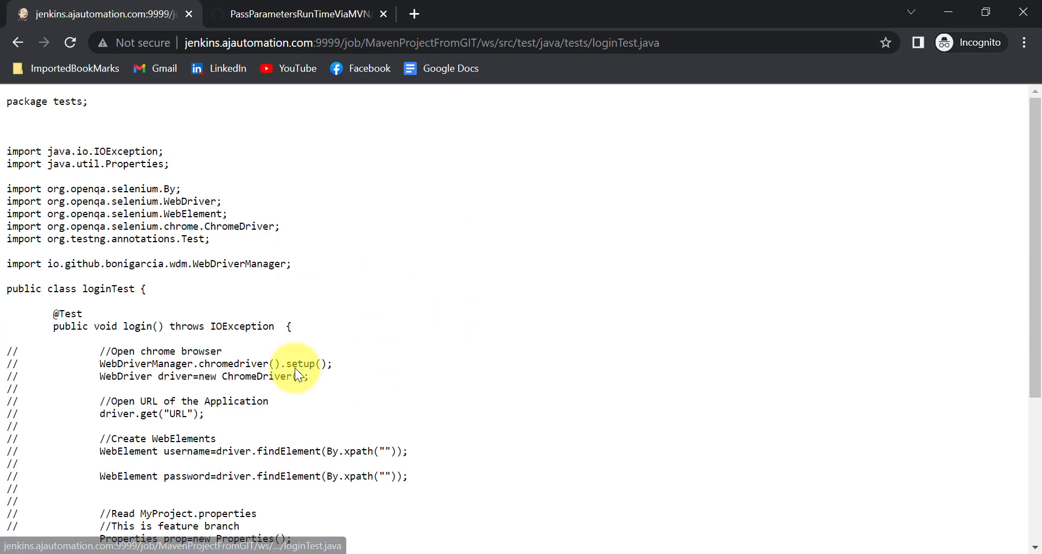
scroll(215, 314, down, 3)
scroll(216, 314, down, 1)
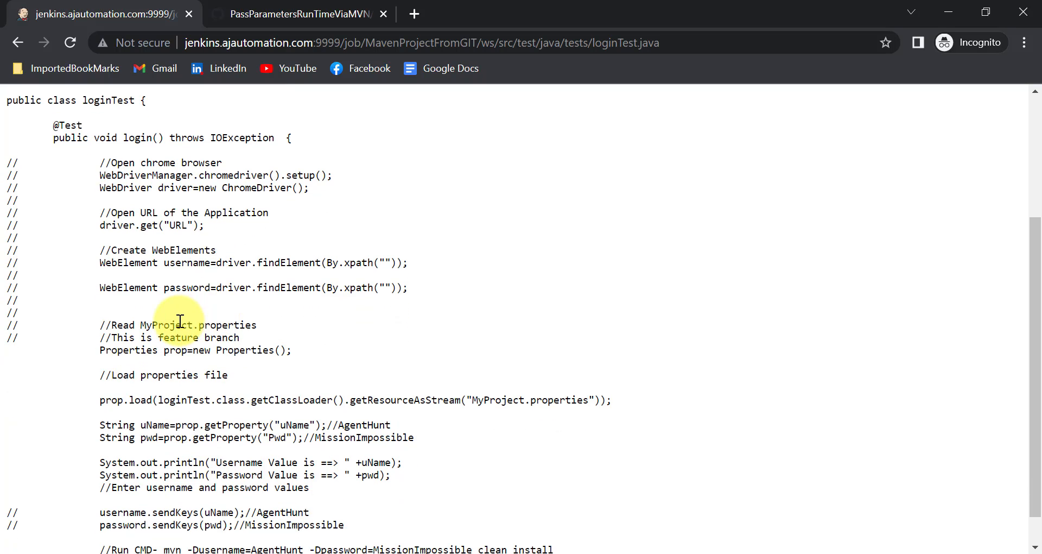
drag(90, 327, 271, 351)
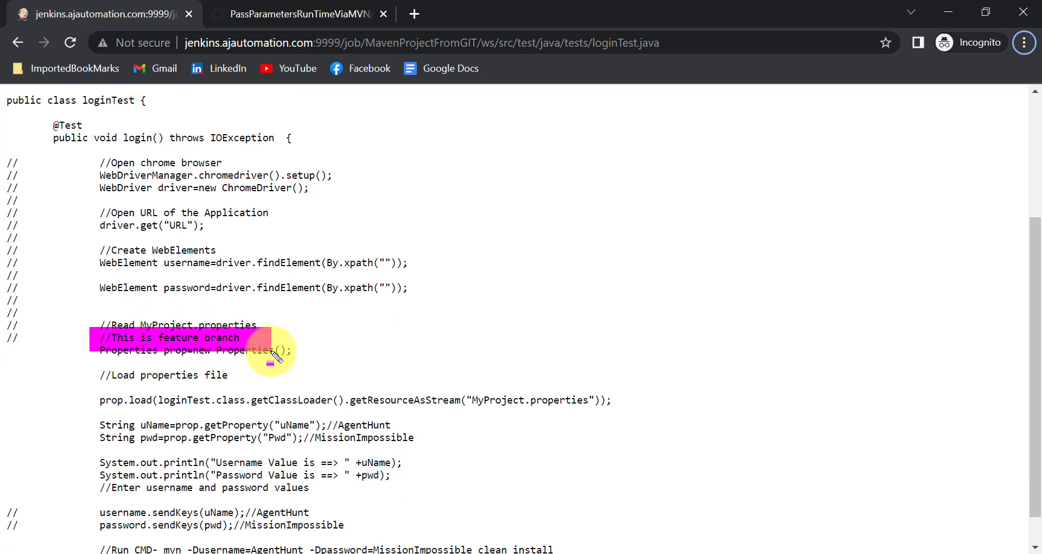
key(Escape)
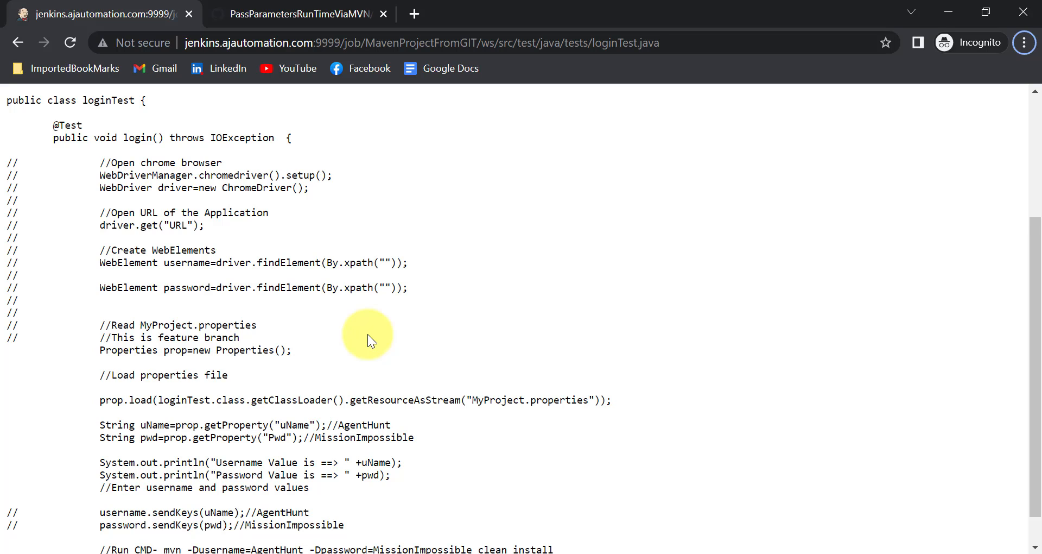
scroll(185, 114, up, 5)
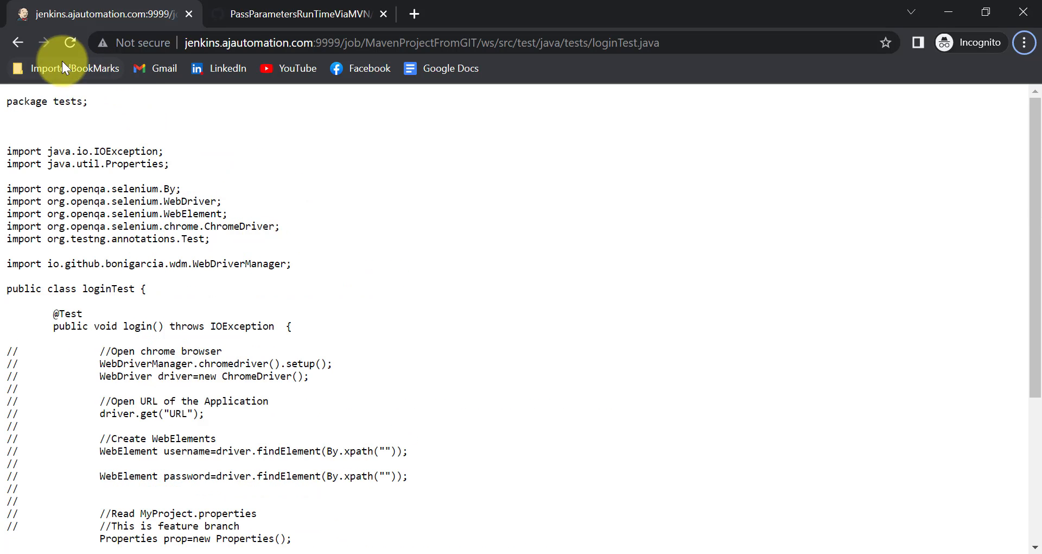
Leave the workspace file, check loginTest.java's latest commit on GitHub's Feature1 branch, and return to Jenkins
click(14, 43)
click(265, 21)
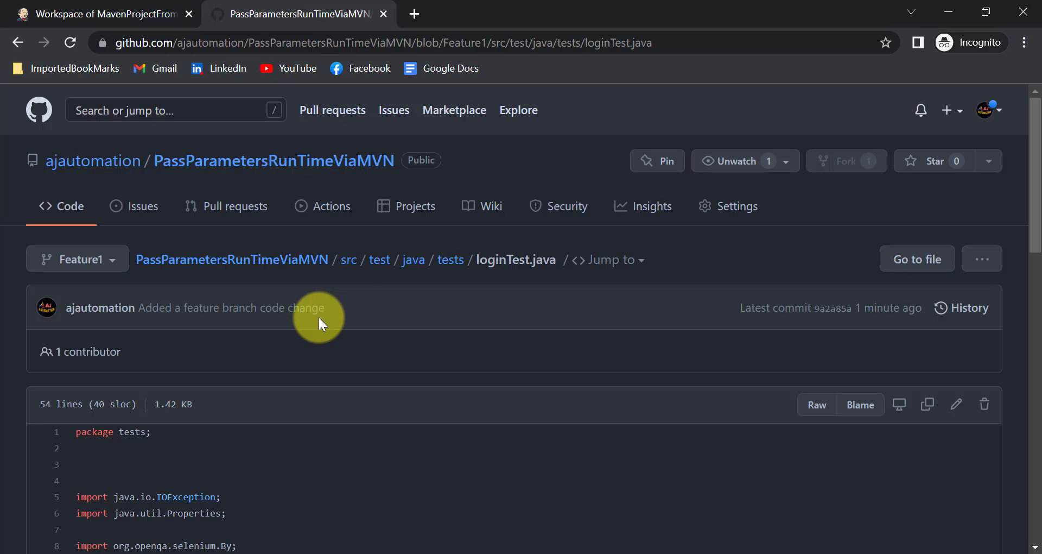
click(79, 14)
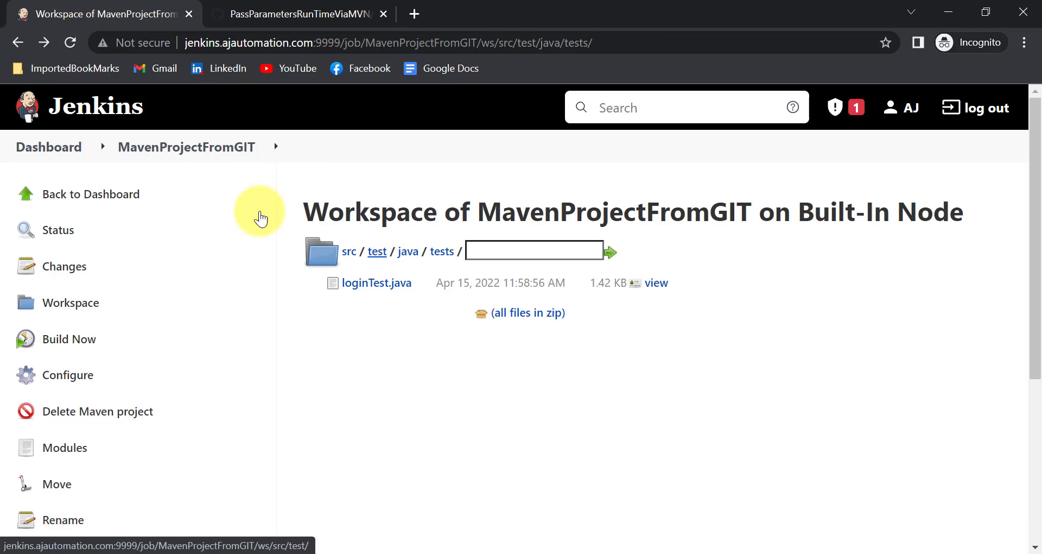
Open build #3's console output from the MavenProjectFromGIT page and examine the Feature1 checkout and Maven execution lines
click(224, 153)
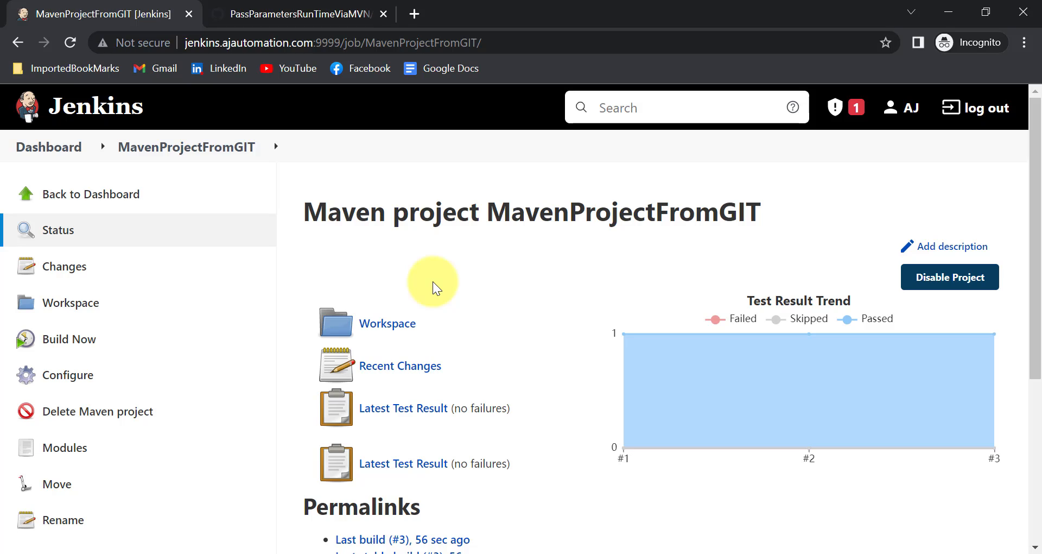
scroll(373, 415, down, 3)
click(31, 427)
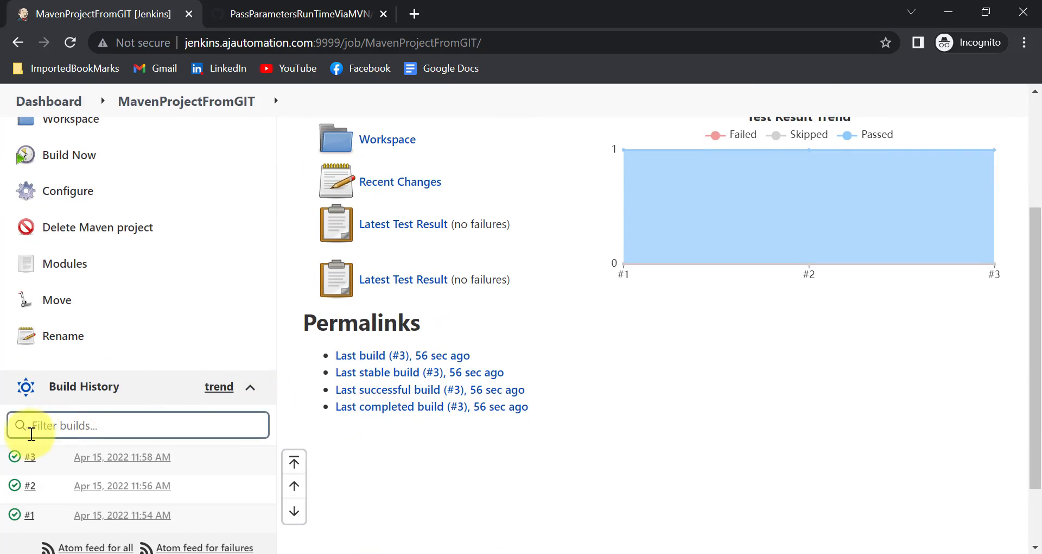
click(15, 456)
scroll(425, 412, down, 3)
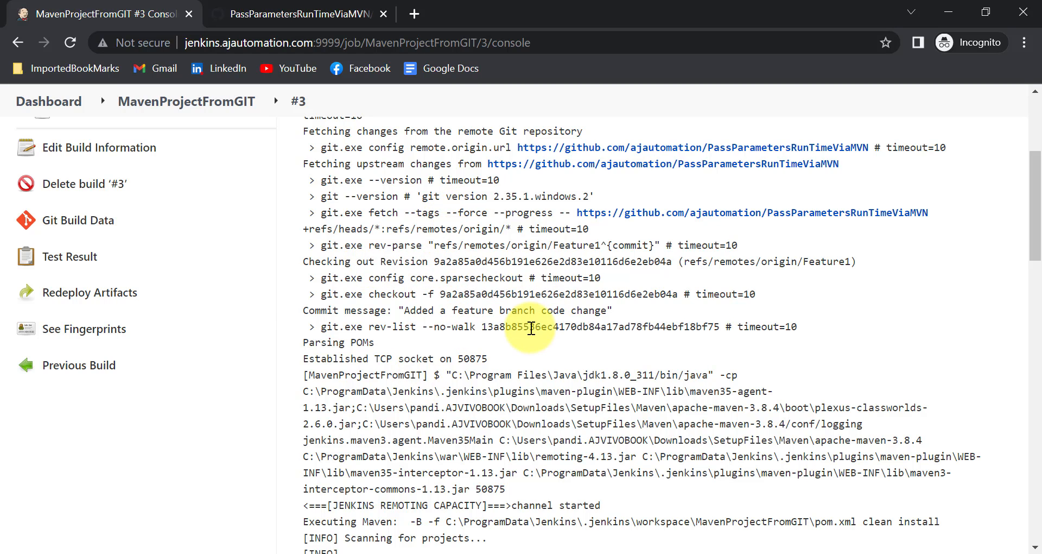
scroll(532, 328, down, 10)
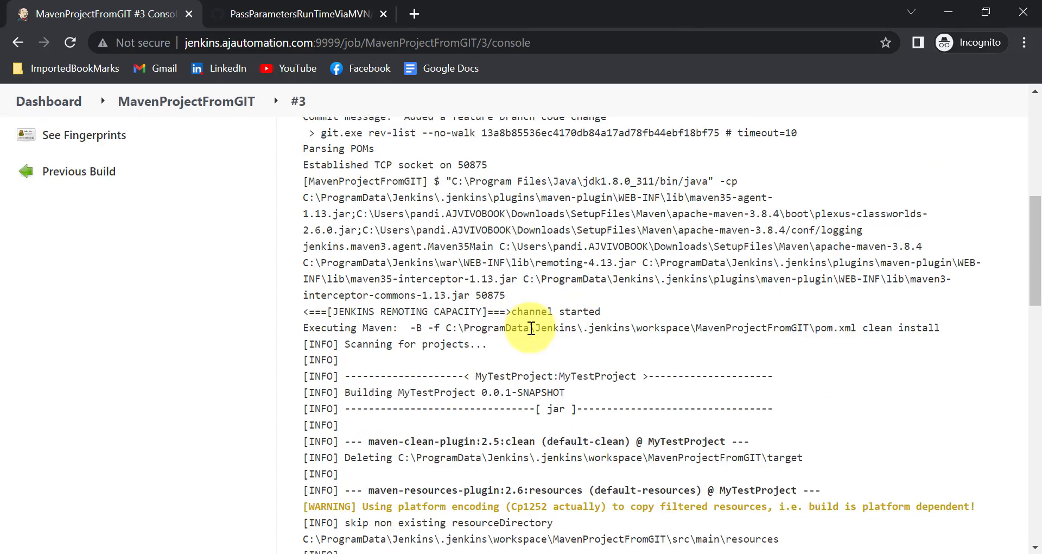
Check the lines around the sum and testing assignments in loginTest.java on GitHub's Feature1 branch
key(ctrl+Tab)
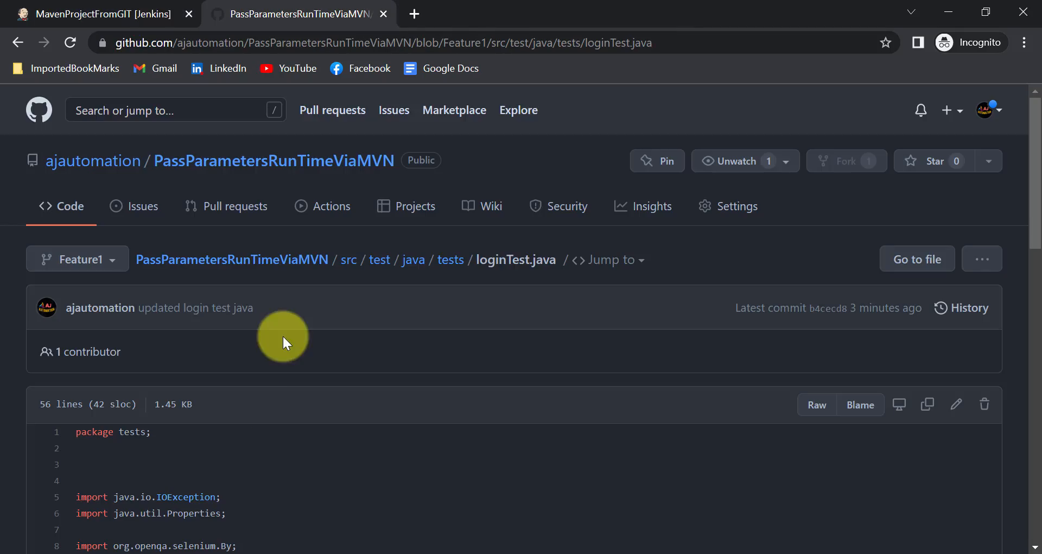
scroll(191, 456, down, 5)
scroll(192, 457, down, 9)
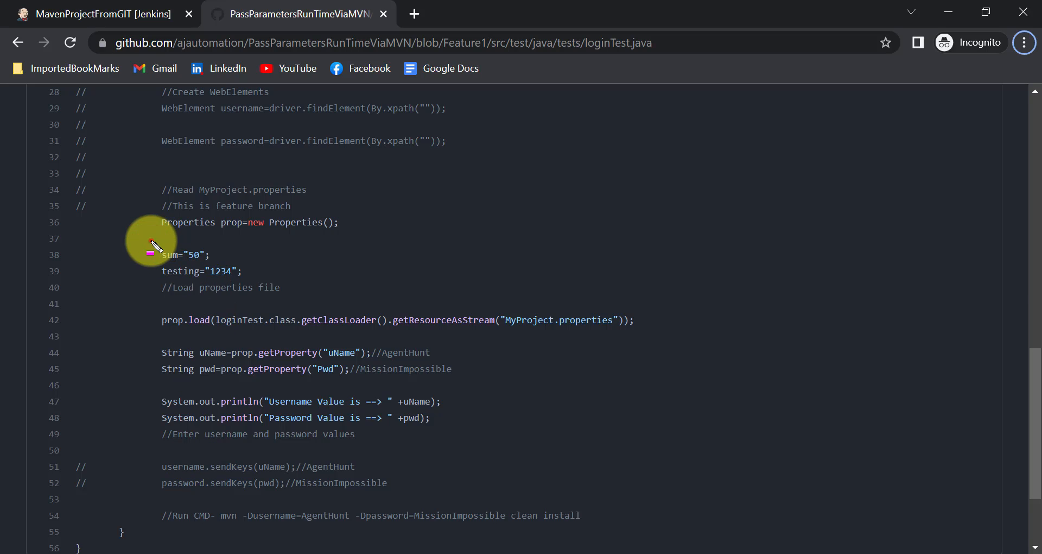
drag(151, 240, 271, 278)
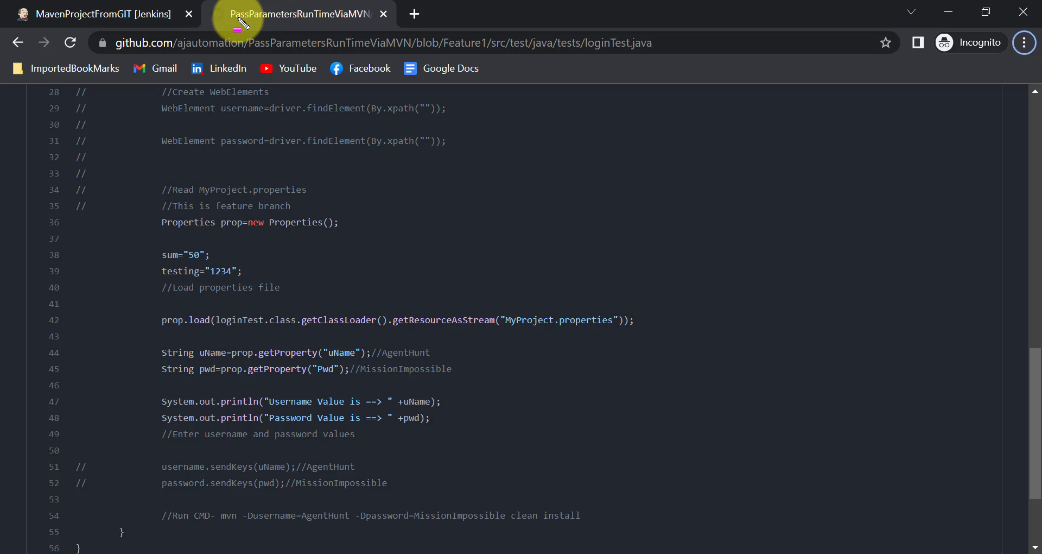
Return to Jenkins, start a new build of MavenProjectFromGIT, and open that build's console output
click(109, 19)
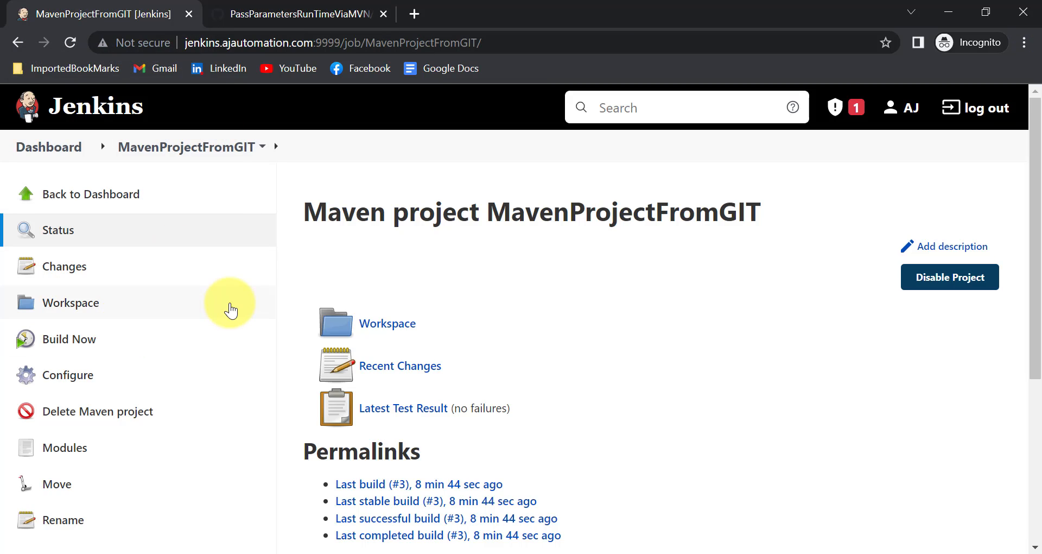
scroll(230, 310, down, 3)
scroll(228, 307, up, 1)
click(104, 239)
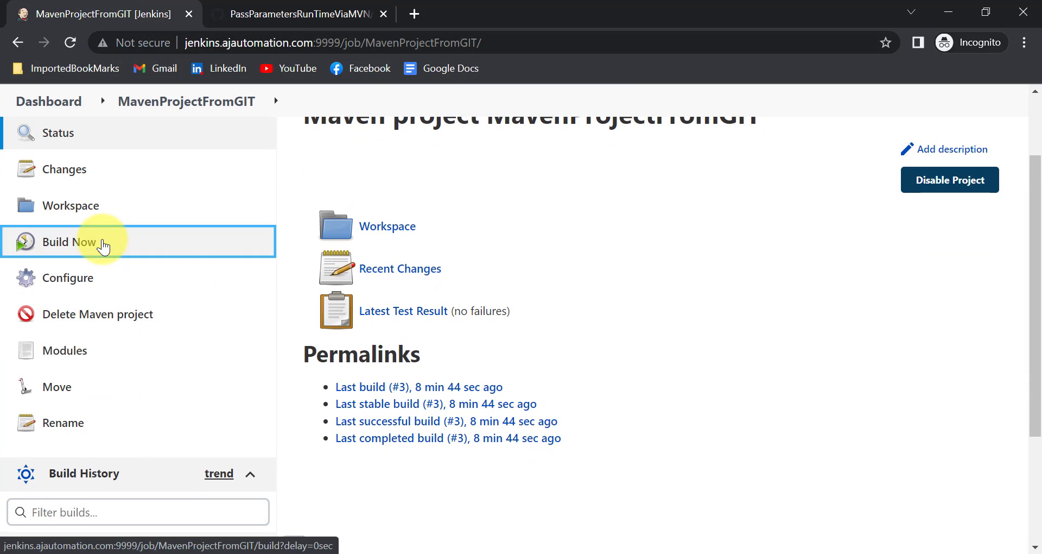
scroll(75, 358, down, 3)
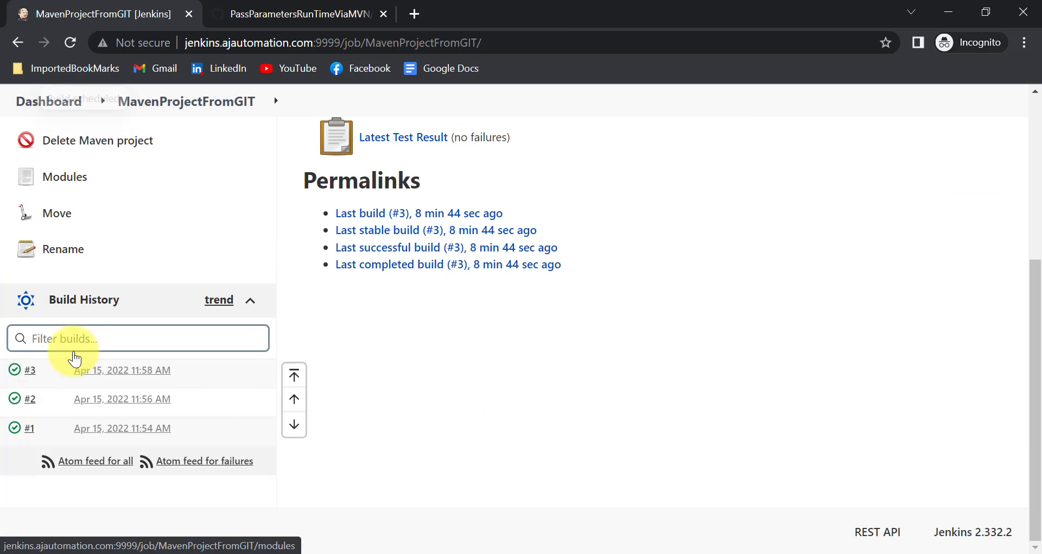
click(14, 372)
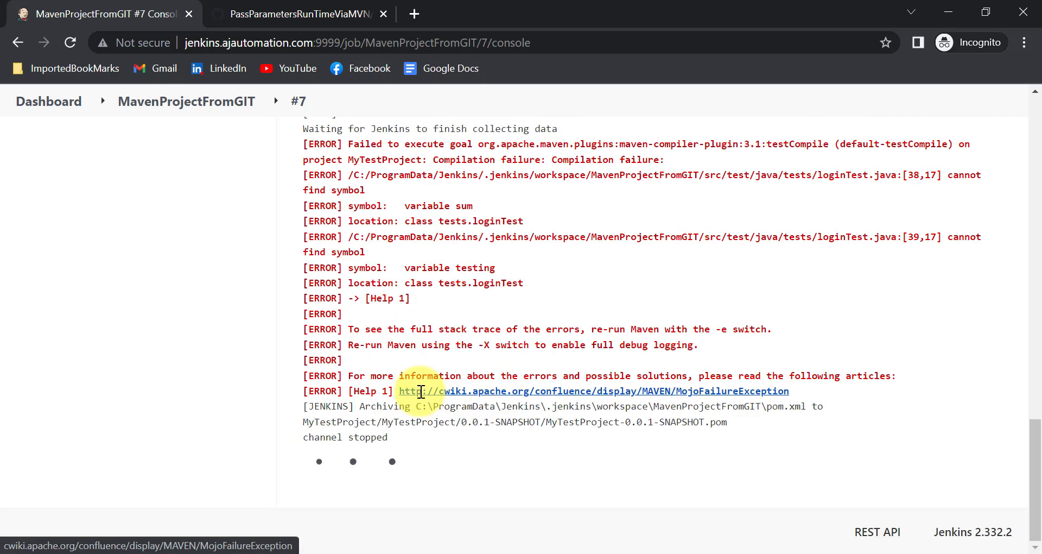
Examine the test compilation section and the loginTest.java lines in build #7's console output
scroll(421, 391, up, 4)
scroll(421, 391, down, 1)
scroll(421, 392, up, 5)
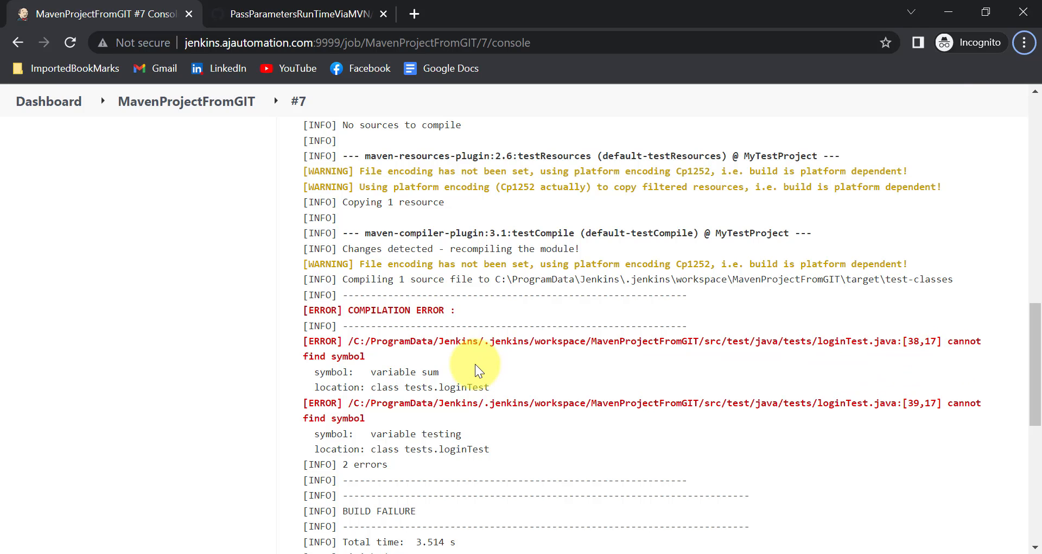
drag(369, 364, 511, 400)
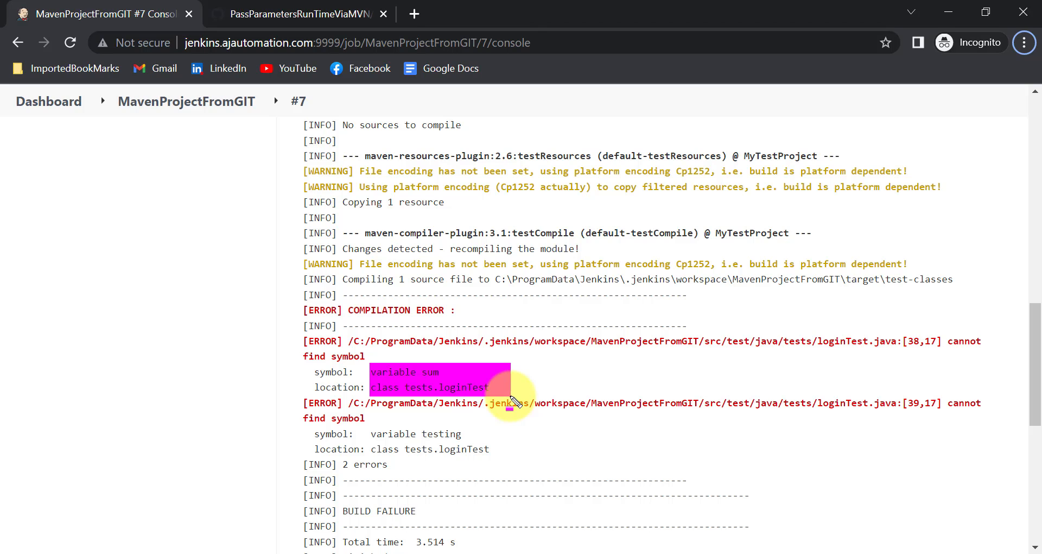
scroll(439, 410, down, 2)
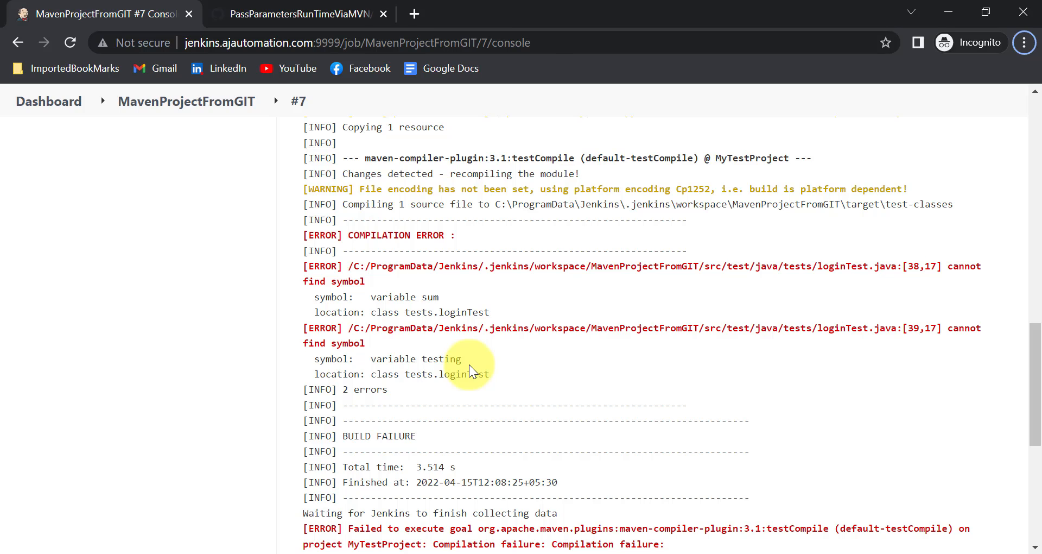
Copy the workspace path C:\ProgramData\Jenkins\.jenkins\workspace\MavenProjectFromGIT from the start of build #7's console output
key(Home)
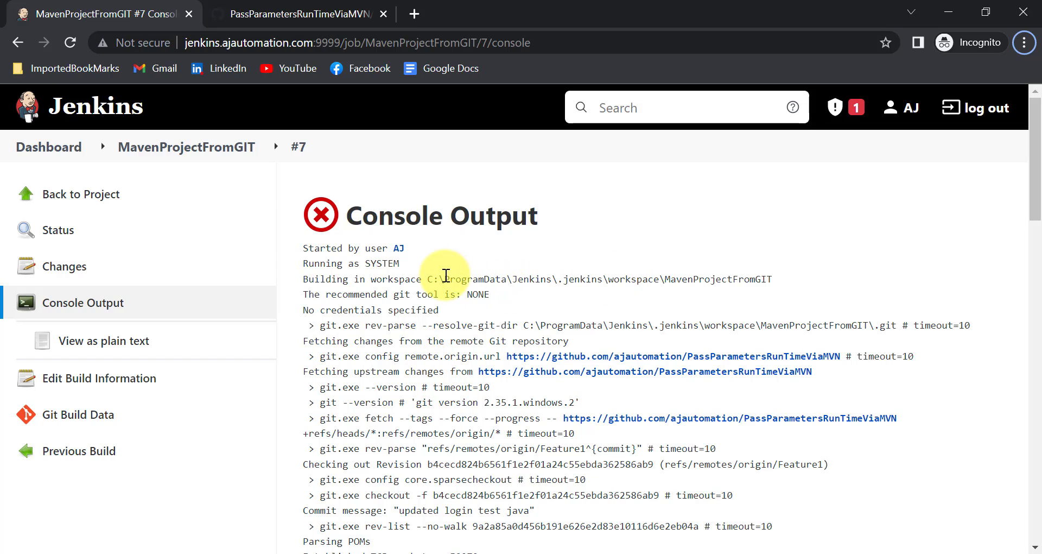
drag(428, 279, 791, 279)
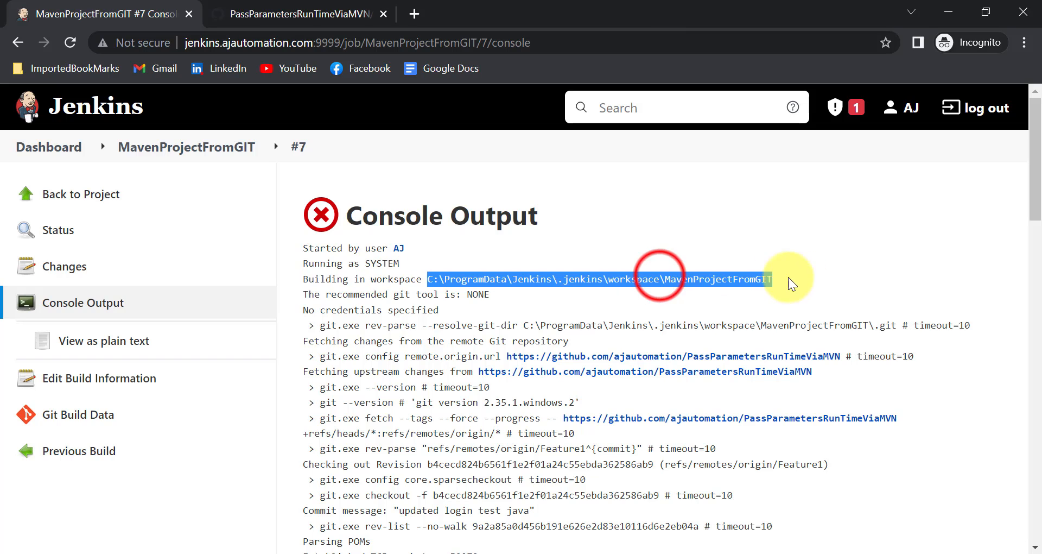
click(662, 277)
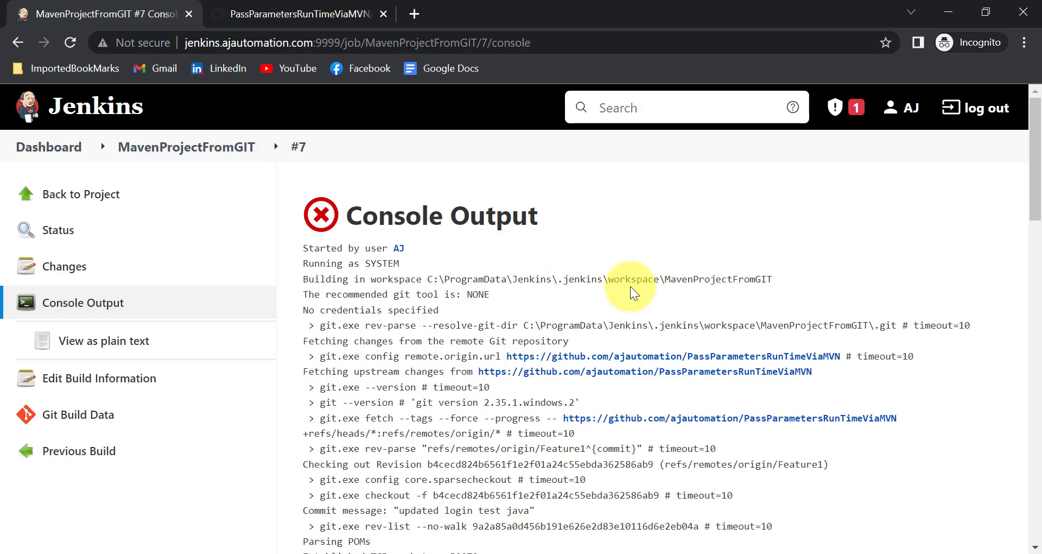
drag(665, 279, 787, 285)
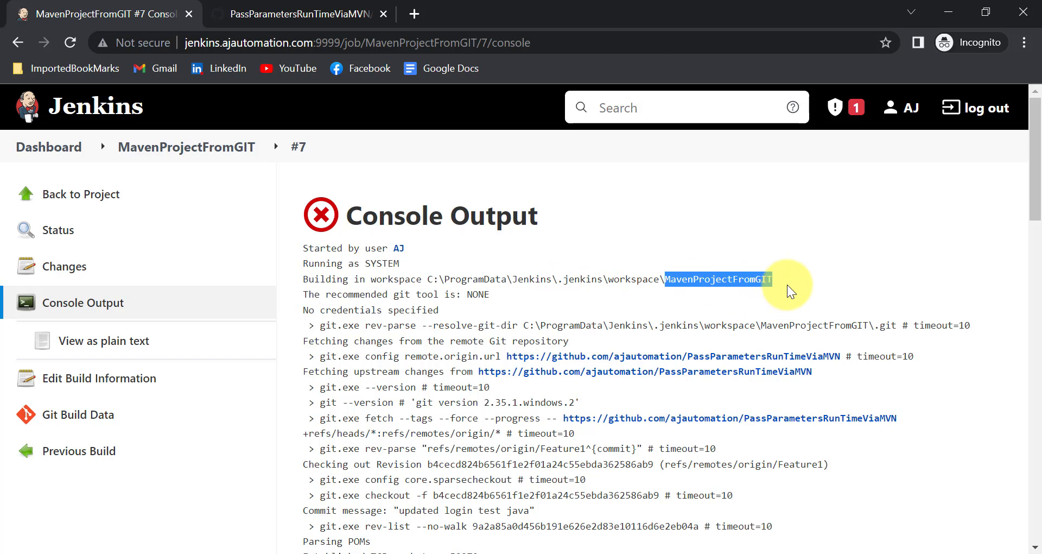
click(695, 281)
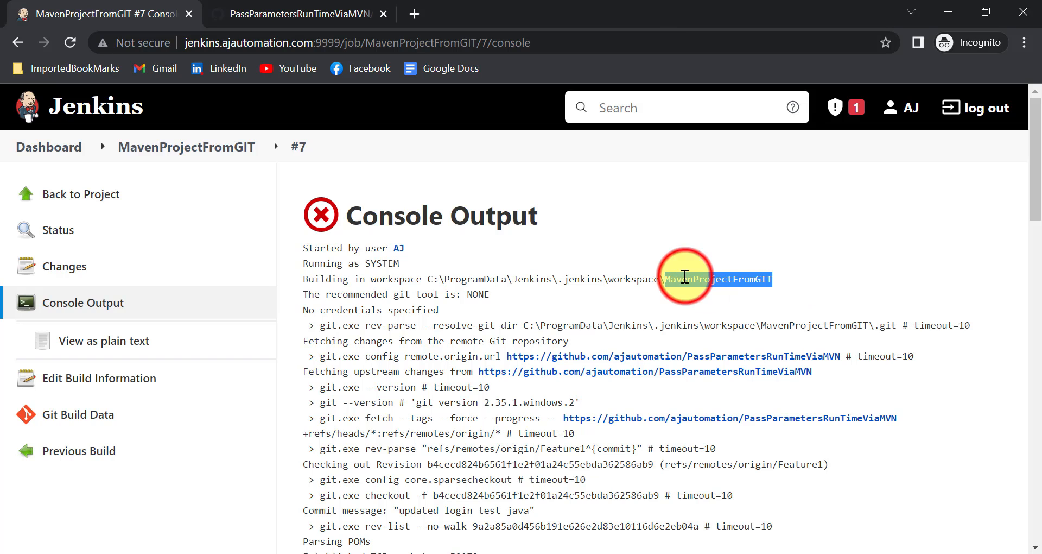
double_click(695, 282)
drag(695, 281, 780, 282)
key(ctrl+c)
click(435, 272)
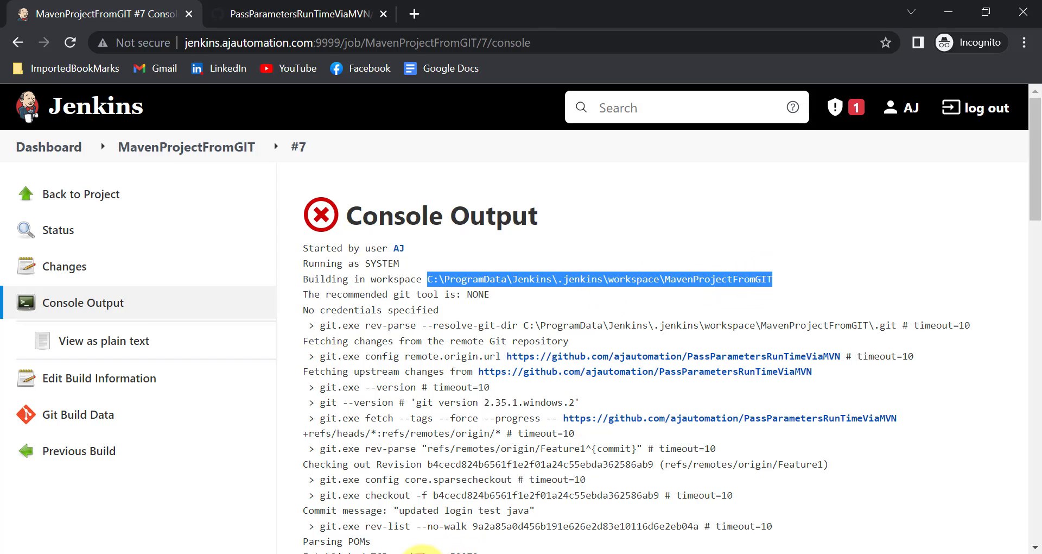
Switch to the .jenkins folder window in File Explorer and go to the copied MavenProjectFromGIT workspace path
click(419, 551)
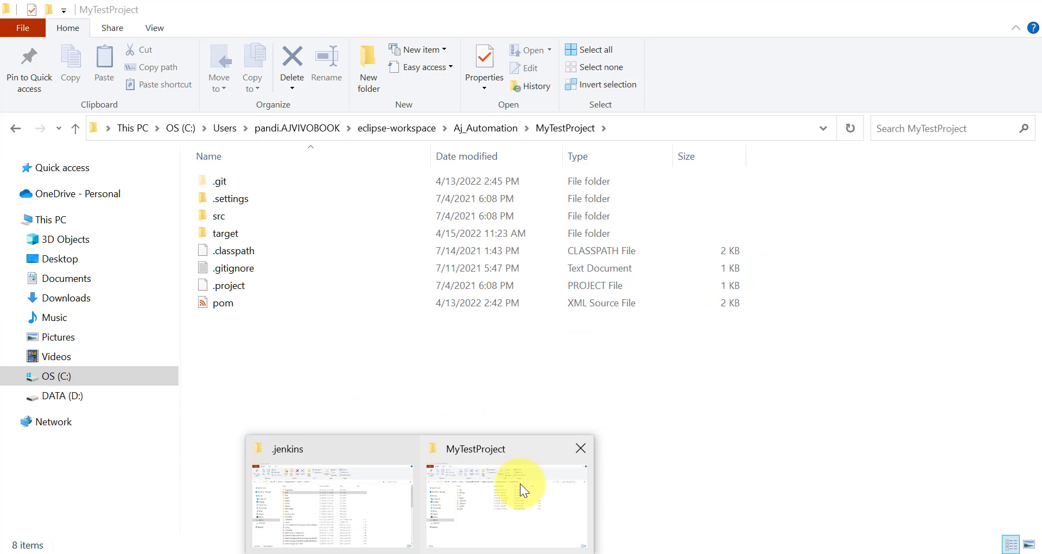
click(364, 492)
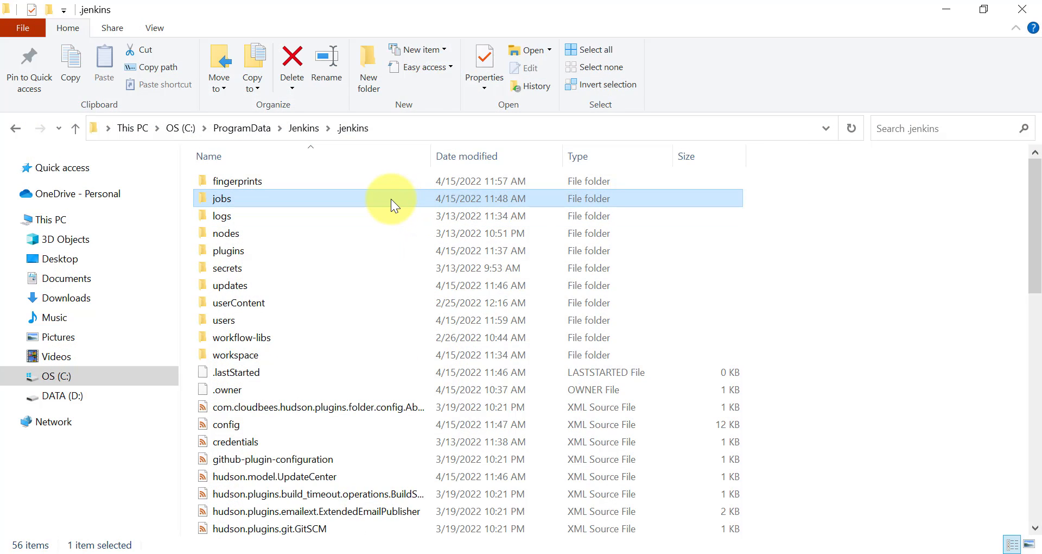
click(444, 130)
key(ctrl+v)
key(Return)
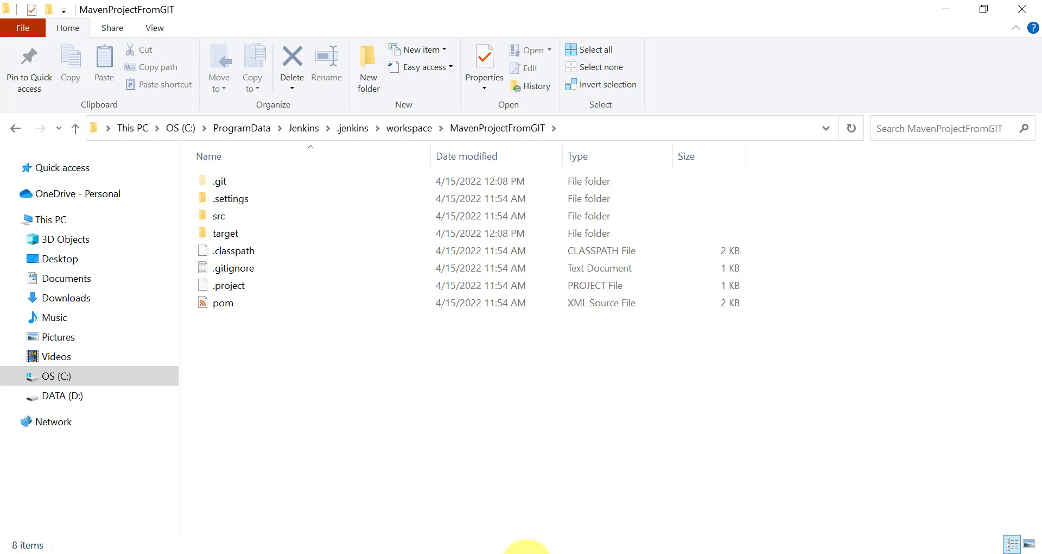
Review the Jenkins workflow diagram in Paint and the Session 7 notes in Notepad, and return to the Jenkins dashboard
click(526, 553)
click(528, 553)
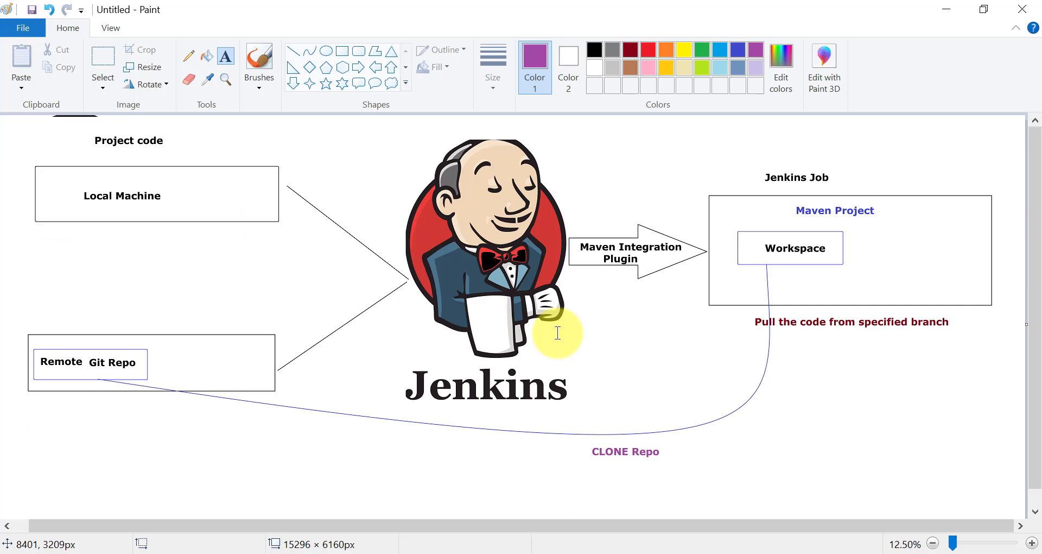
click(612, 553)
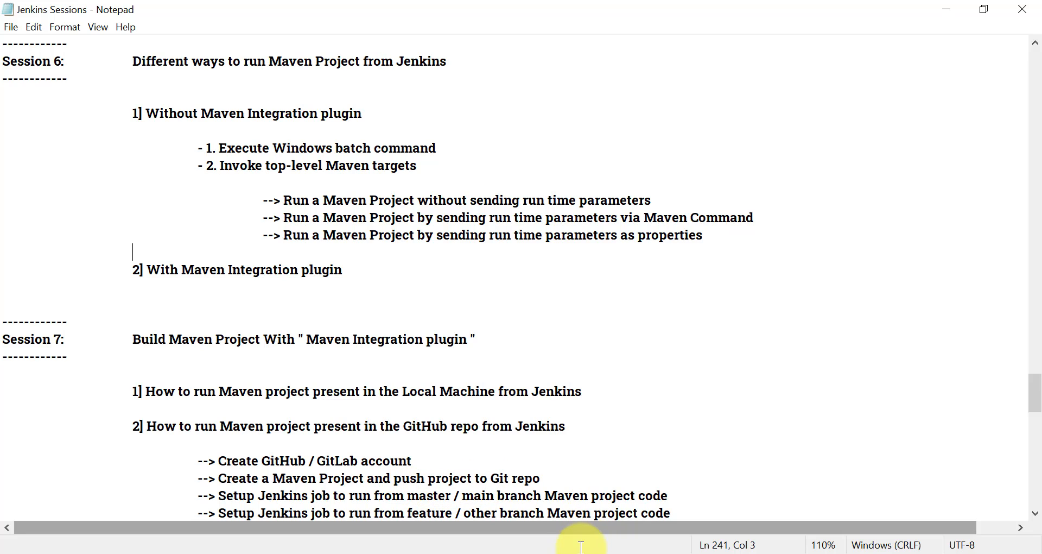
click(543, 551)
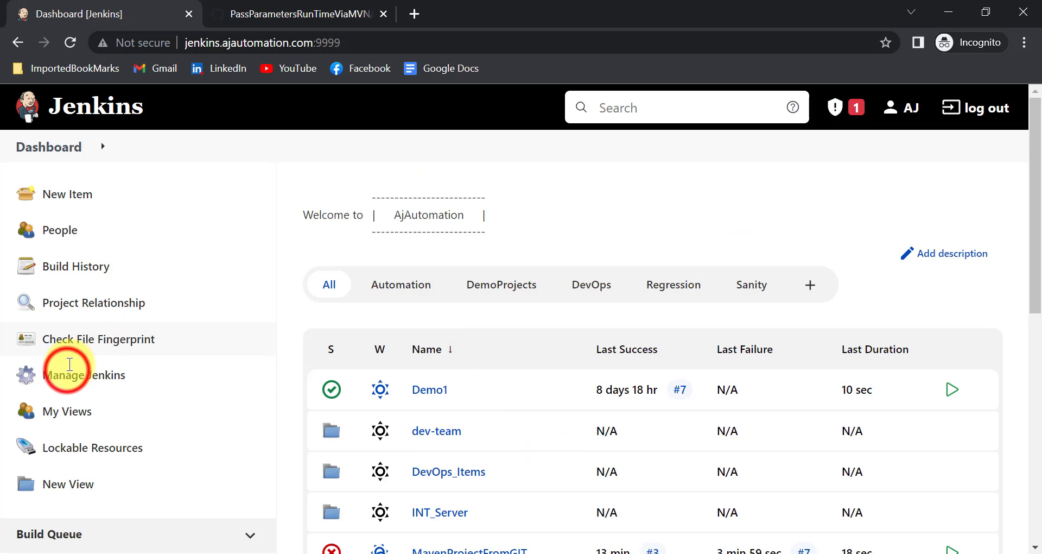
Open the Manage Jenkins page, locate the Manage Plugins entry, and go back to the dashboard
click(67, 372)
scroll(473, 396, down, 3)
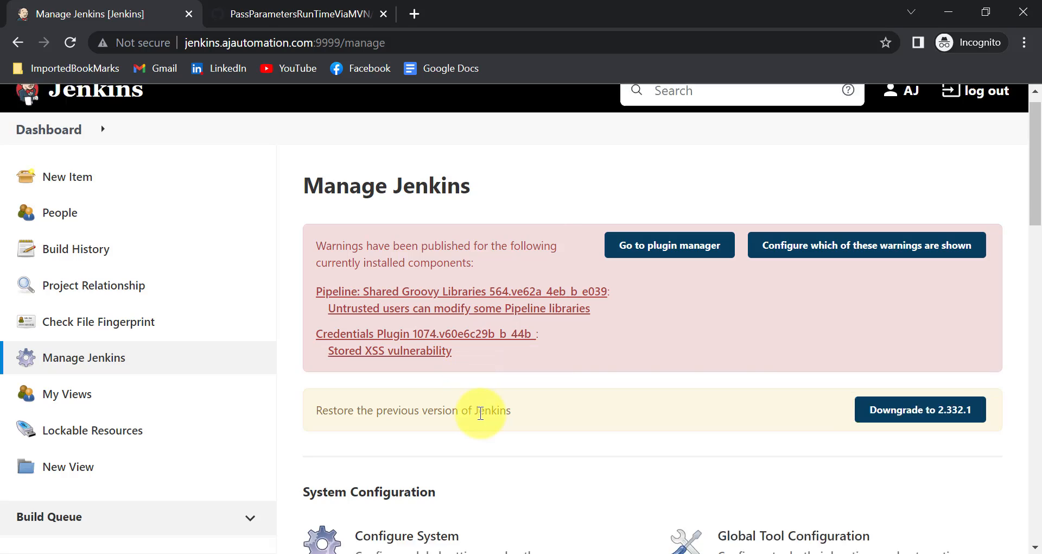
scroll(481, 413, down, 2)
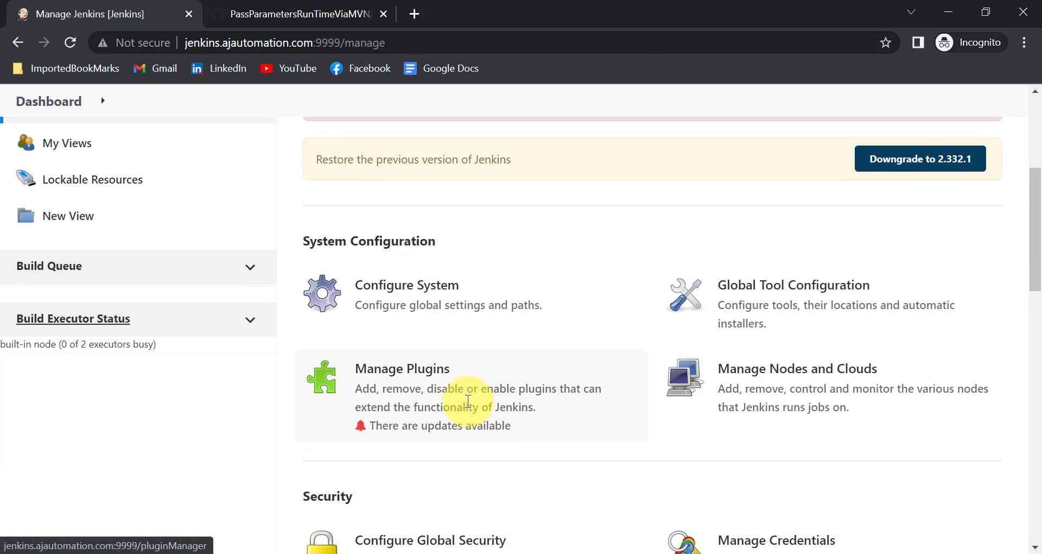
scroll(279, 230, up, 5)
click(51, 147)
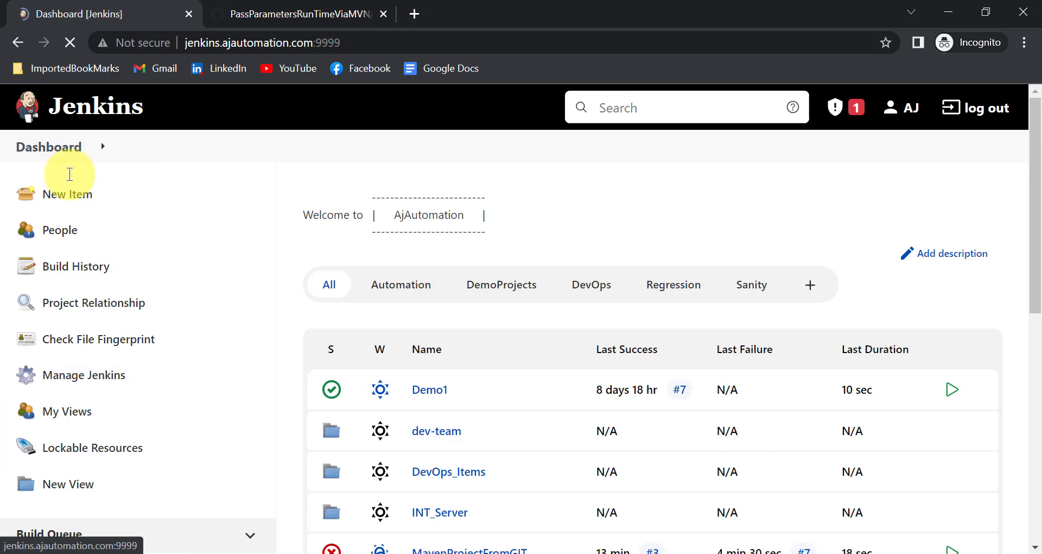
Create a new Maven project item named test4
click(65, 193)
click(257, 425)
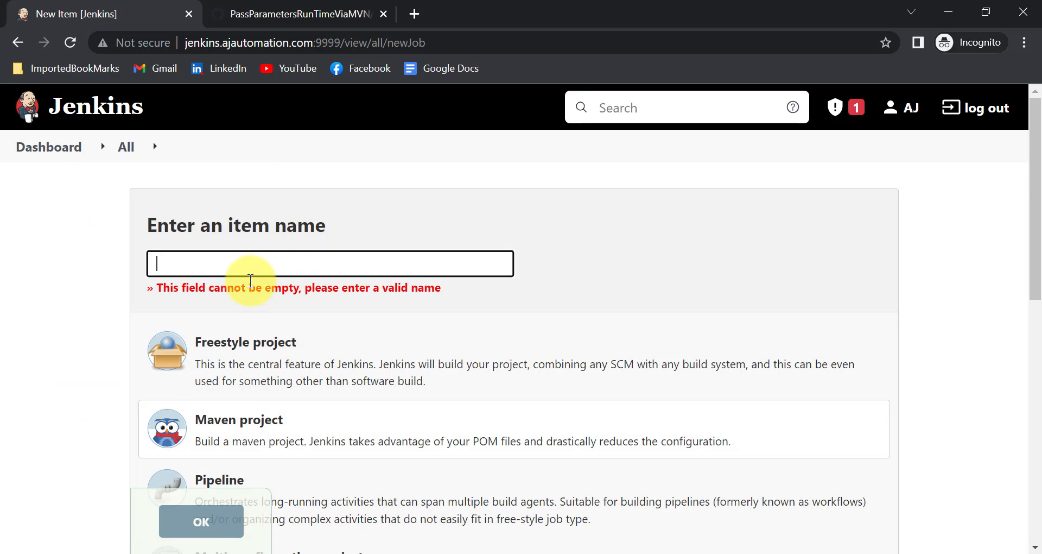
text(test2)
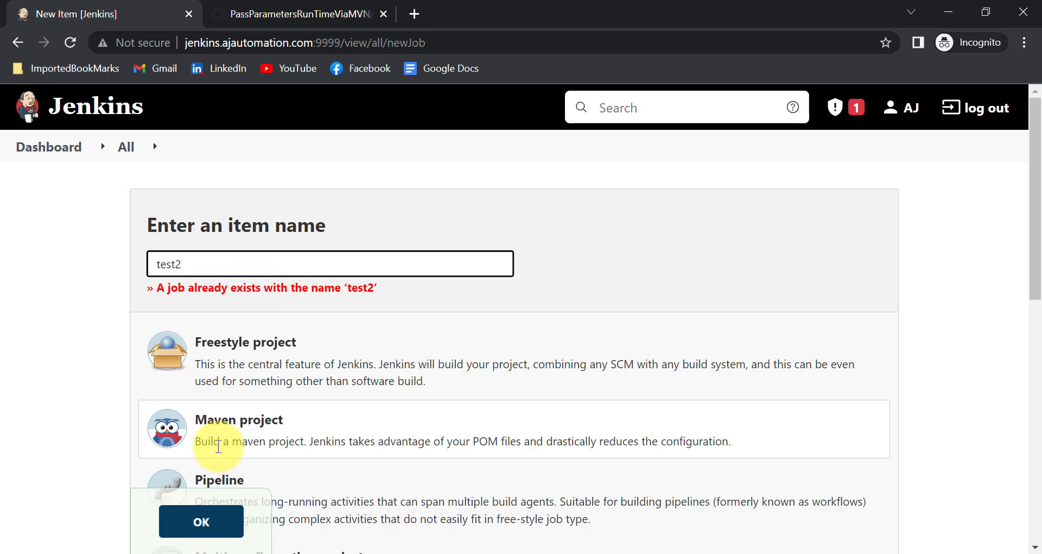
click(270, 419)
click(200, 274)
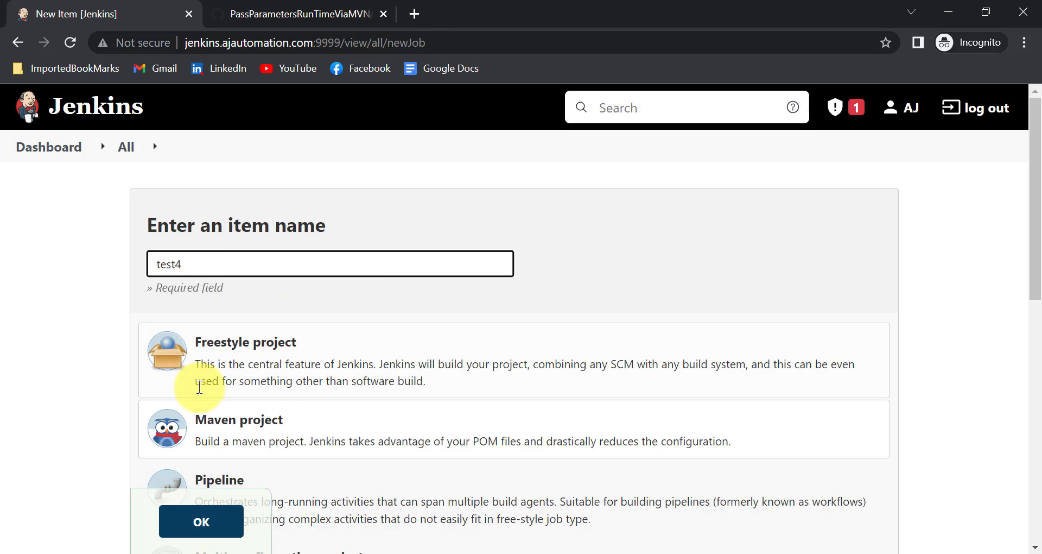
click(192, 520)
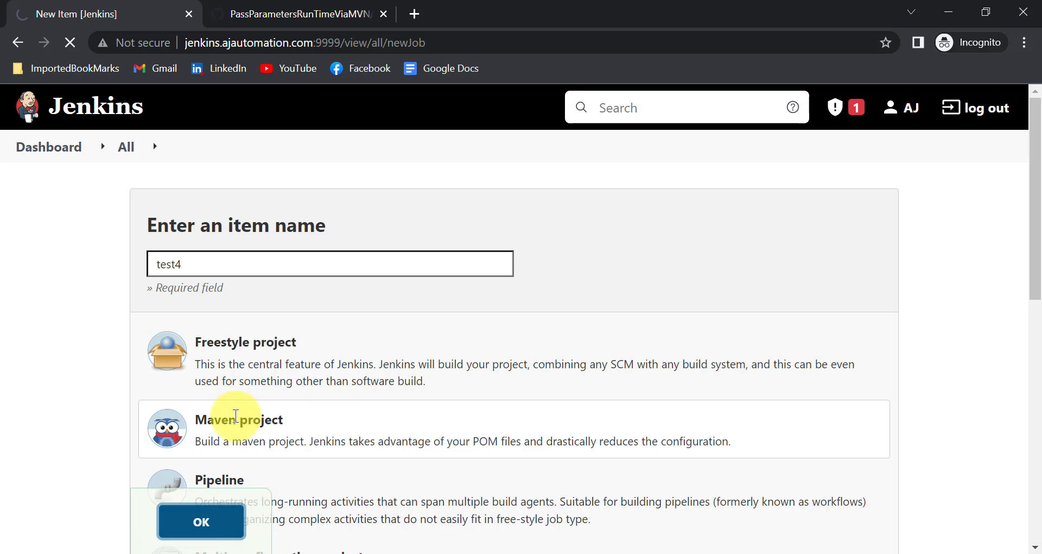
Select Git as test4's source code management and review its Repository URL and Branch Specifier fields
scroll(261, 375, down, 2)
scroll(262, 376, down, 4)
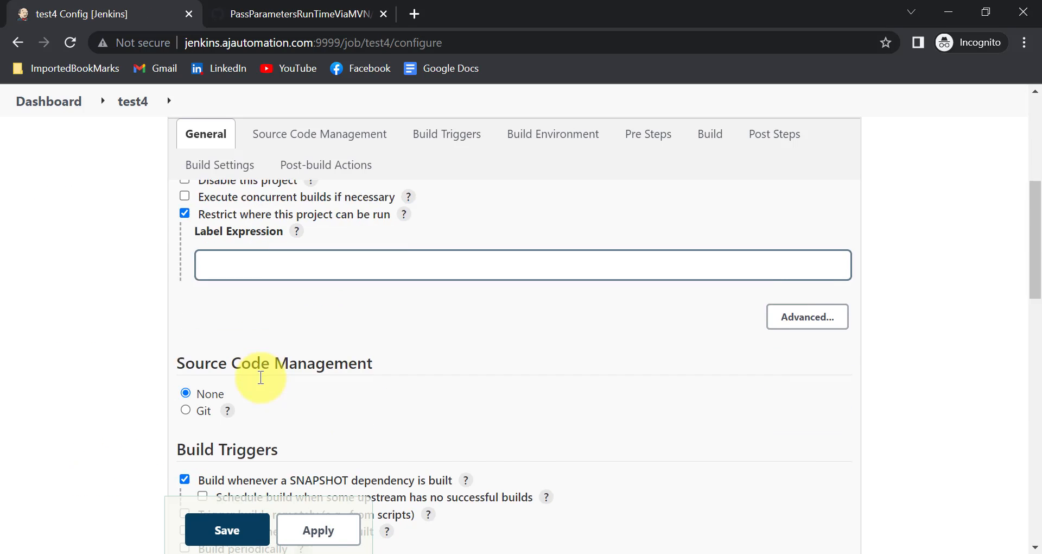
click(200, 359)
click(275, 460)
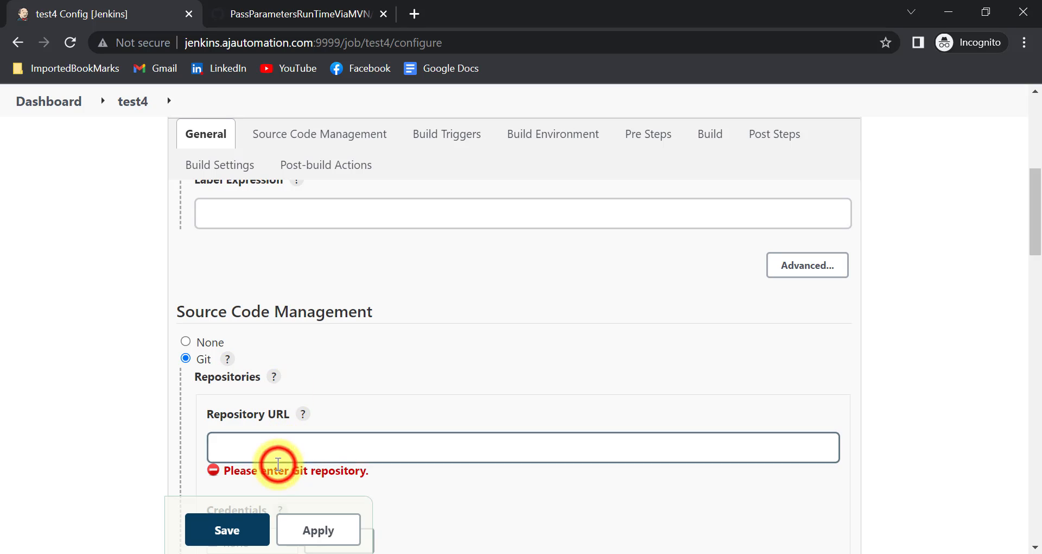
click(307, 452)
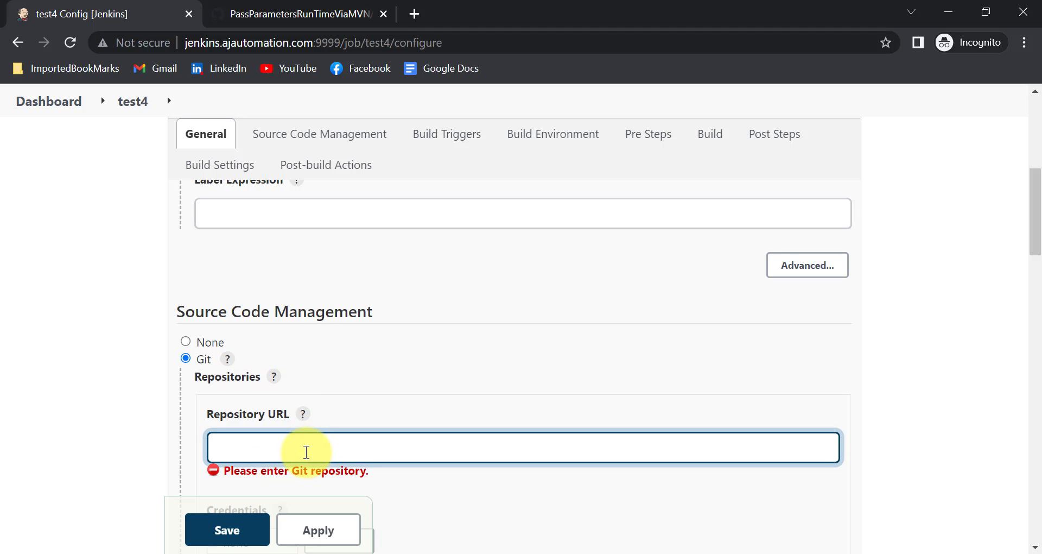
scroll(242, 471, down, 5)
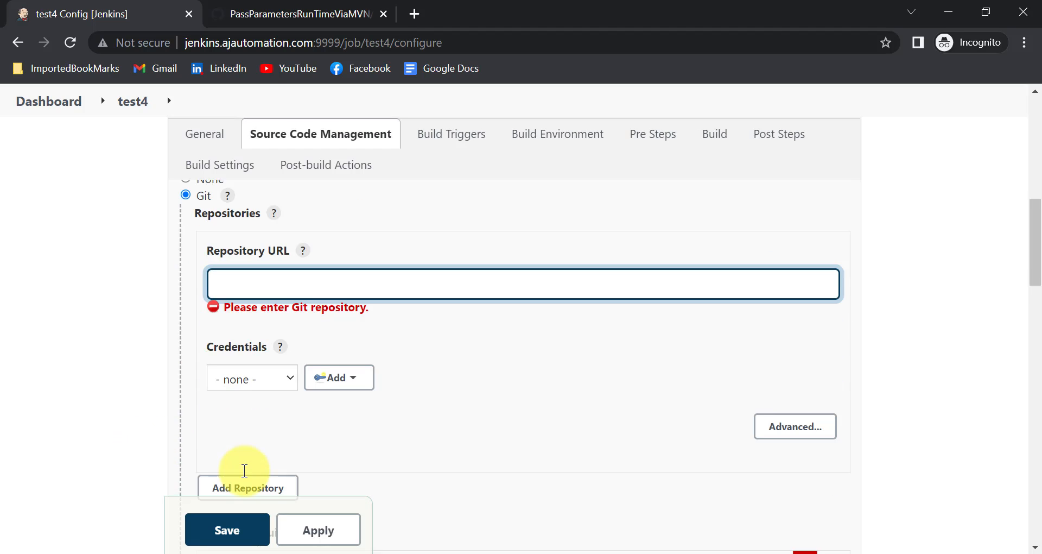
scroll(244, 470, down, 3)
click(269, 355)
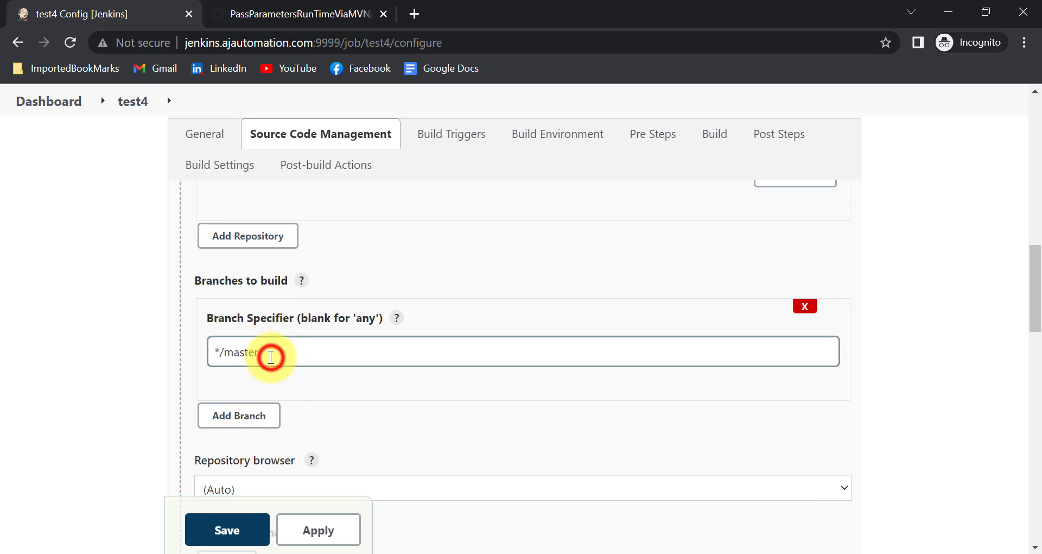
Go to test4's Goals and options field, check MyTestProject's pom.xml in Eclipse, and return to the Jenkins configuration
scroll(256, 395, down, 15)
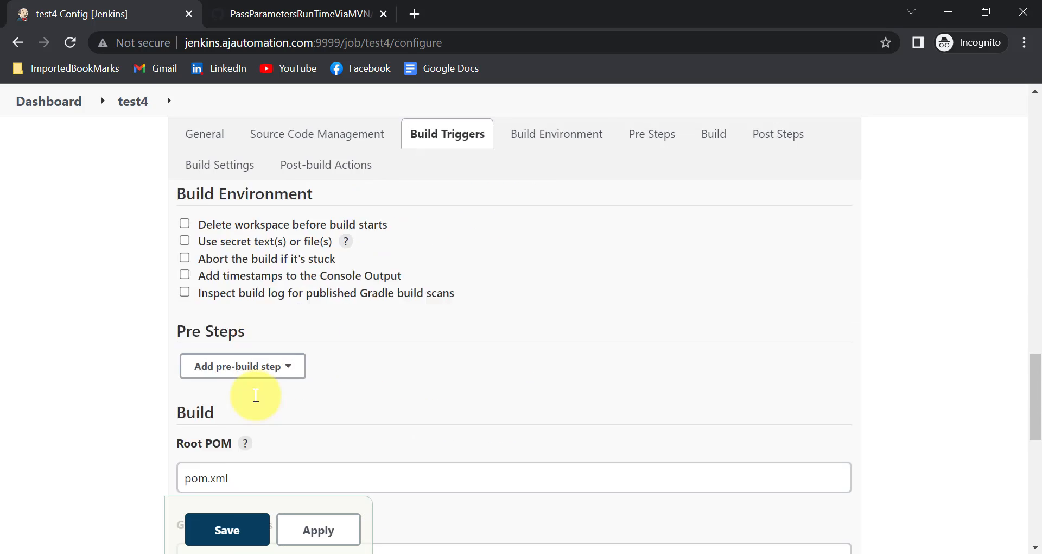
click(232, 324)
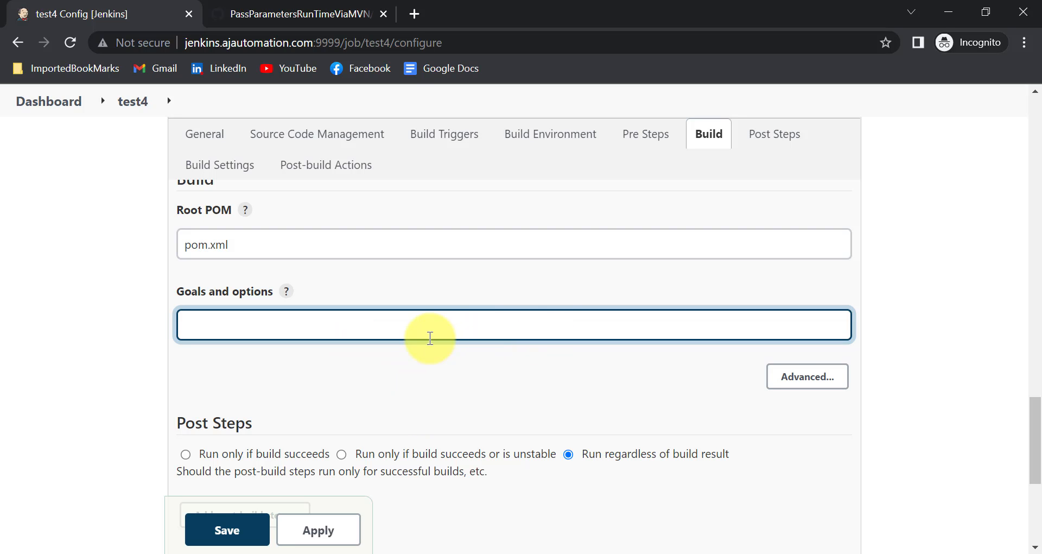
click(579, 553)
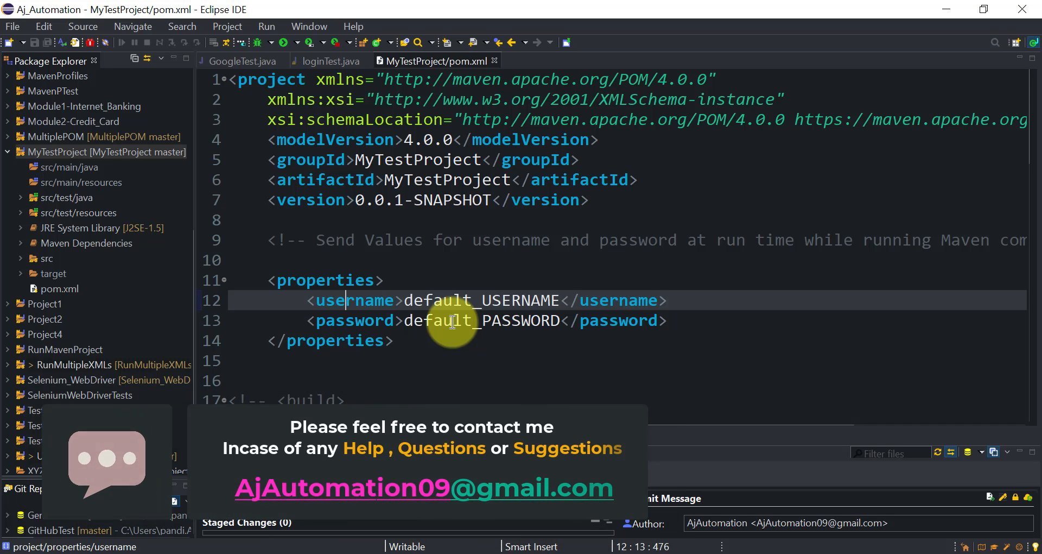
key(alt+Tab)
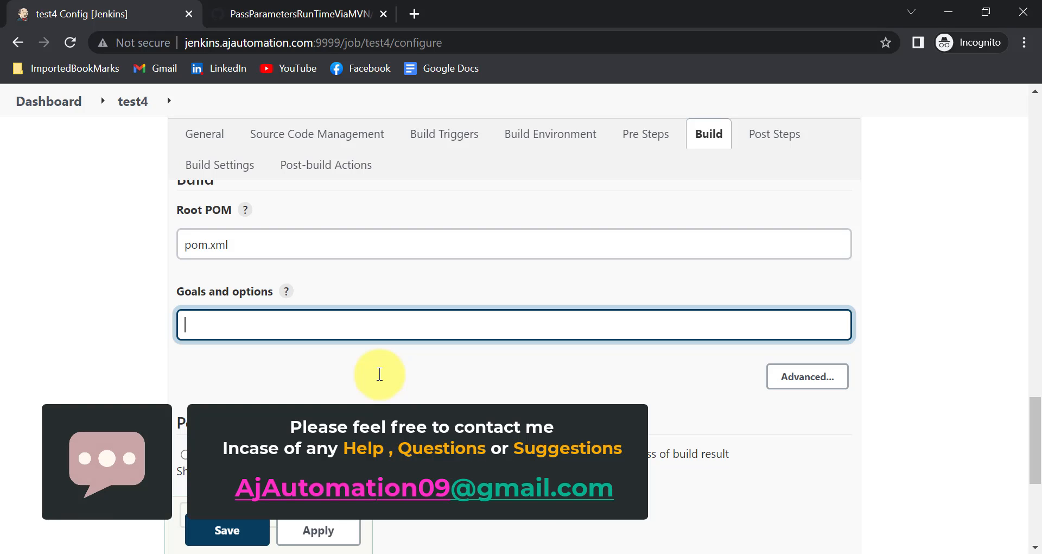